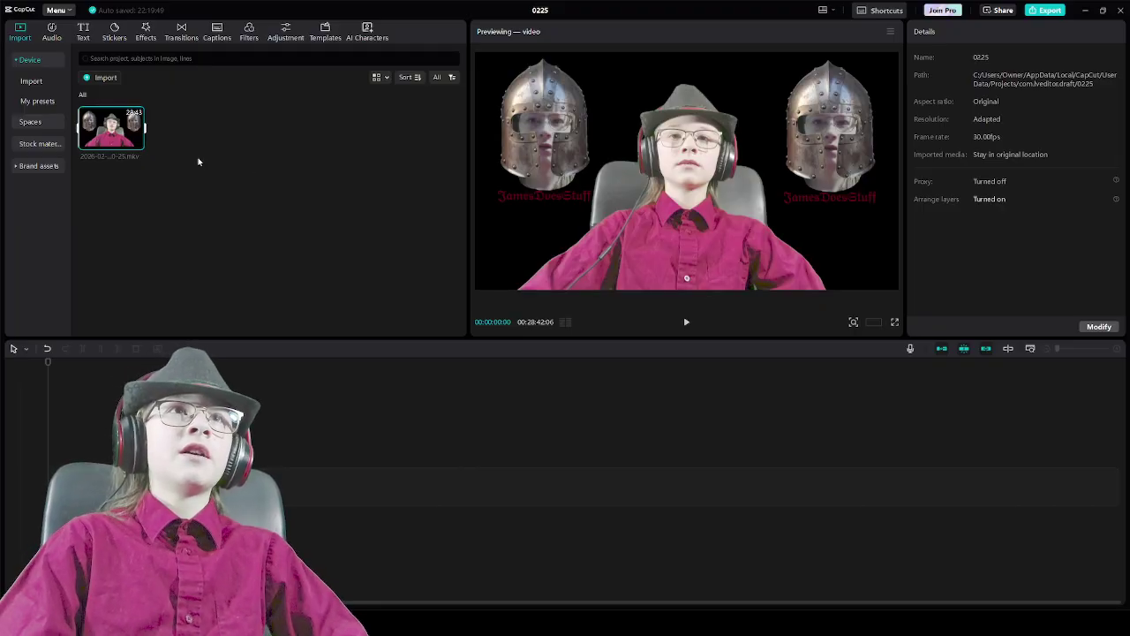
Place the imported recording at the start of the timeline and play its opening
left_click_drag(120, 131, 146, 479)
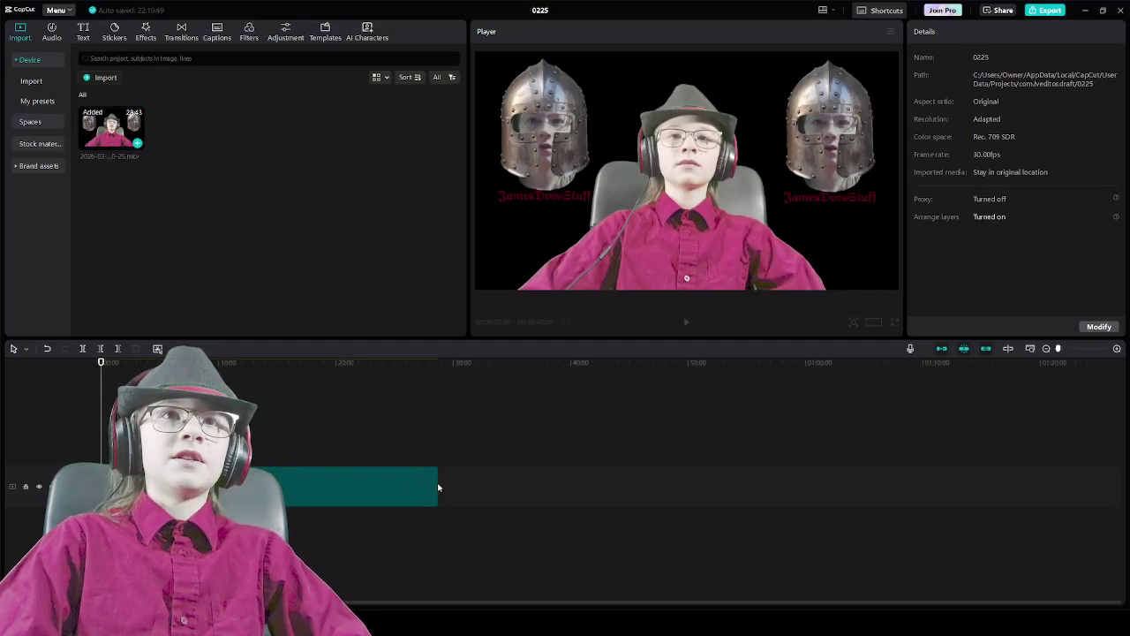
left_click(1117, 349)
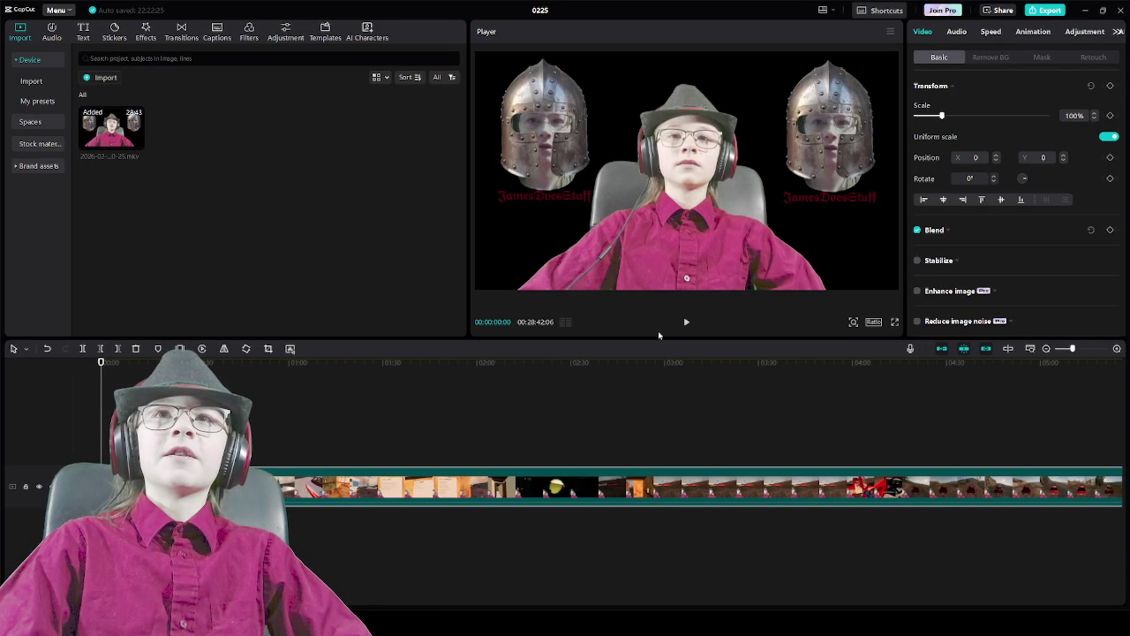
left_click(687, 322)
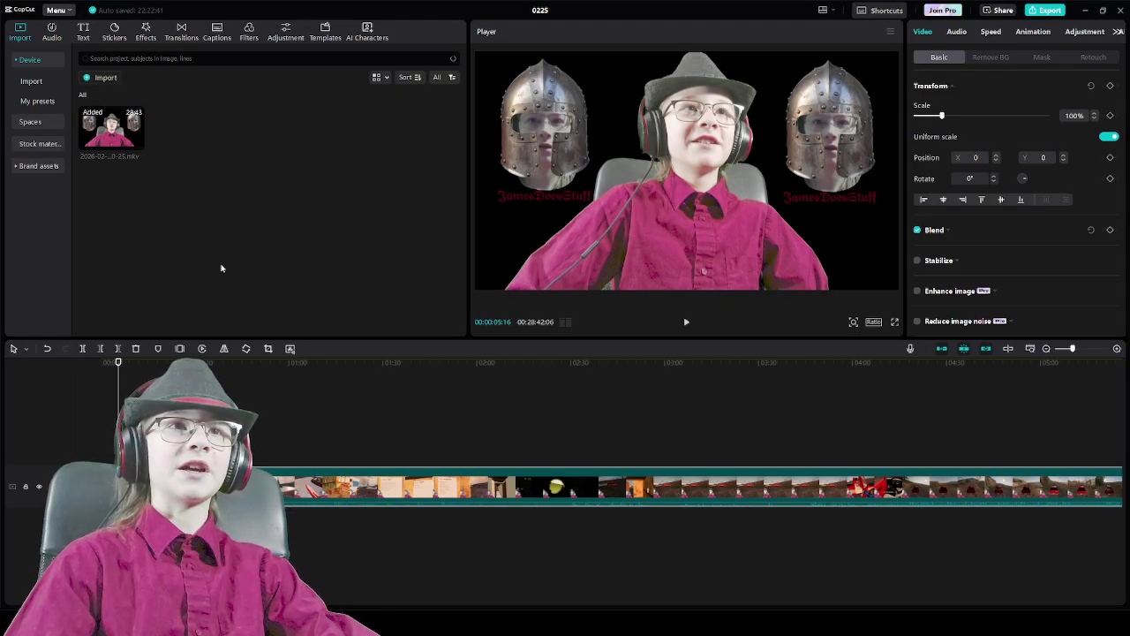
Move the playhead to the start of the fade into gameplay, around 00:00:15:07, and play from there
left_click_drag(118, 362, 150, 362)
scroll(565, 424, "up", 3)
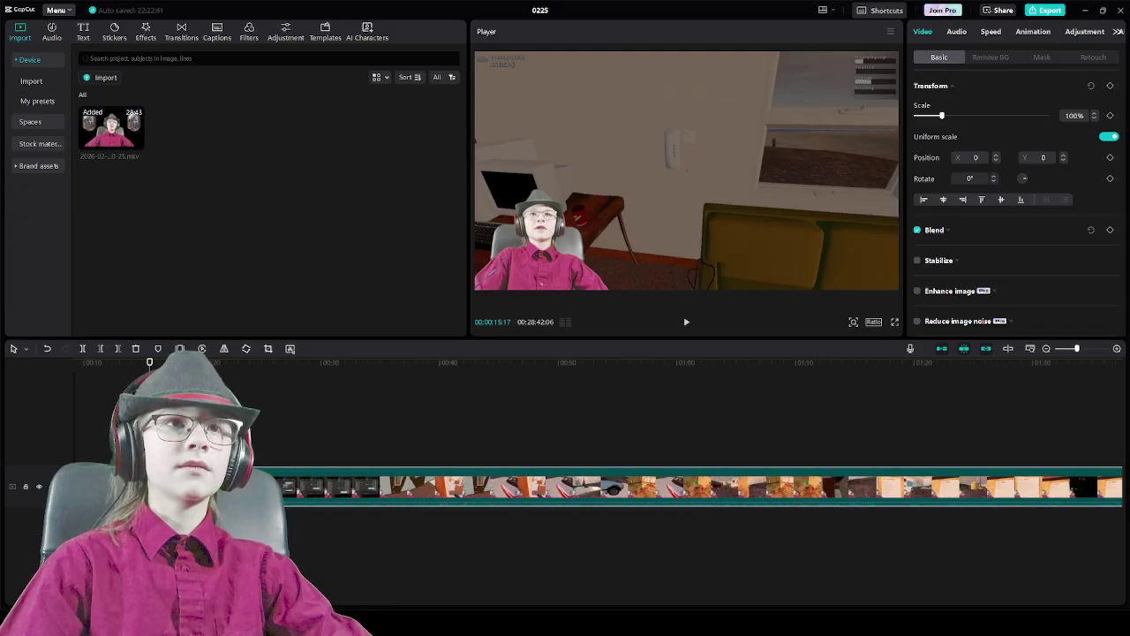
key("space")
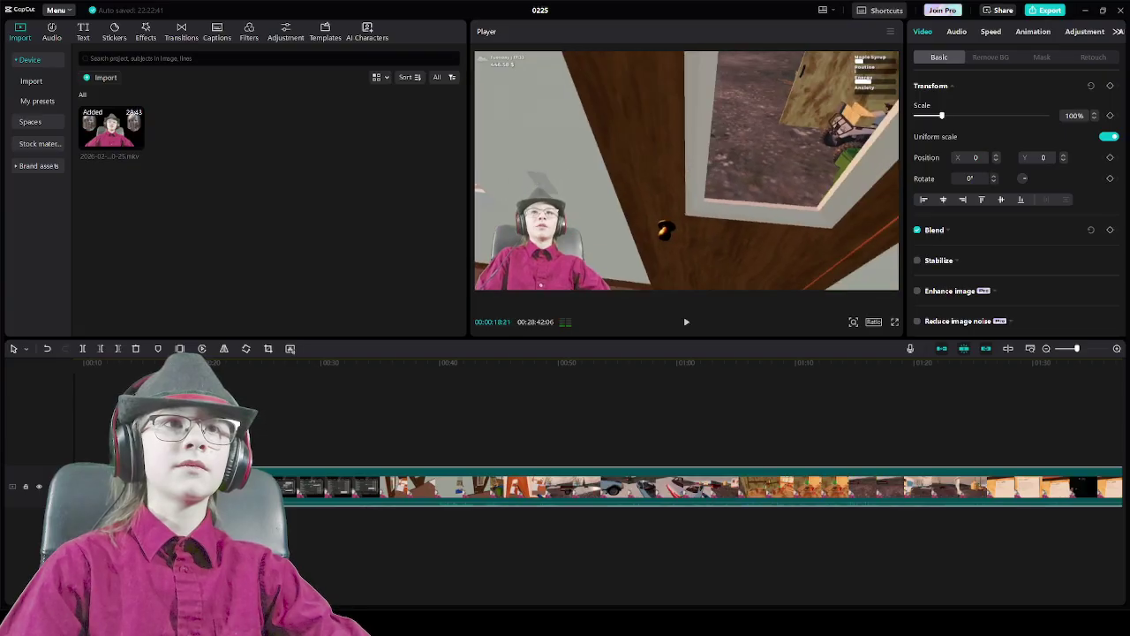
left_click_drag(163, 362, 146, 362)
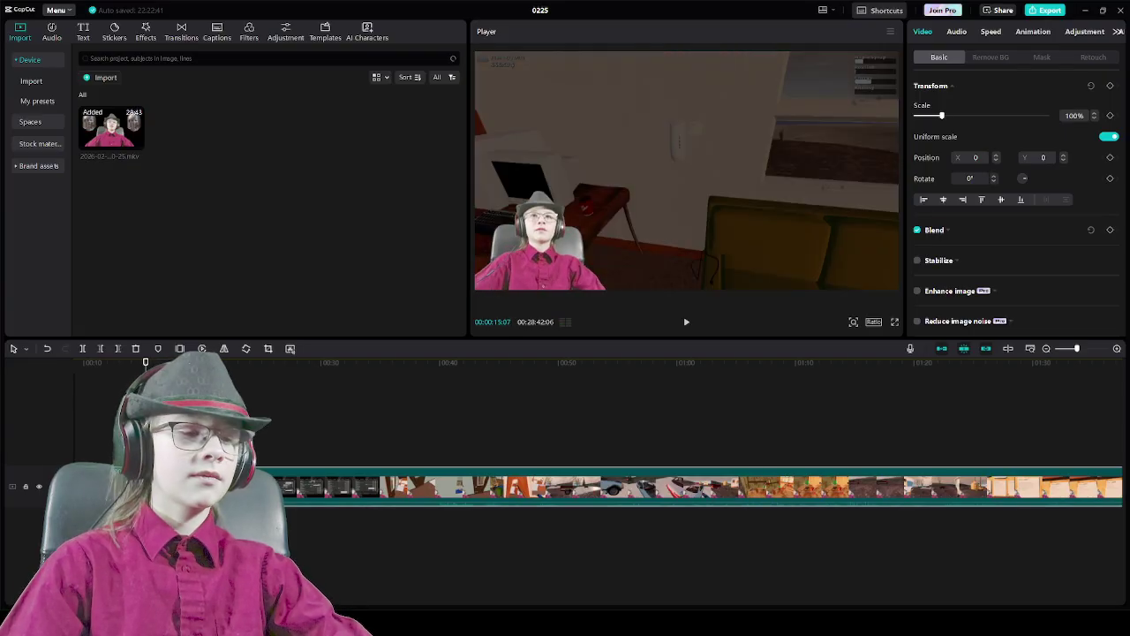
left_click(147, 408)
key("space")
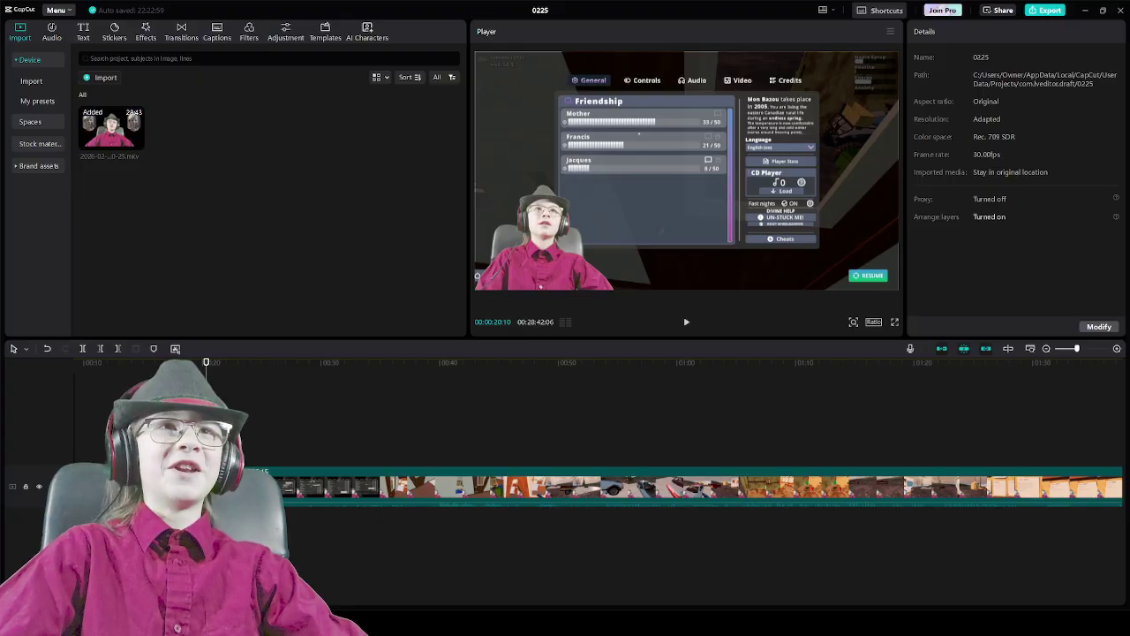
Split the recording at 00:00:18:22 and delete the section leading up to the gameplay fade-in
key("space")
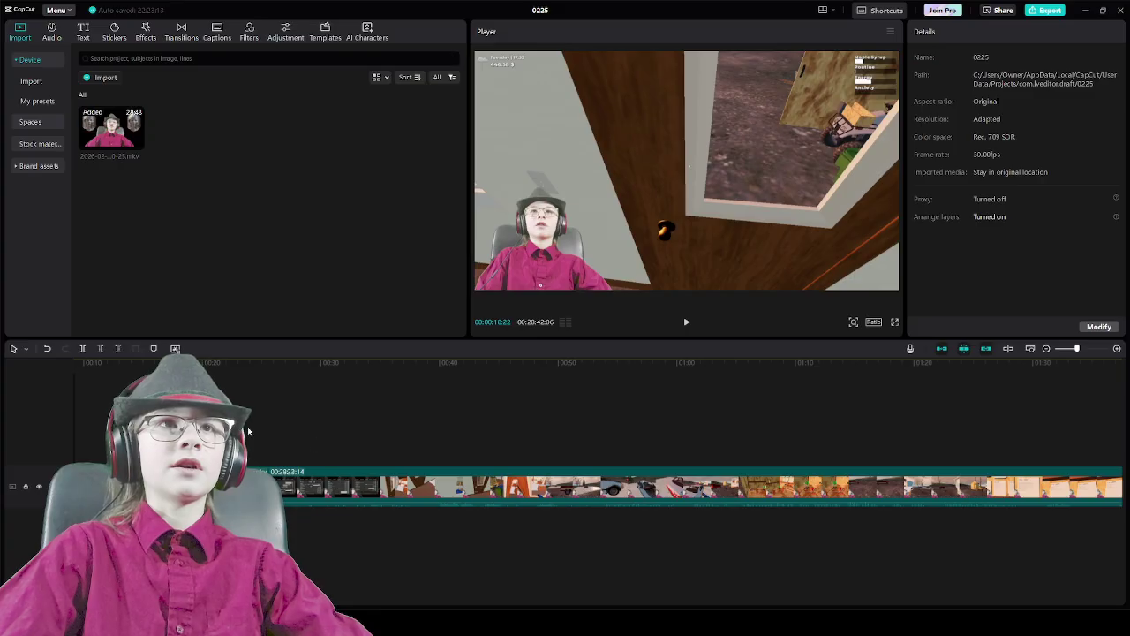
left_click(141, 487)
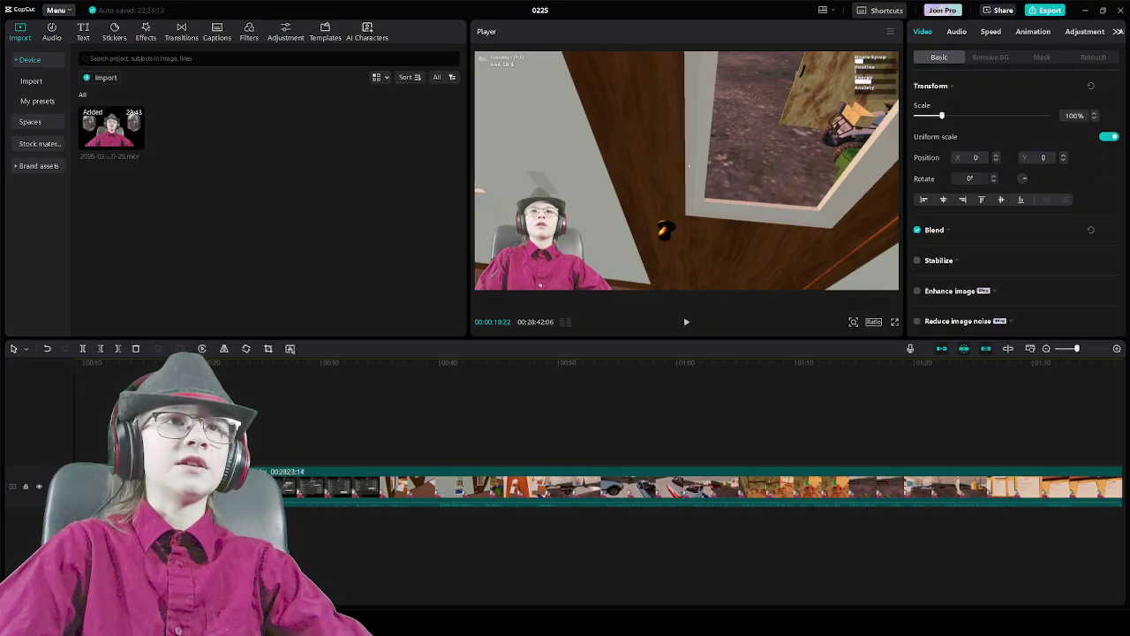
key("Delete")
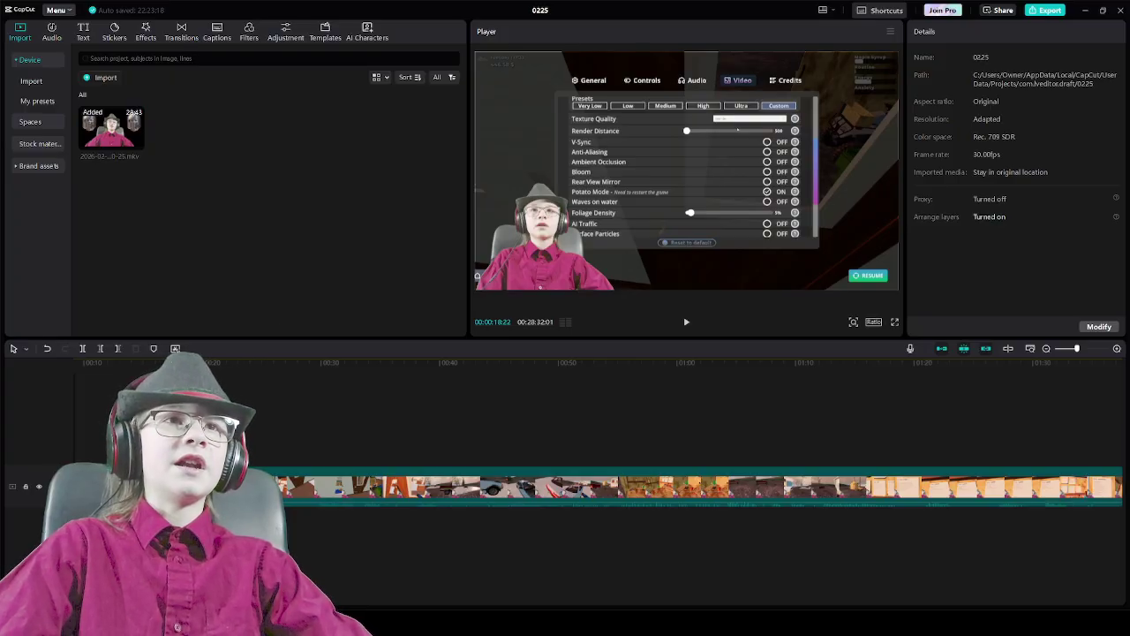
Play through the footage following the cut and split the clip at about 00:00:29:19
left_click_drag(81, 433, 123, 434)
key("space")
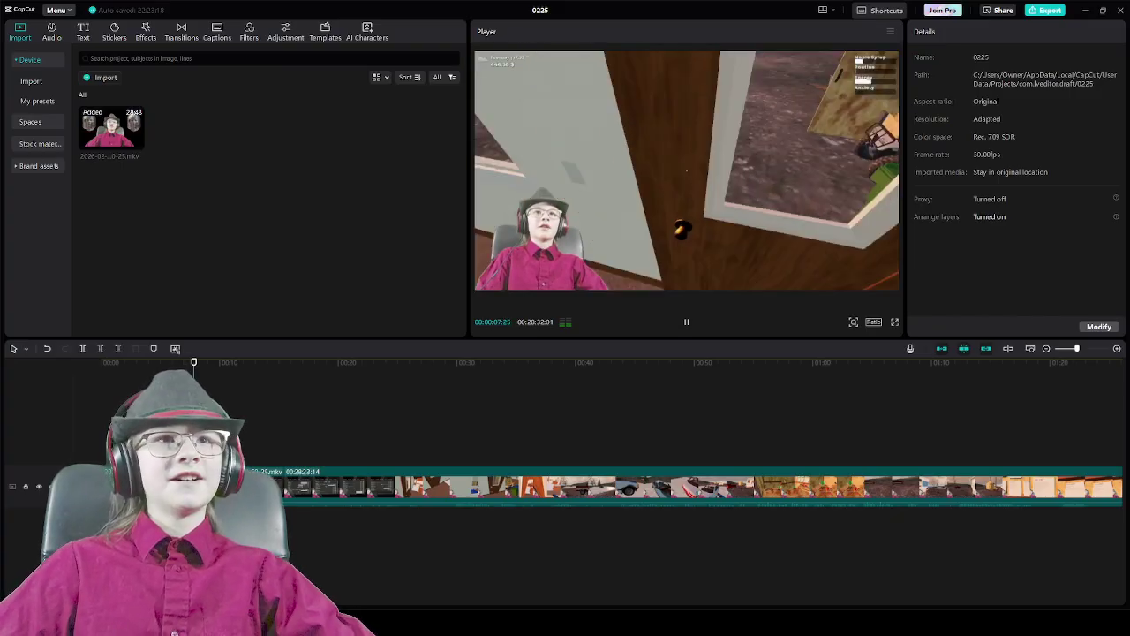
key("space")
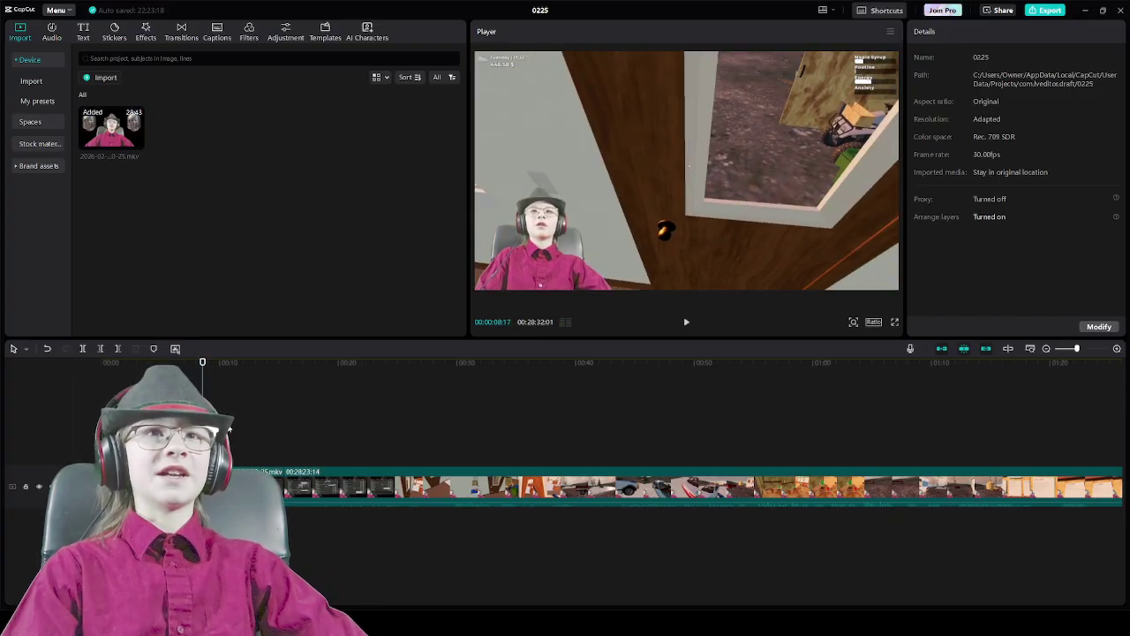
left_click_drag(389, 431, 459, 434)
key("space")
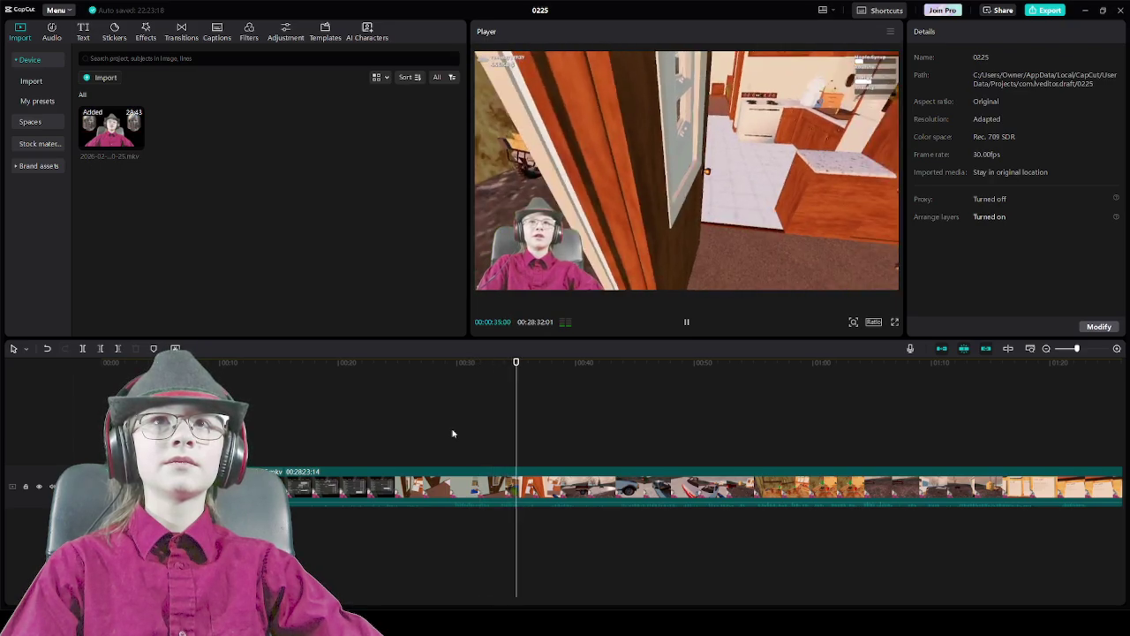
key("space")
left_click(451, 450)
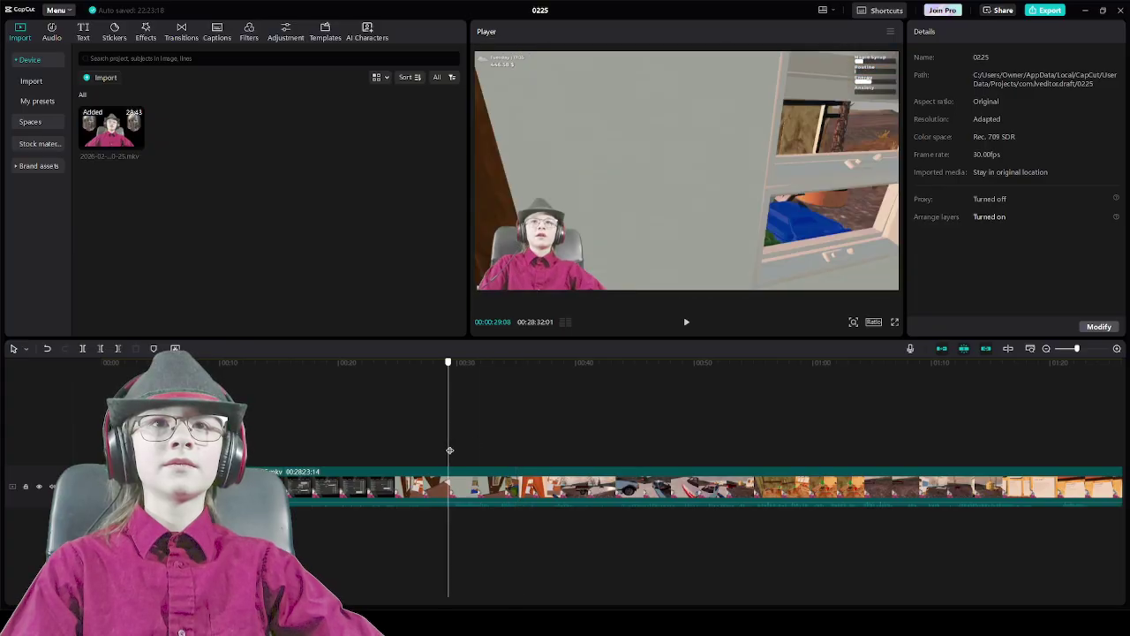
key("ctrl+b")
Review the open-door shot frame by frame and split the clip at about 00:00:32:27
left_click_drag(453, 449, 487, 441)
key("space")
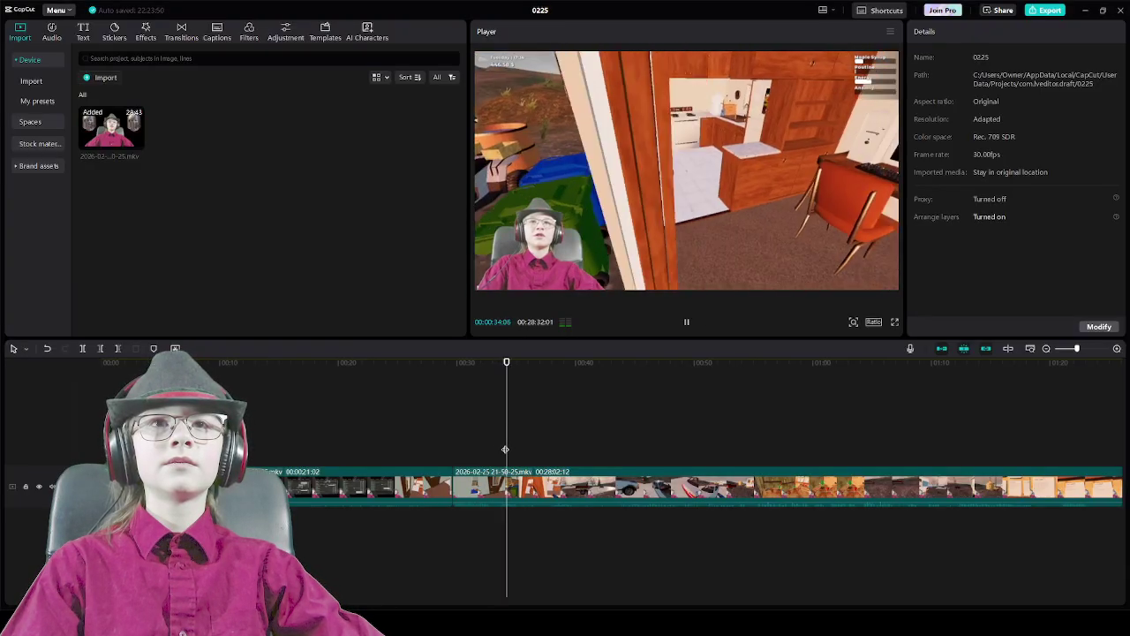
key("space")
scroll(503, 446, "up", 2)
left_click_drag(506, 448, 451, 447)
key("space")
key("space")
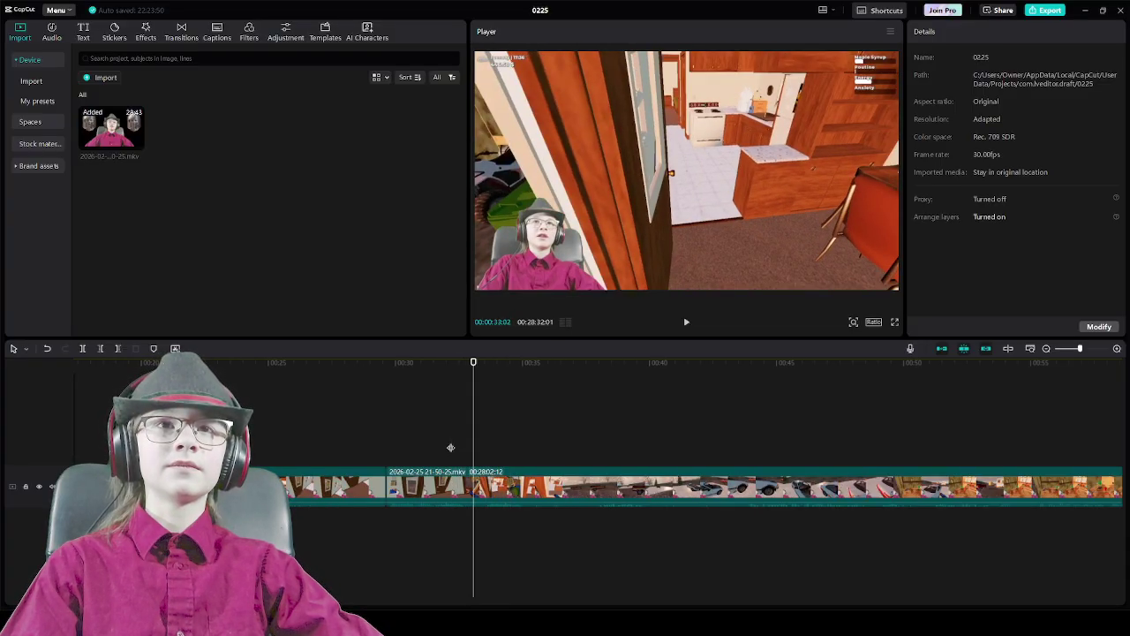
left_click(463, 449)
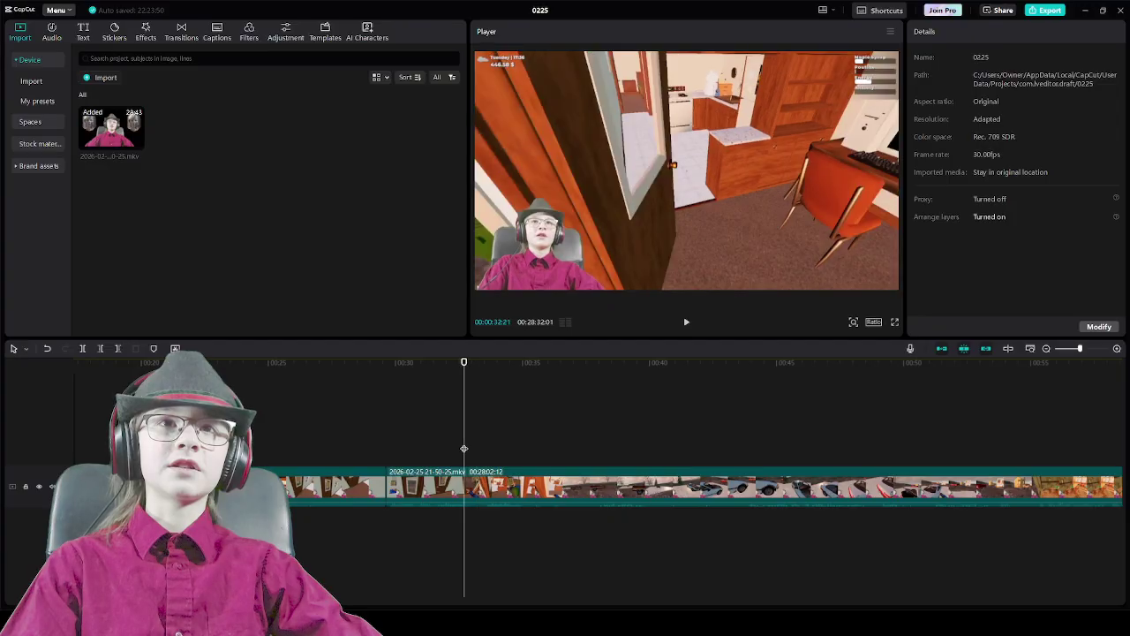
key("space")
key("space")
key("ctrl+b")
Split the clip again at 00:00:33:12 and delete the short fragment between the two cuts
key("space")
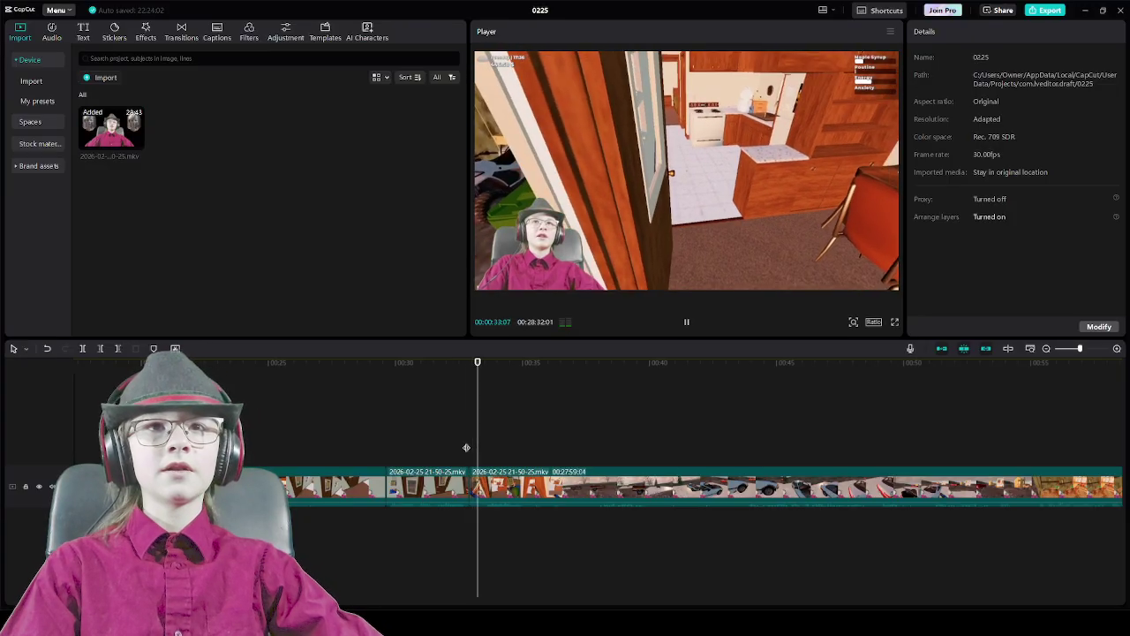
left_click(477, 485)
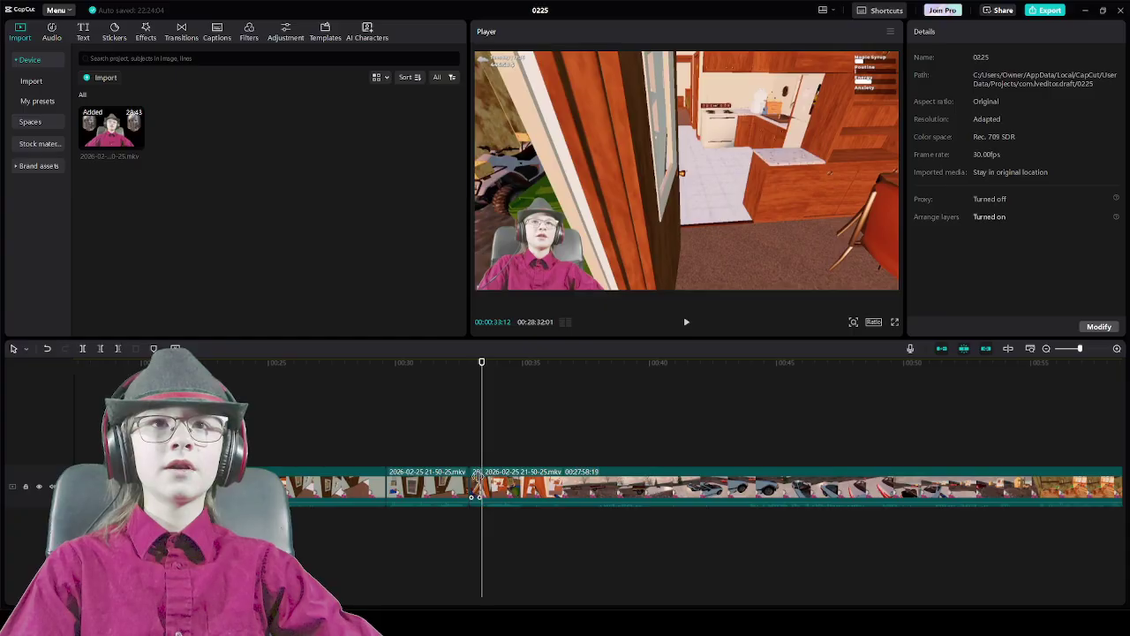
key("Delete")
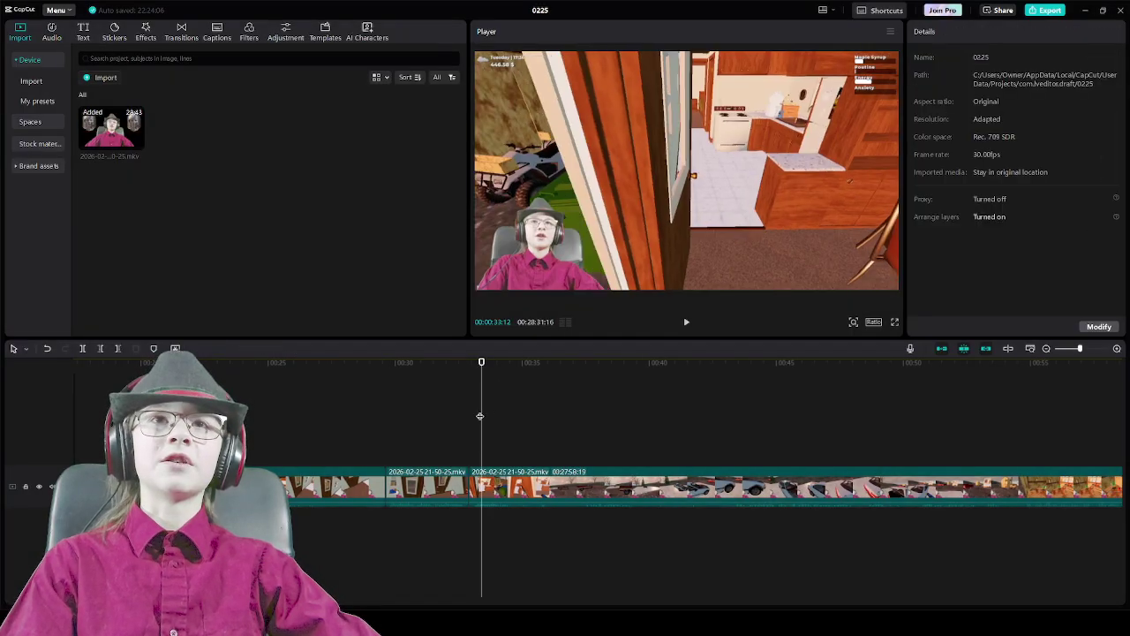
Play past the door-opening moment and split the clip at 00:00:36:17, in the red truck shot
left_click(457, 429)
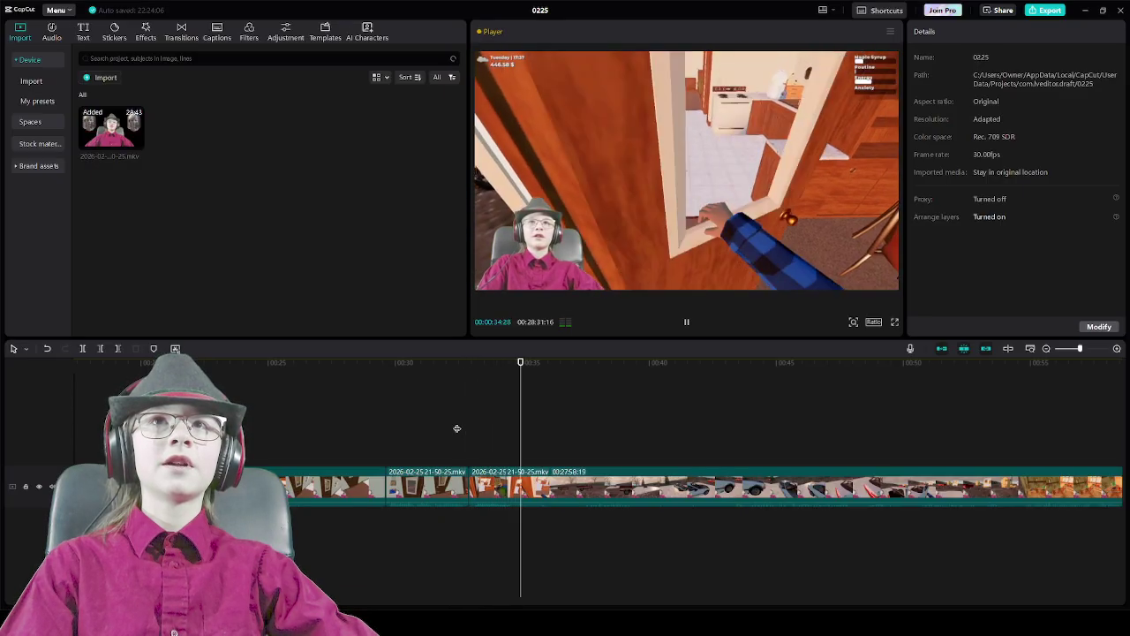
key("space")
key("space")
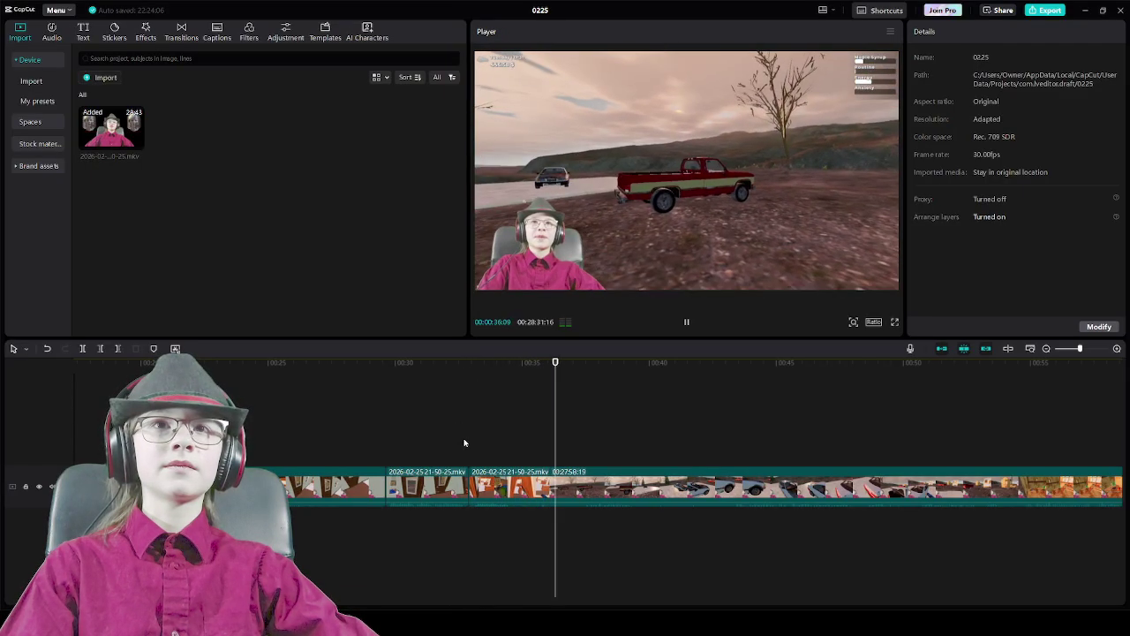
key("space")
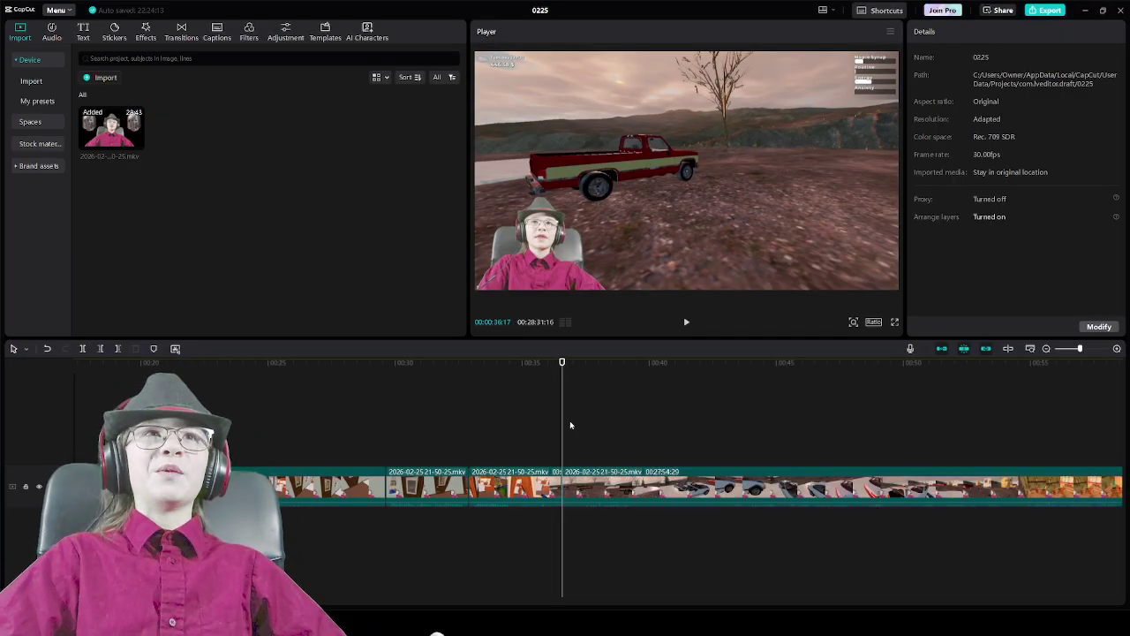
Delete the 21-second clip that ends at the 00:00:29:19 cut
scroll(553, 408, "down", 2)
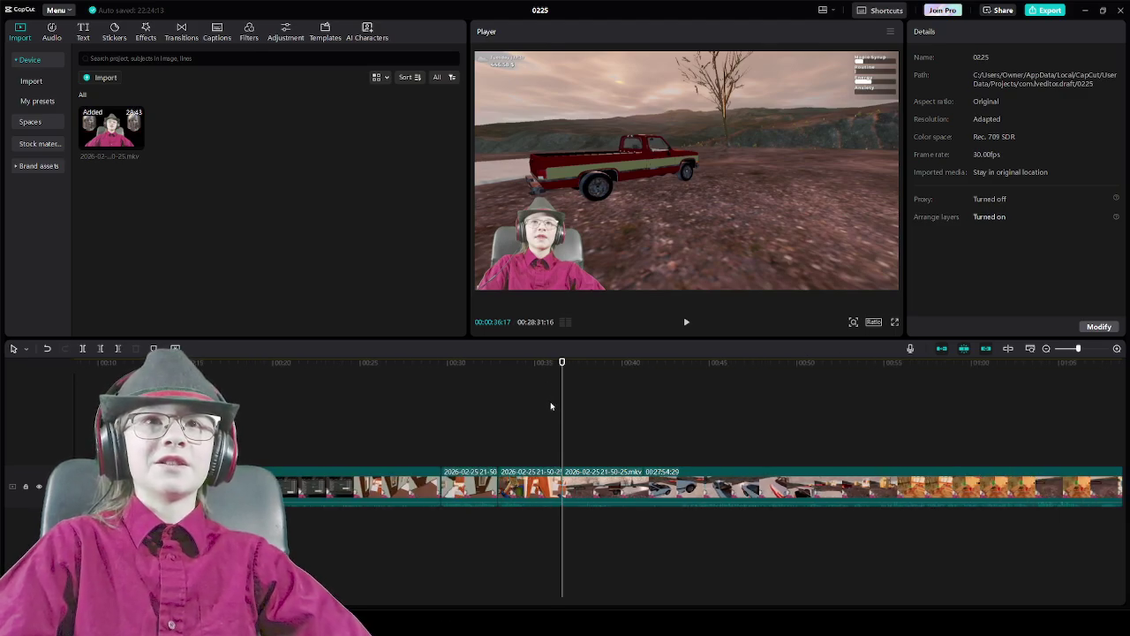
left_click(371, 495)
key("Delete")
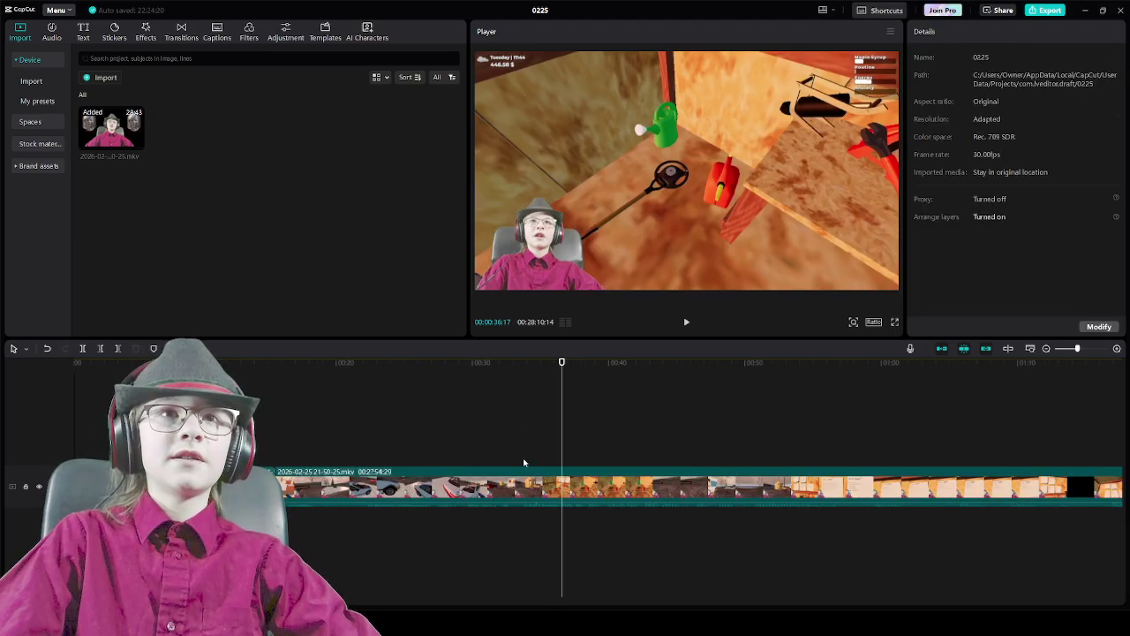
Review the red truck shot and split the clip at 00:00:16:06
left_click(347, 429)
left_click(287, 445)
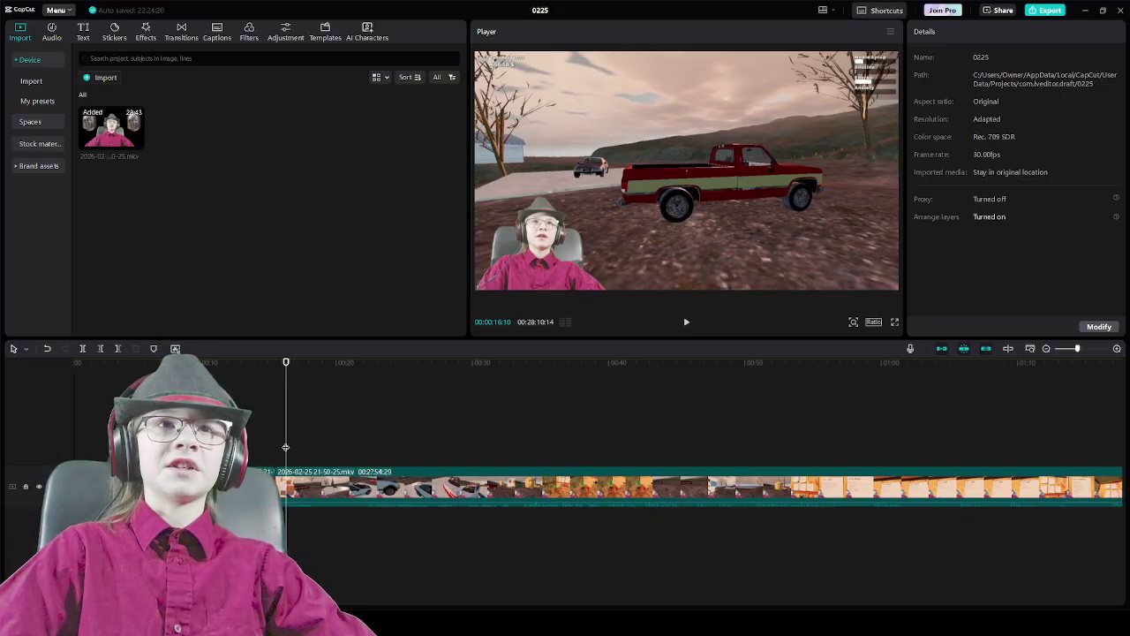
key("space")
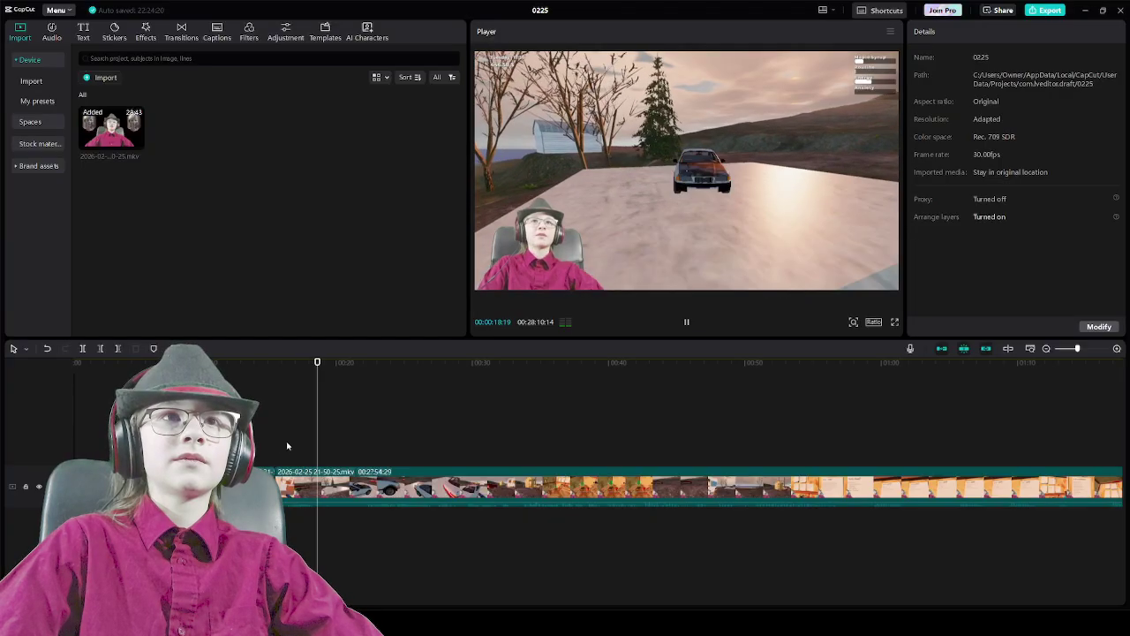
key("space")
left_click_drag(290, 456, 286, 459)
scroll(300, 491, "up", 5)
scroll(301, 491, "up", 1)
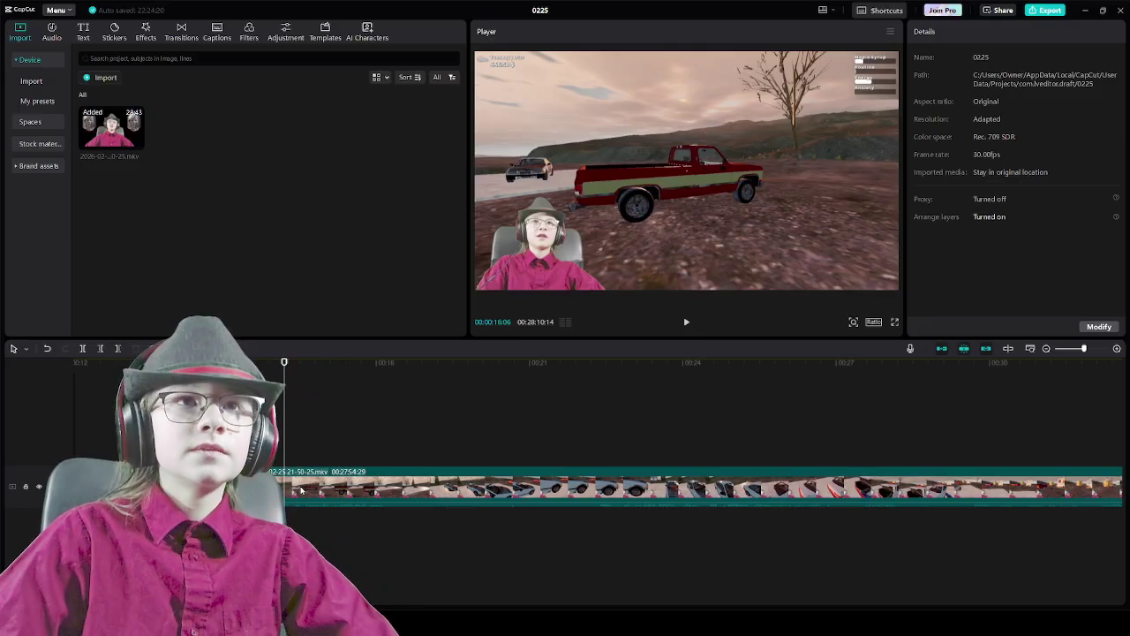
key("space")
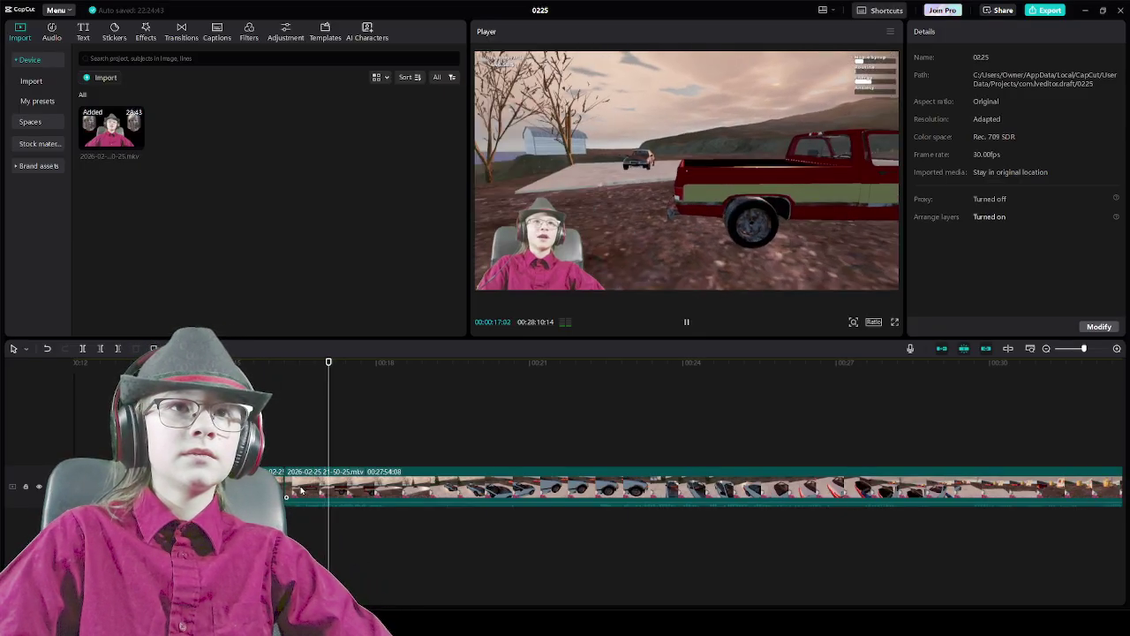
Split the clip at 00:00:18:13 and delete the short fragment just before the 00:00:16:06 cut
key("space")
key("ctrl+b")
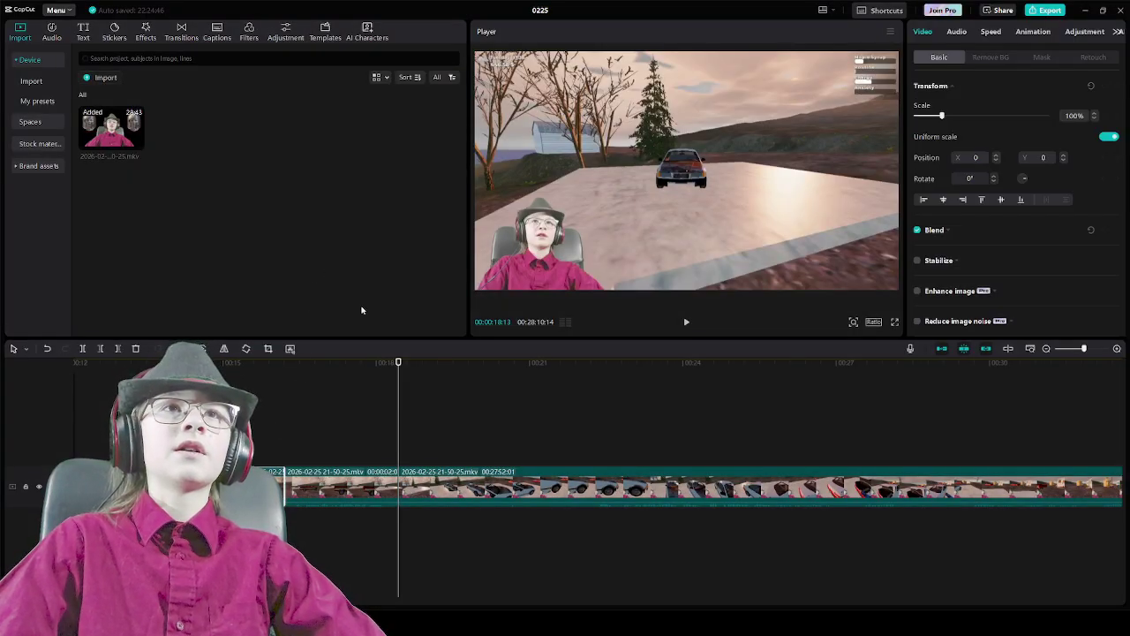
key("Delete")
Replay the edited door and truck shots, and split the door clip at about 00:00:13:16
scroll(395, 445, "down", 2)
left_click_drag(398, 362, 308, 410)
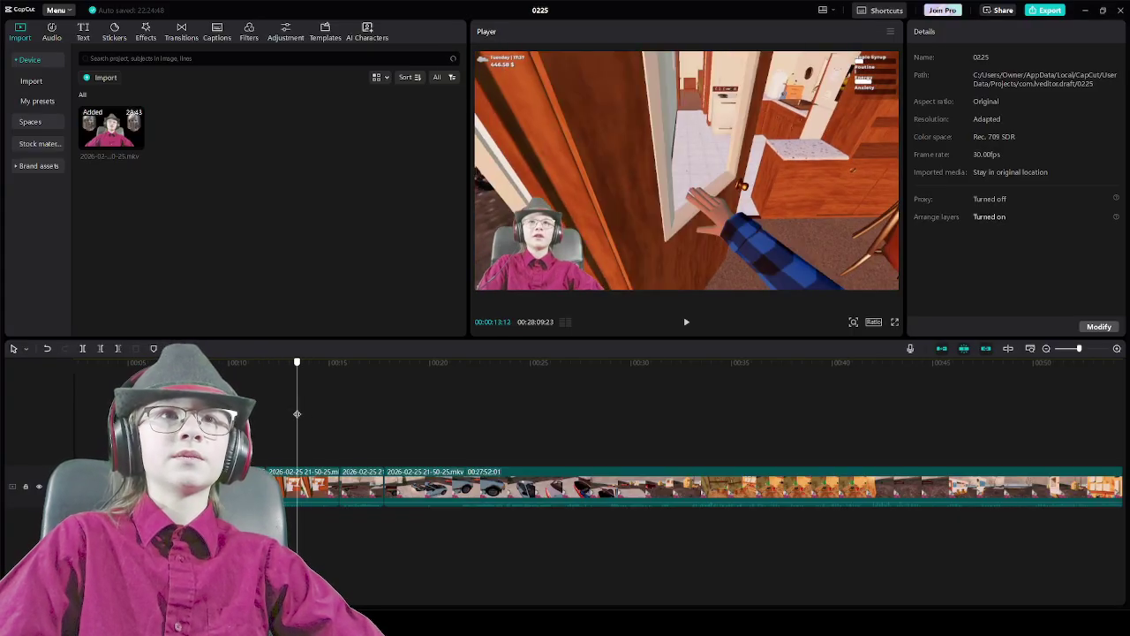
key("space")
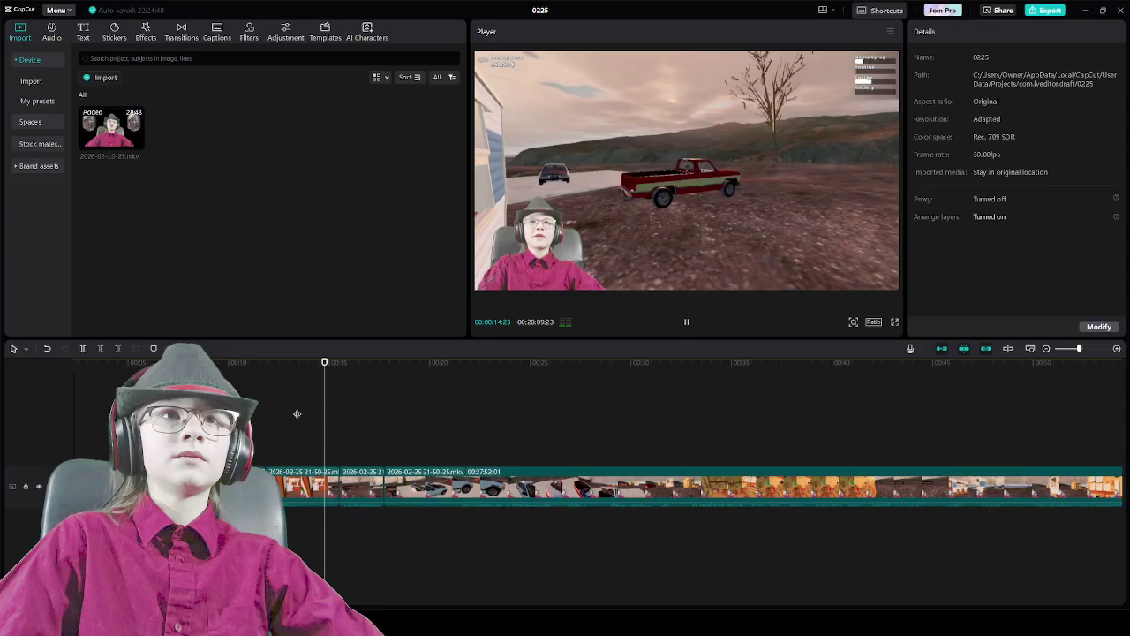
key("space")
key("space")
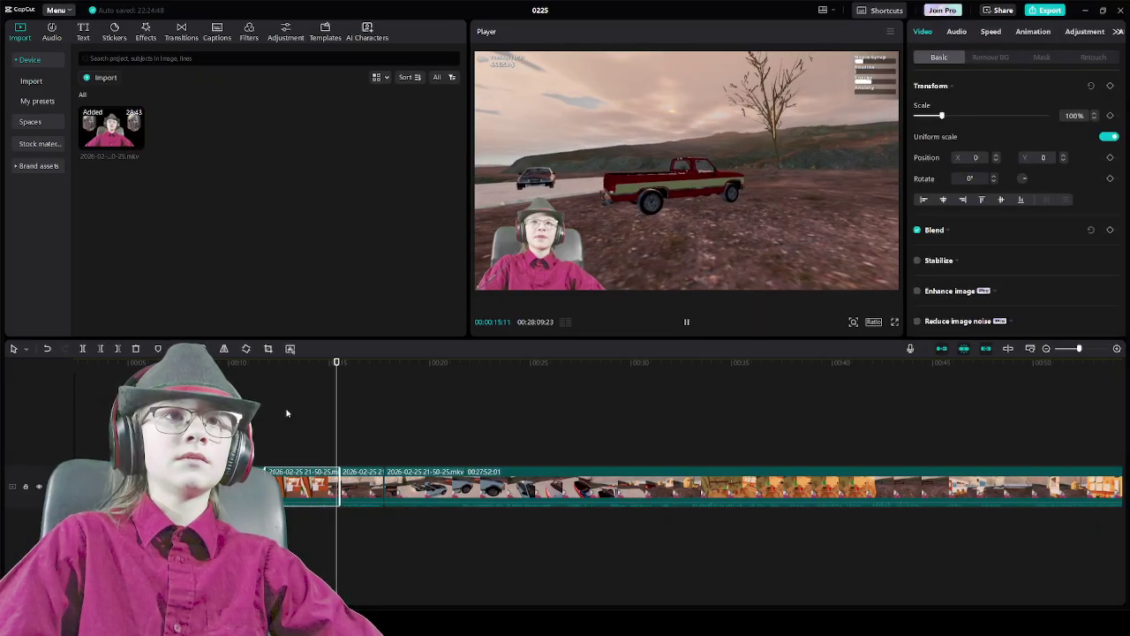
left_click(277, 415)
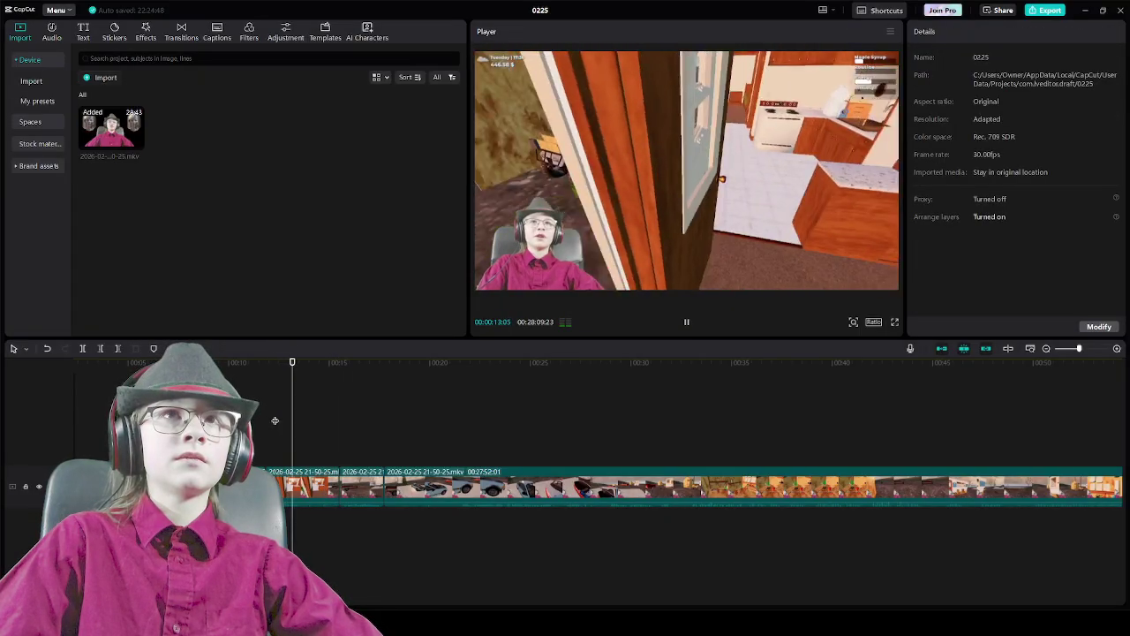
key("space")
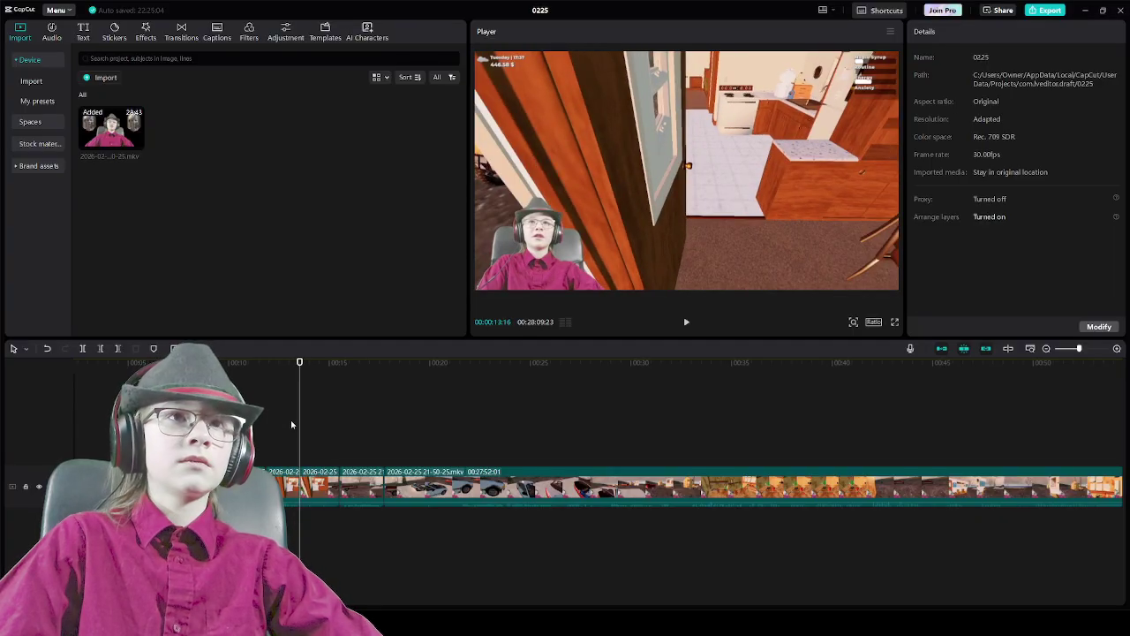
Delete the short door clip that starts at the 00:00:13:16 cut
left_click(320, 491)
key("Delete")
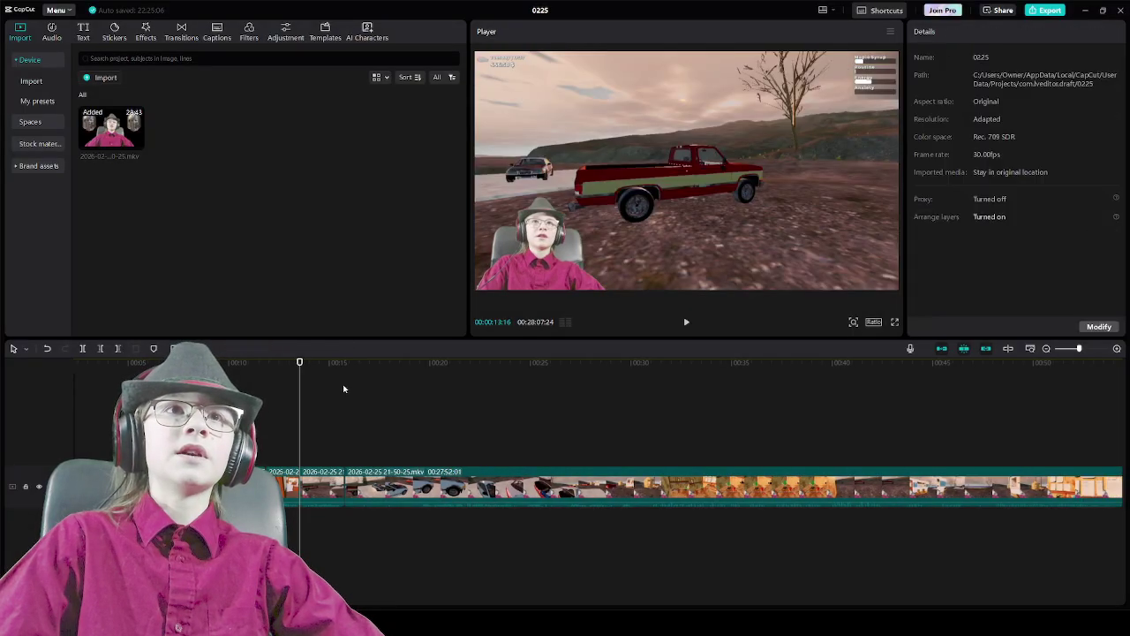
Review the parked car shot, split the clip at 00:00:19:11 and delete the short clip just before that cut
left_click_drag(333, 410, 408, 414)
left_click(389, 411)
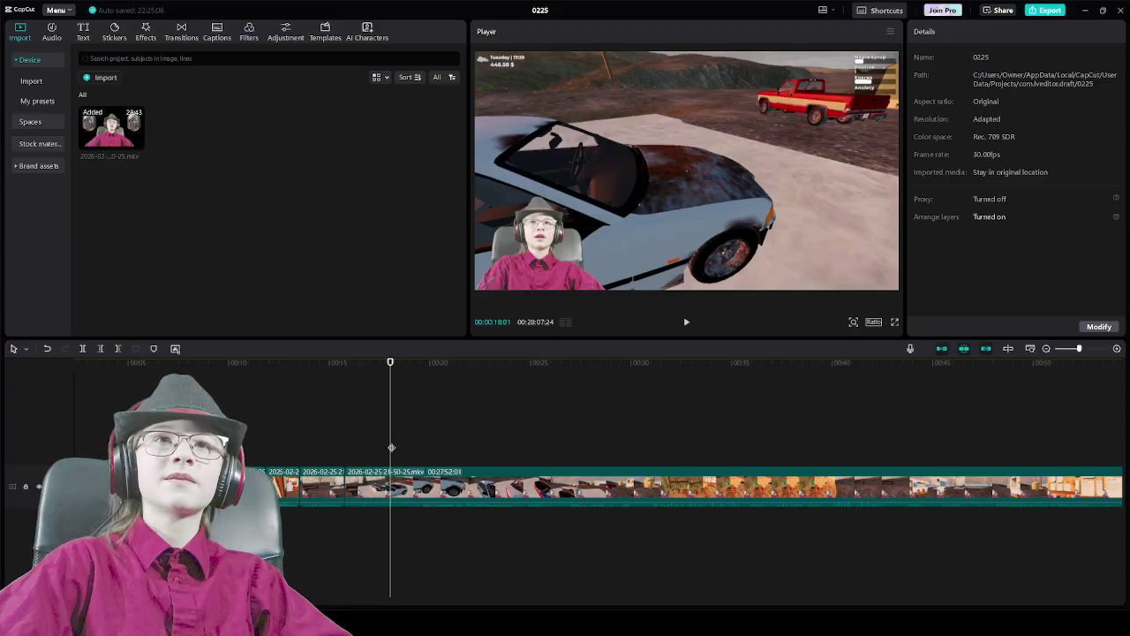
left_click_drag(392, 443, 420, 443)
key("space")
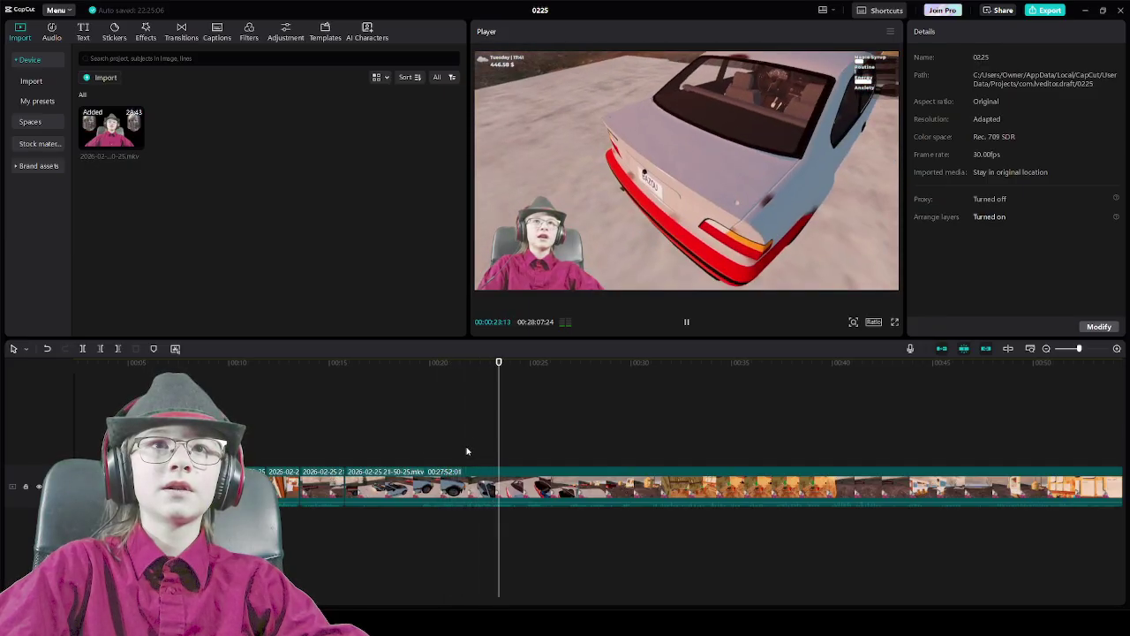
left_click(419, 443)
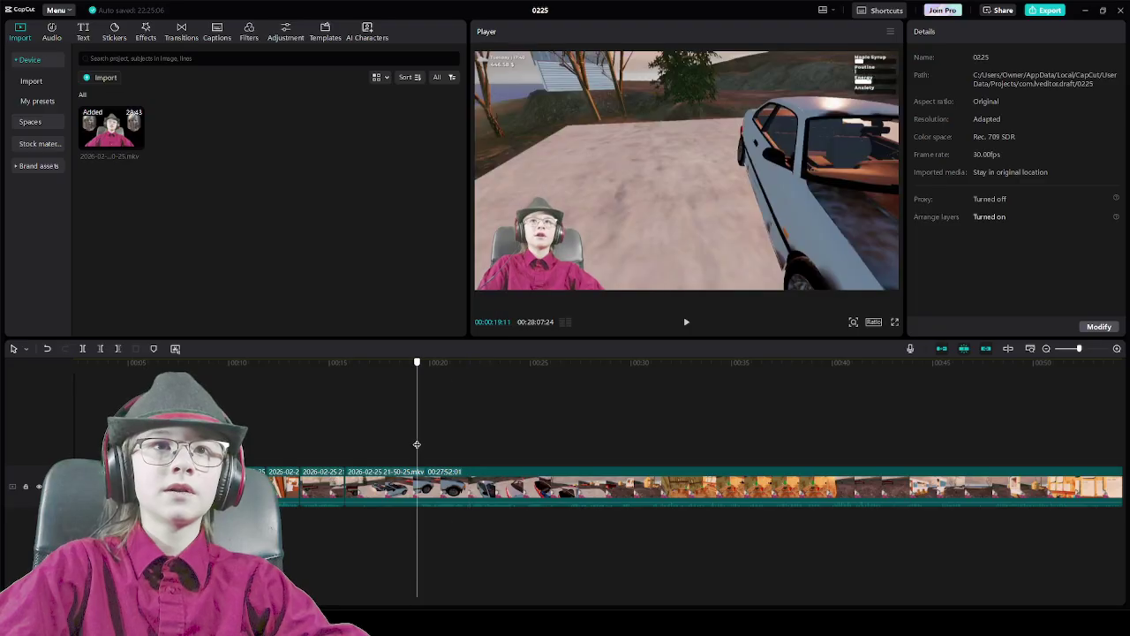
left_click(395, 478)
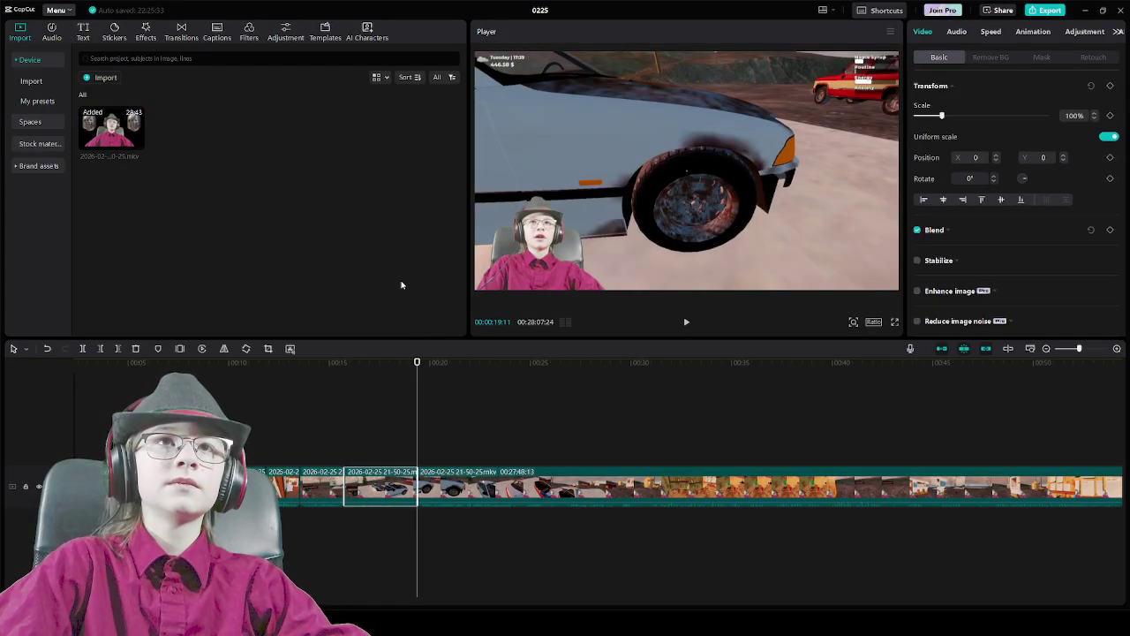
key("Delete")
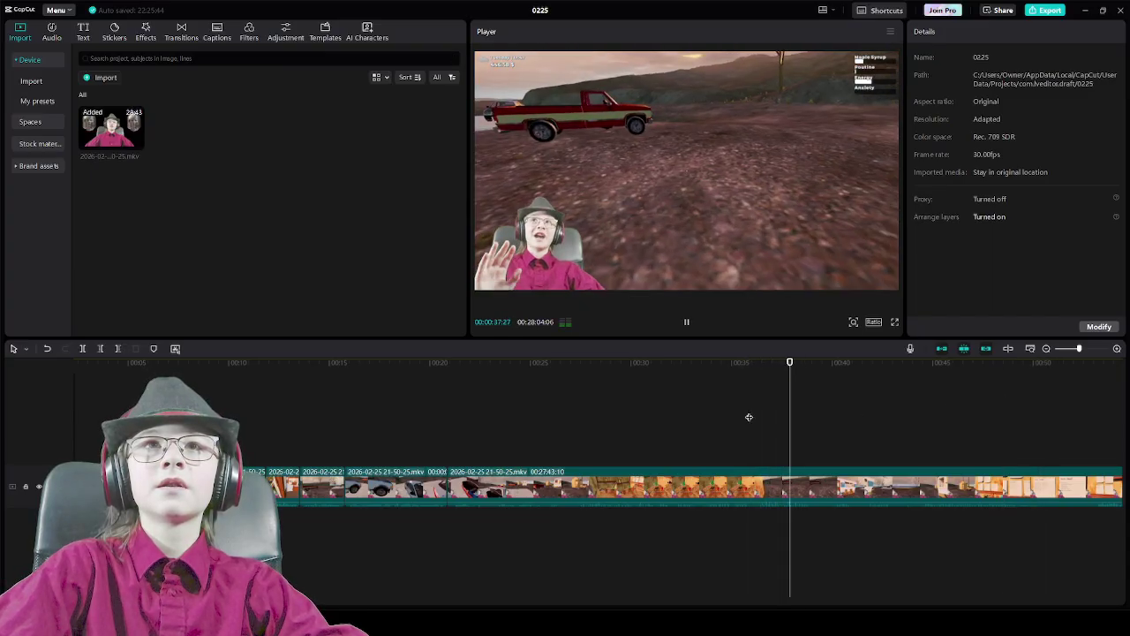
Split the clip at about 00:00:33 and at 00:00:39:02, and delete the 12-second clip before the first cut
left_click(684, 436)
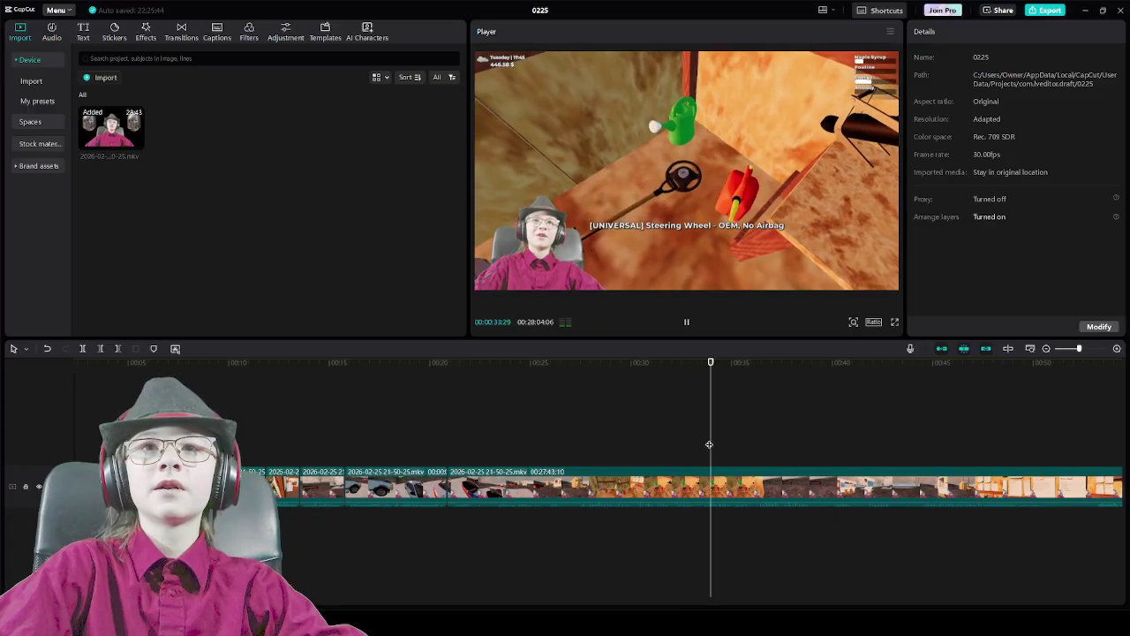
key("space")
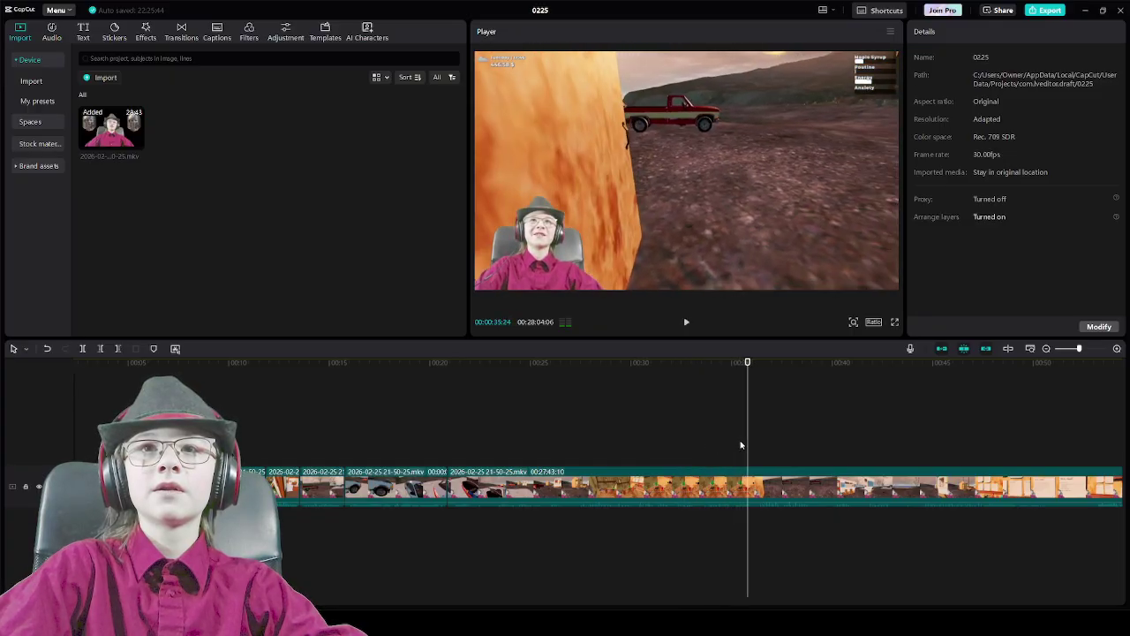
left_click(698, 444)
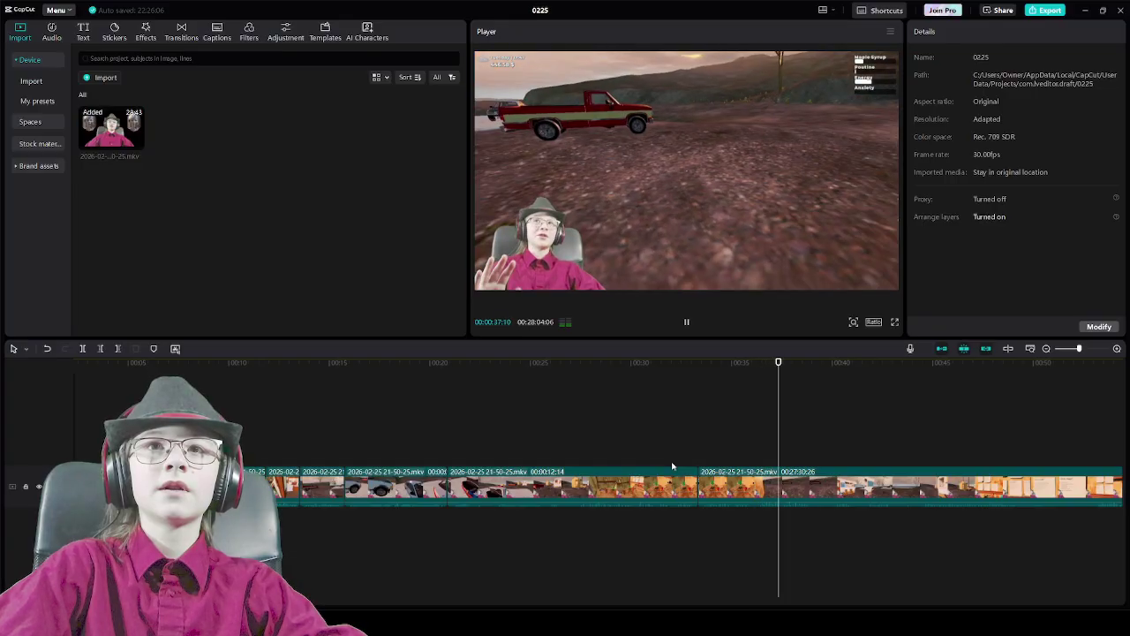
key("space")
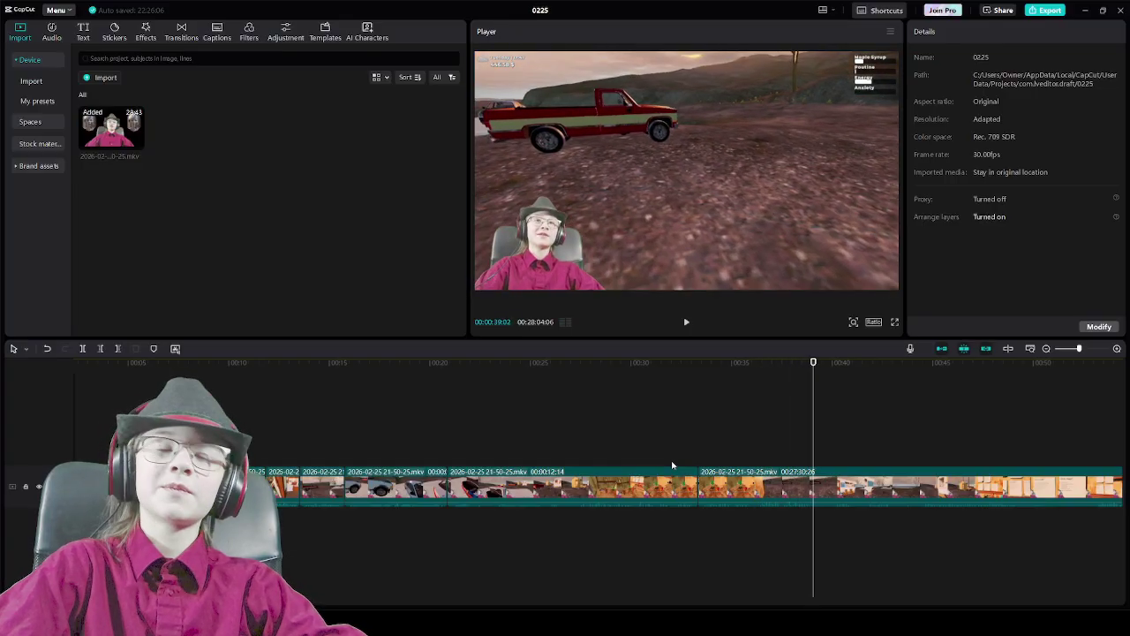
left_click(590, 482)
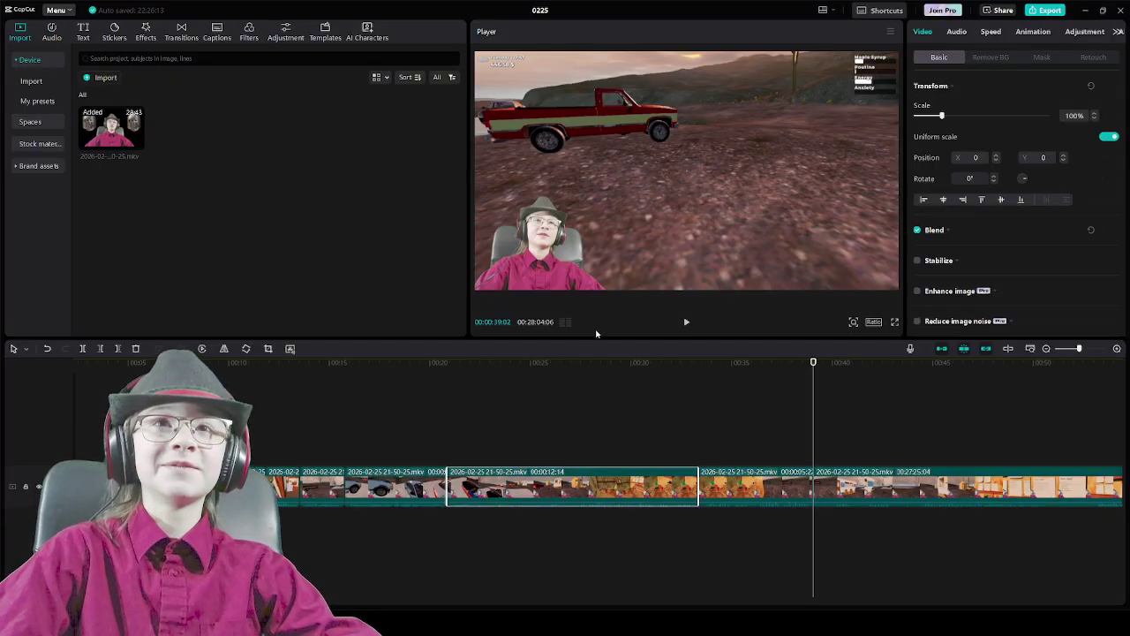
key("Delete")
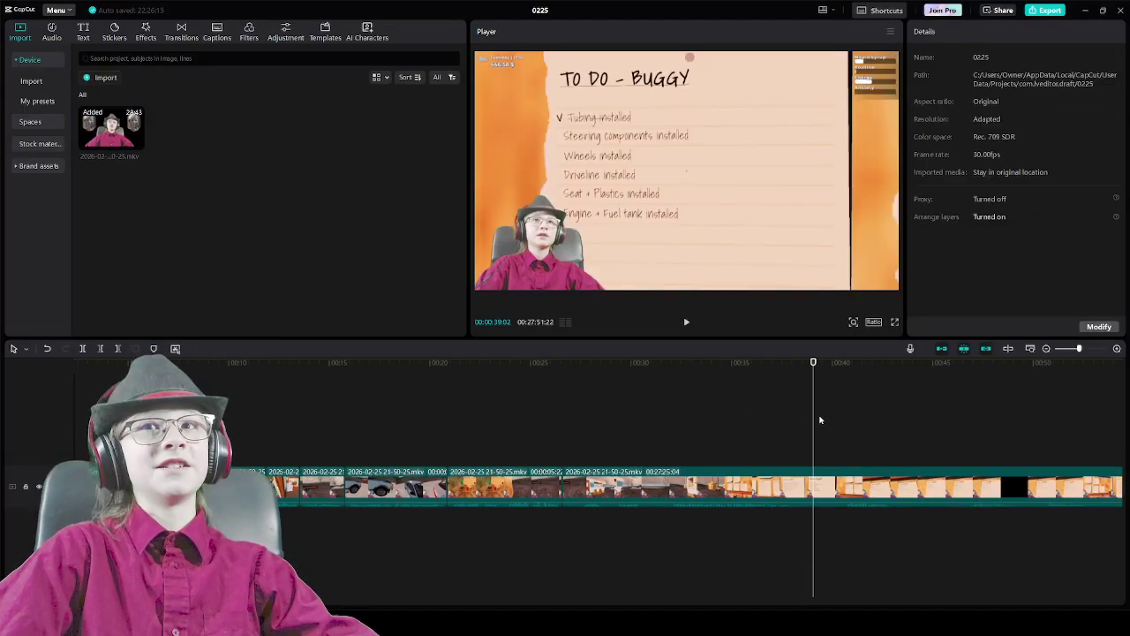
Review the to-do list footage and split the clip at about 00:00:32 and 00:00:43
left_click(664, 446)
key("space")
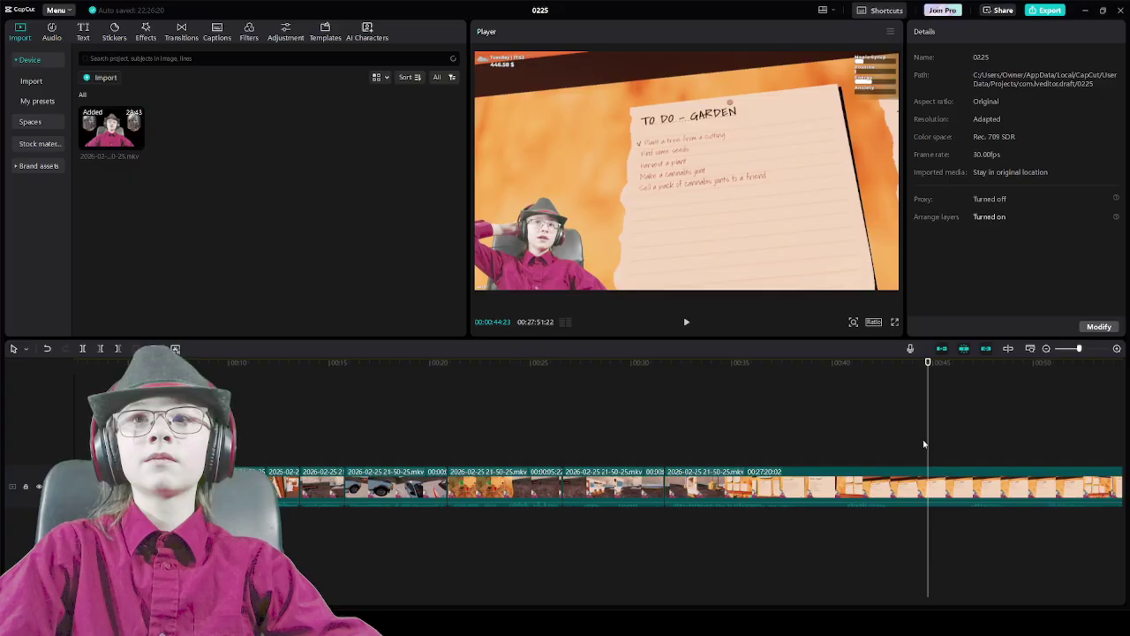
left_click(861, 446)
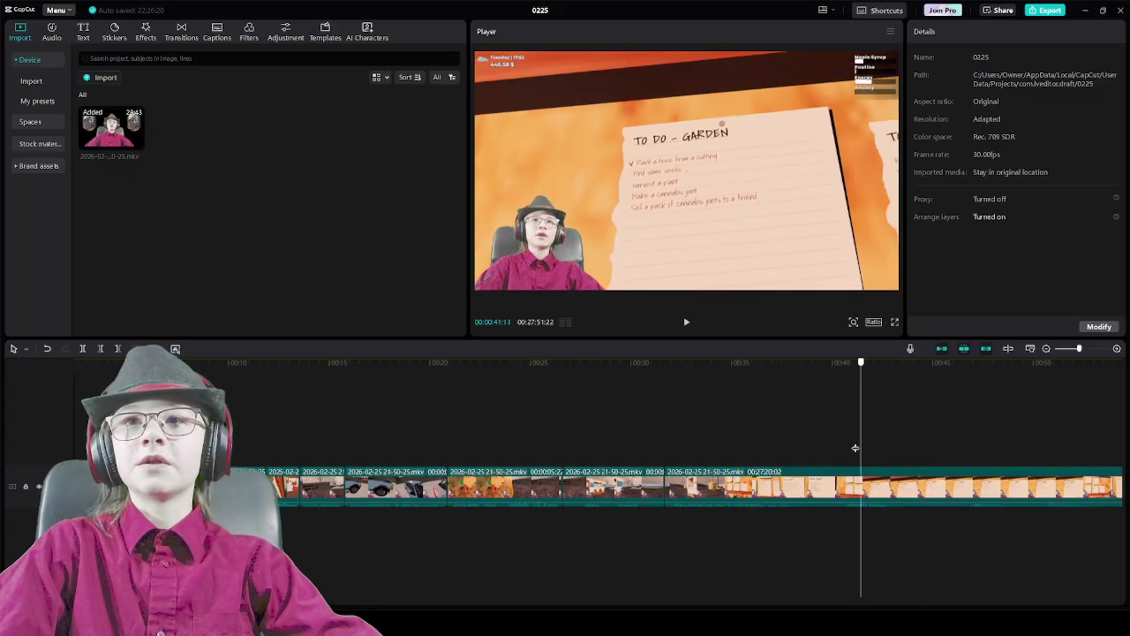
key("space")
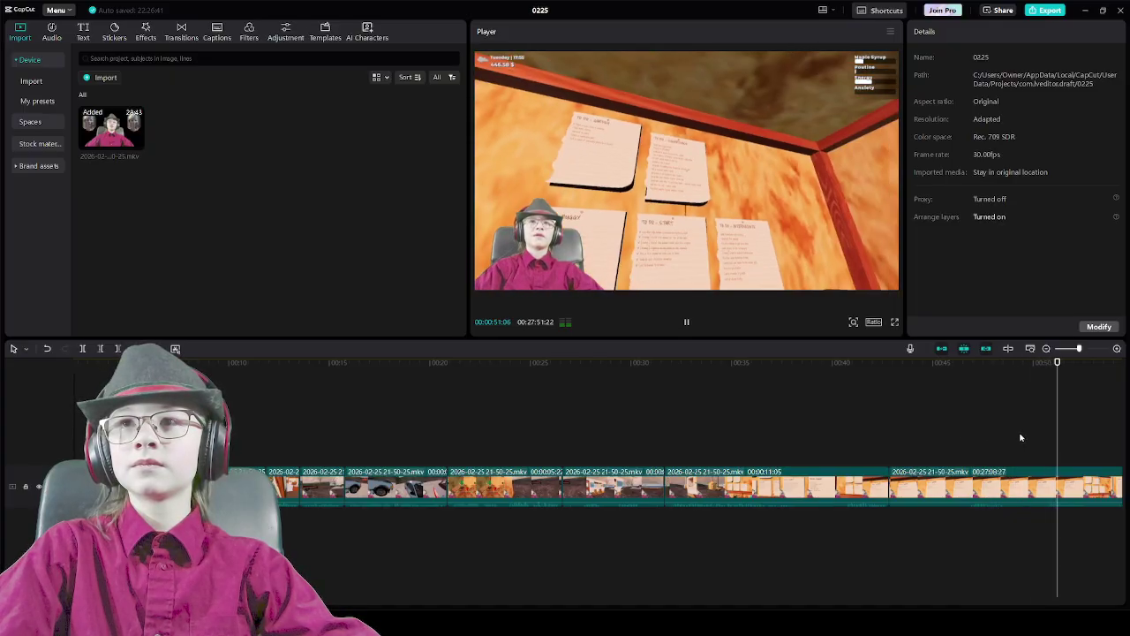
Split the to-do list footage at 00:00:50:06 and at 00:00:52:26
key("space")
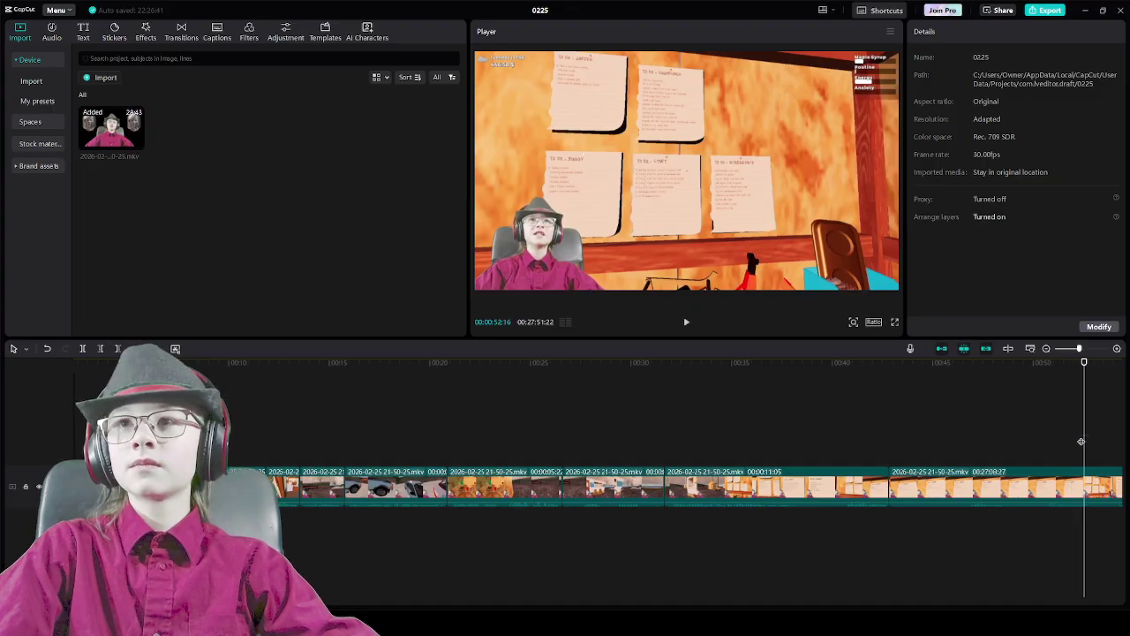
left_click_drag(1028, 447, 1036, 449)
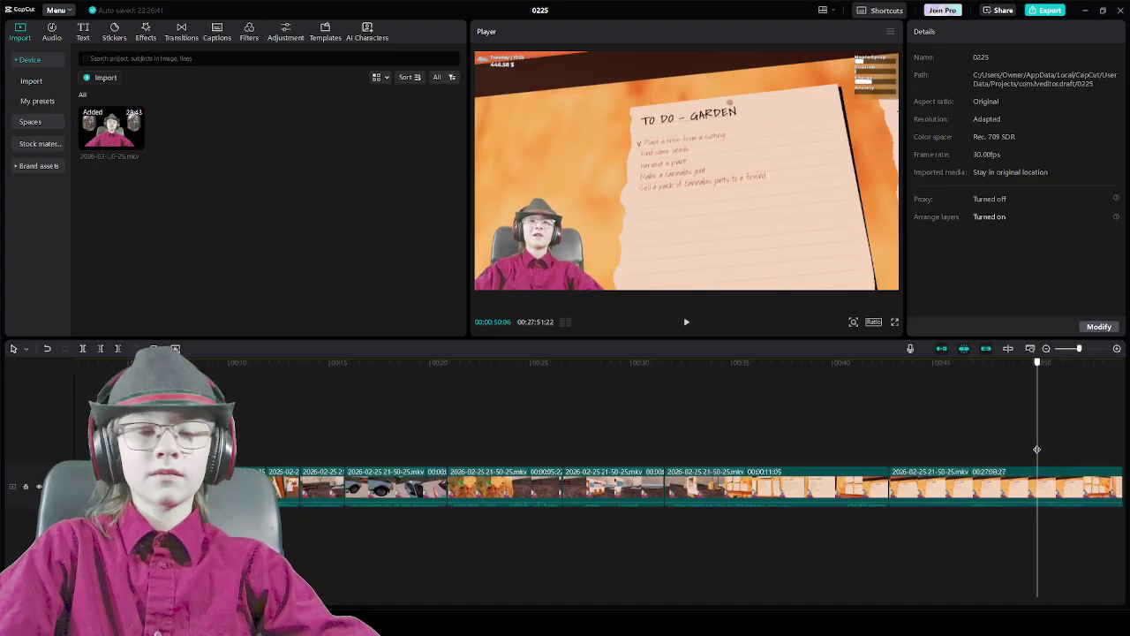
key("space")
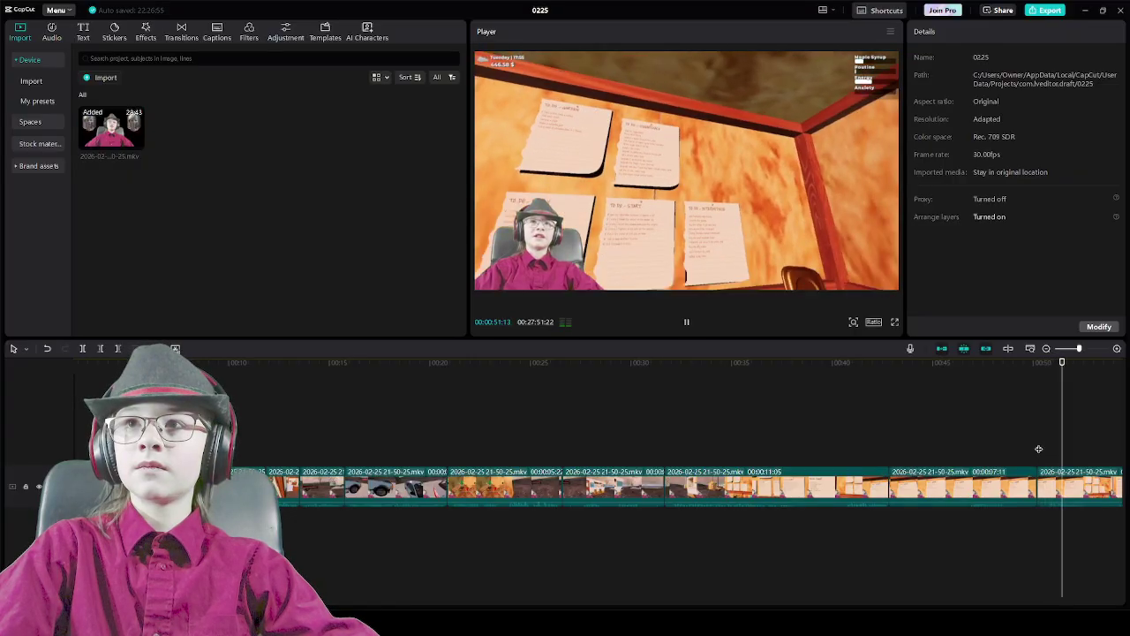
key("space")
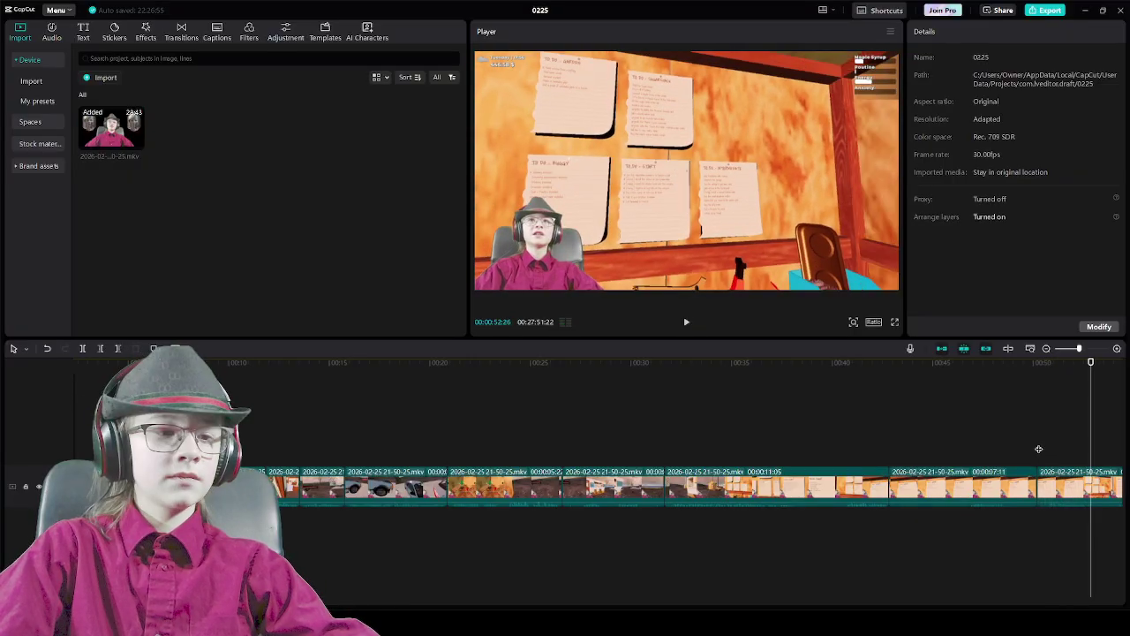
Delete the 7-second to-do list clip that ends at the 00:00:50:06 cut
scroll(1039, 449, "right", 5)
left_click(494, 486)
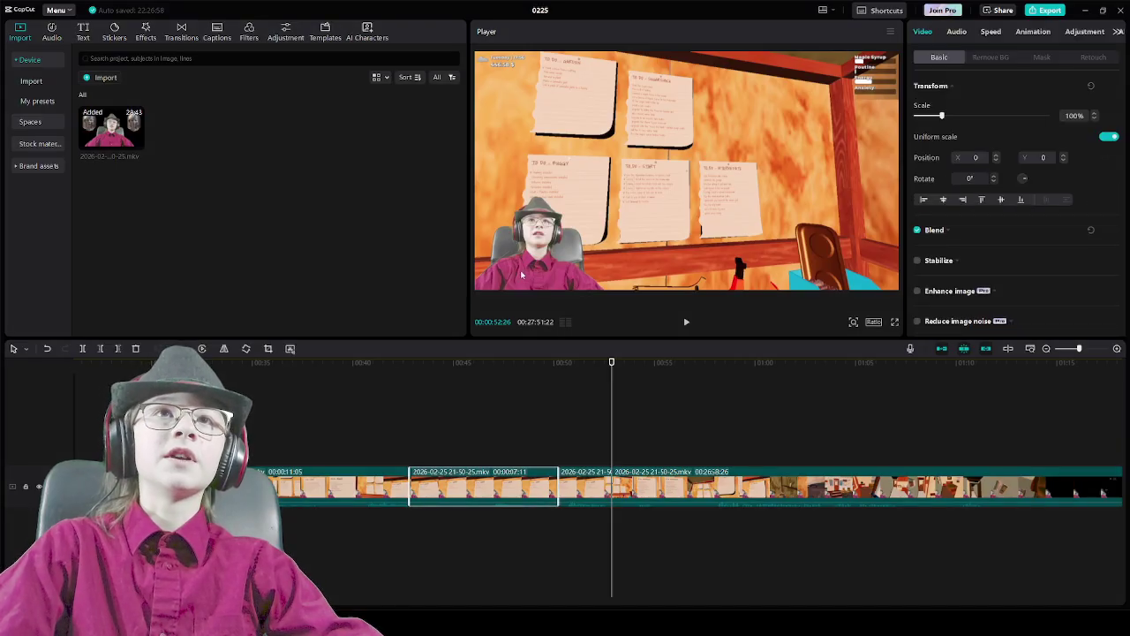
key("Delete")
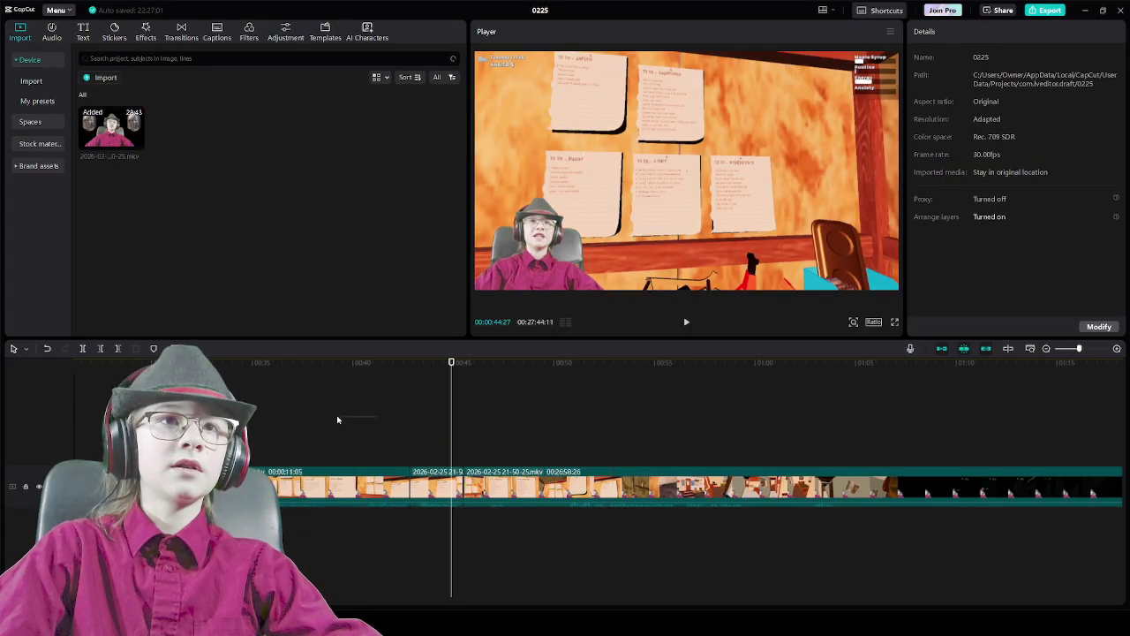
Replay the edited to-do list shots and delete the 5-second trailer clip just before the 11-second to-do list clip
left_click(378, 420)
left_click(344, 427)
left_click_drag(331, 428, 205, 428)
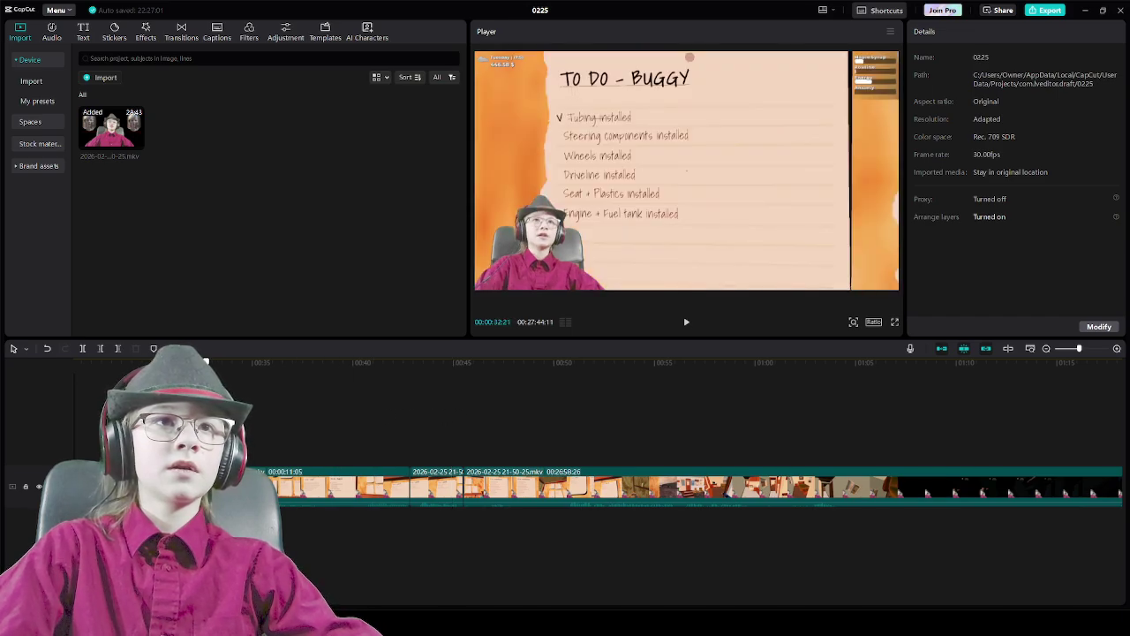
key("space")
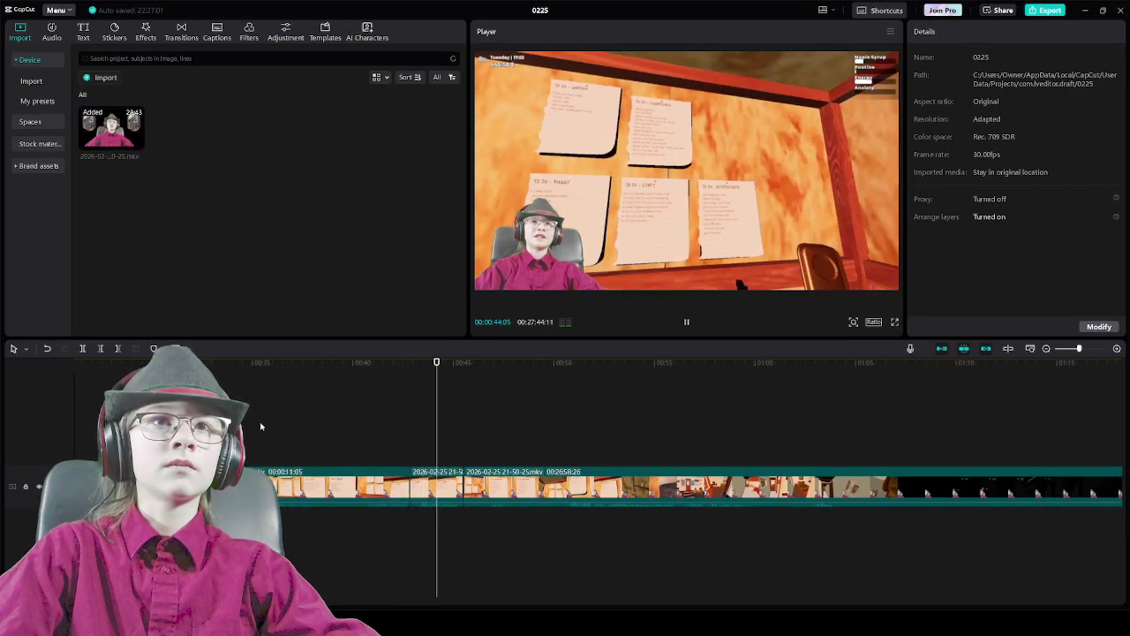
left_click(466, 431)
left_click_drag(466, 431, 399, 440)
left_click(435, 492)
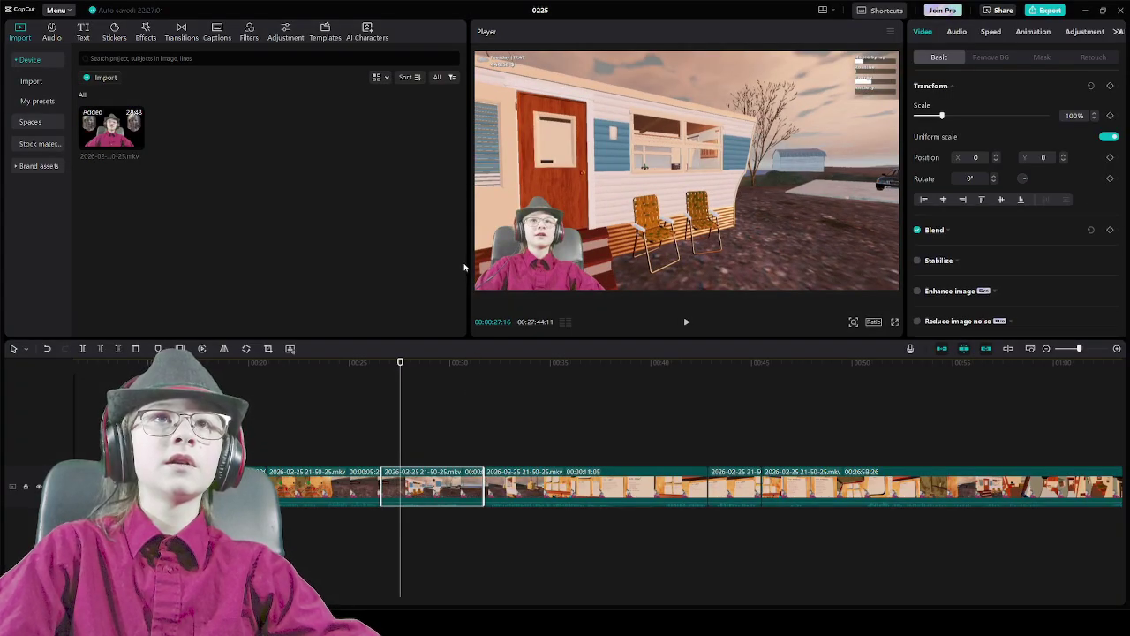
key("Delete")
Scan the footage after the to-do list shots up to the red truck's stop at the gas station, around 00:06:10
left_click_drag(401, 415, 598, 399)
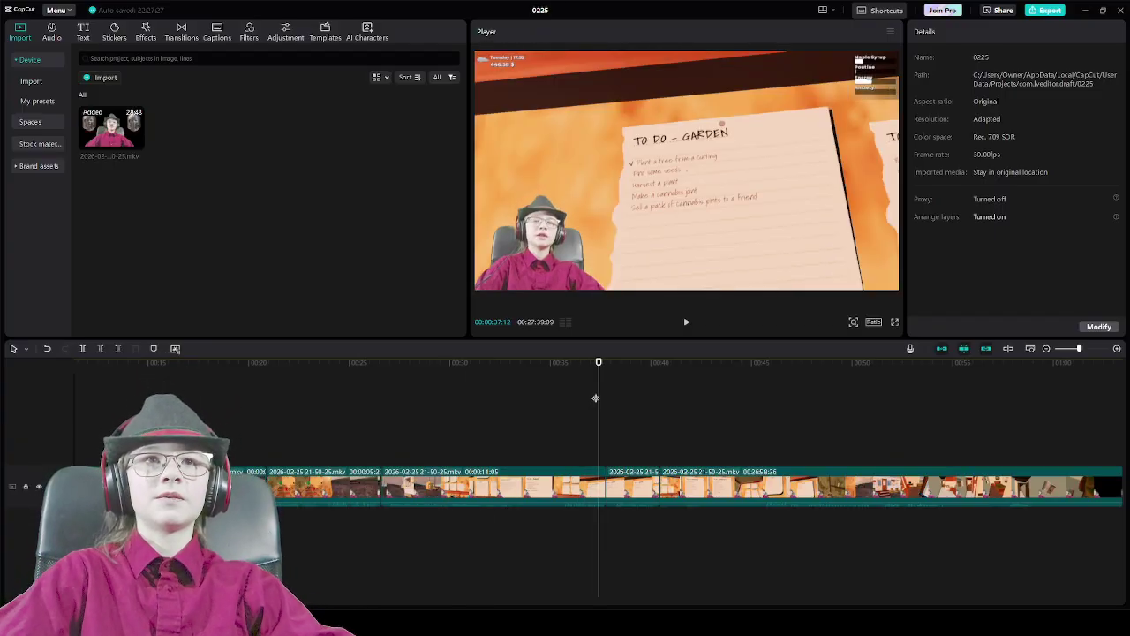
left_click(642, 401)
left_click(662, 397)
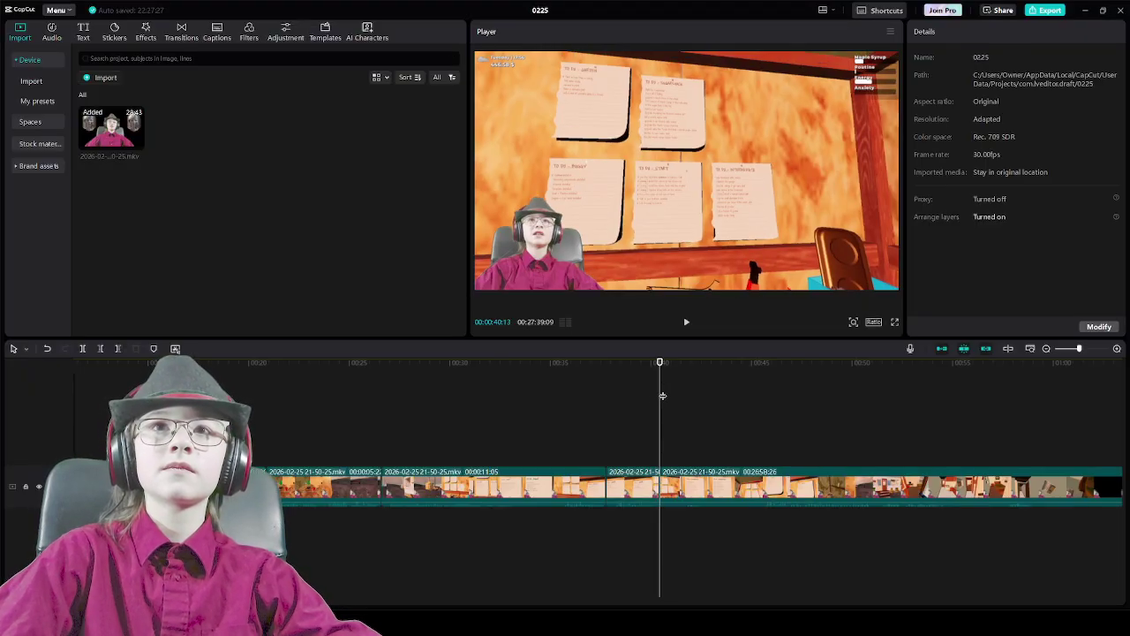
left_click_drag(661, 395, 763, 394)
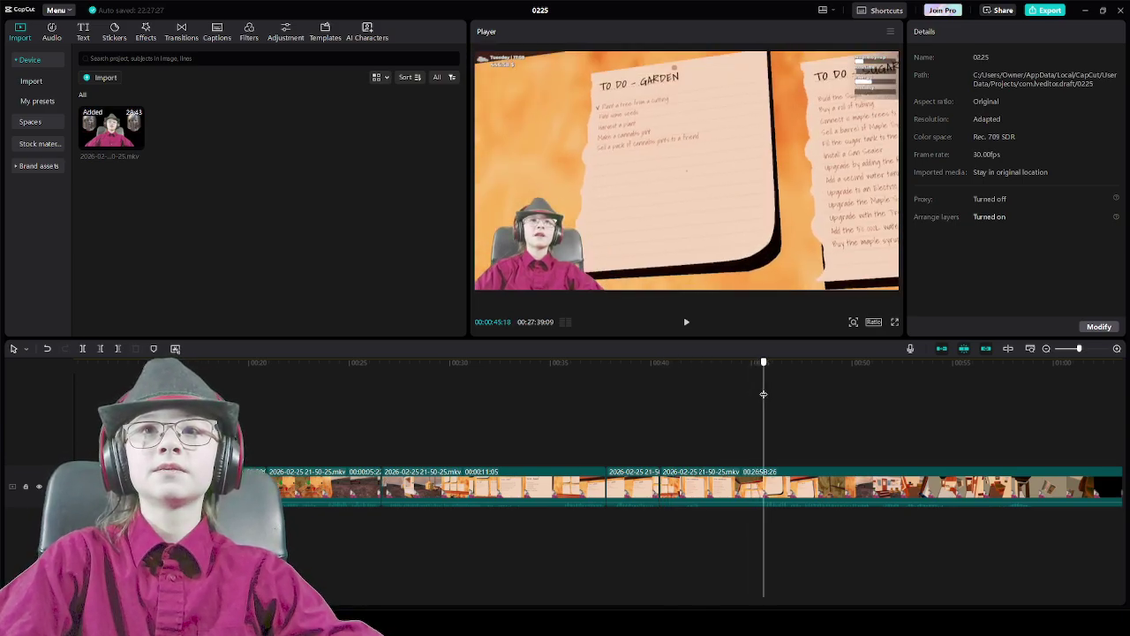
left_click_drag(753, 397, 1104, 366)
left_click_drag(950, 376, 1107, 383)
left_click_drag(1005, 380, 940, 386)
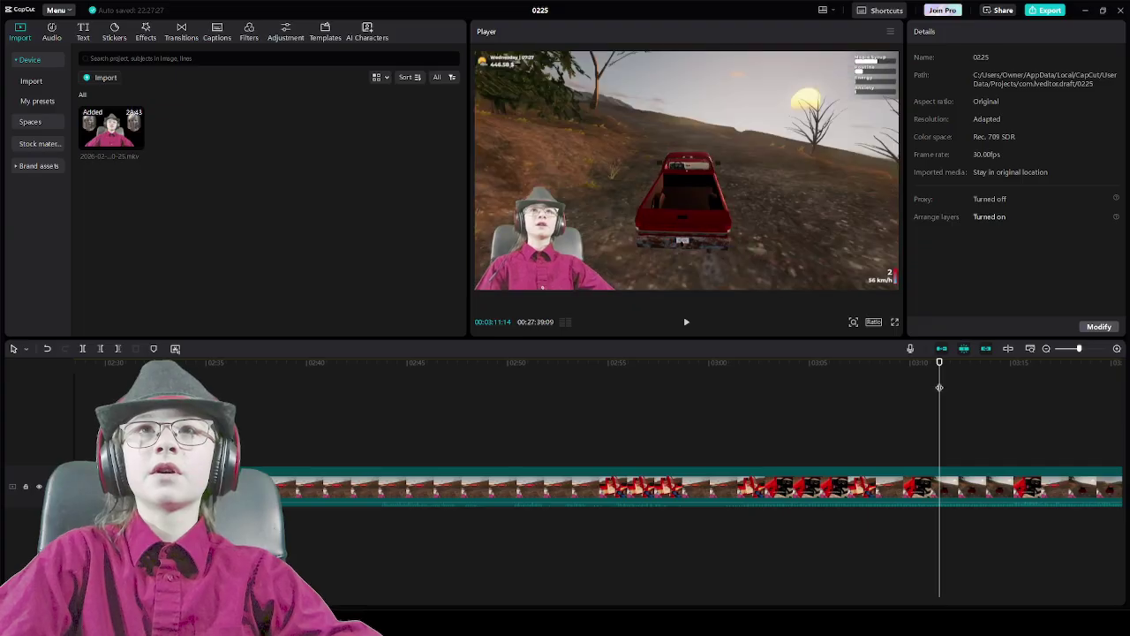
scroll(940, 387, "down", 5)
left_click_drag(940, 387, 1076, 391)
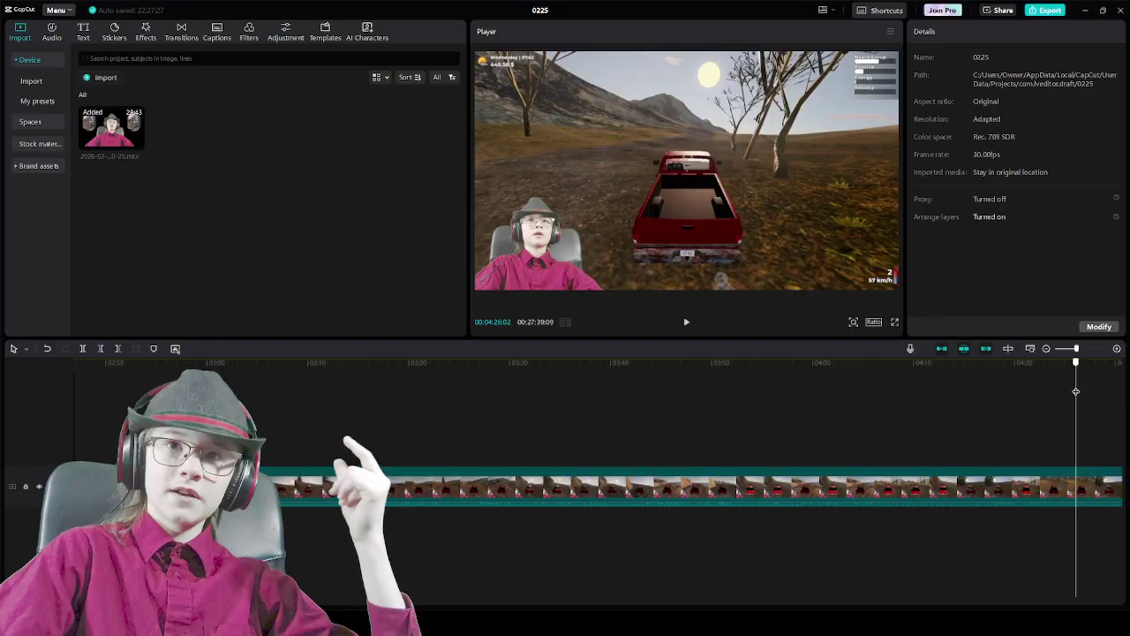
mouse_move(1076, 392)
left_mouse_down()
mouse_move(1095, 389)
mouse_move(1047, 389)
mouse_move(1095, 387)
mouse_move(961, 385)
mouse_move(1127, 380)
mouse_move(1071, 383)
mouse_move(1111, 382)
mouse_move(1086, 383)
left_mouse_up()
mouse_move(704, 382)
left_mouse_down()
mouse_move(600, 392)
mouse_move(720, 383)
left_mouse_up()
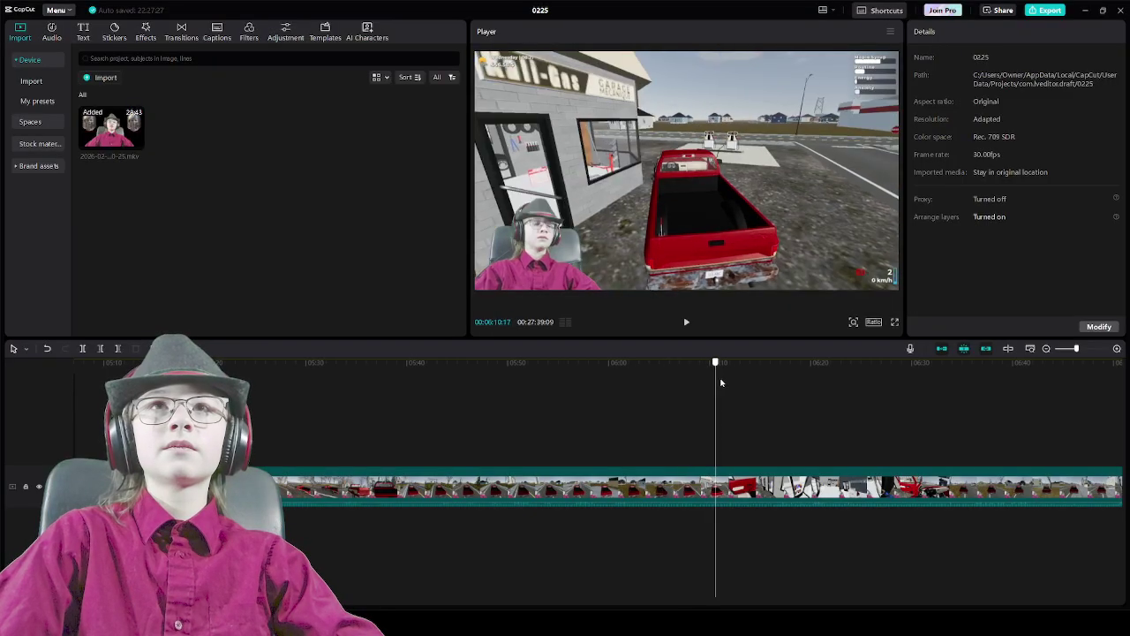
Review the gas station arrival and split the clip at about 00:06:08, before the truck stops
left_click_drag(803, 378, 803, 378)
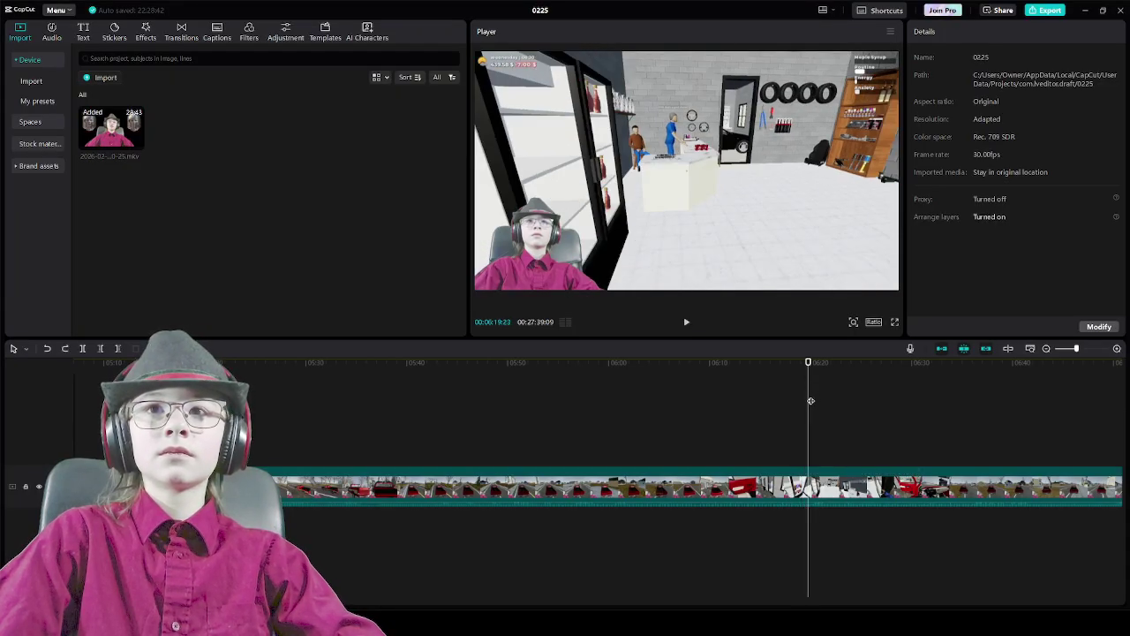
left_click_drag(720, 402, 680, 404)
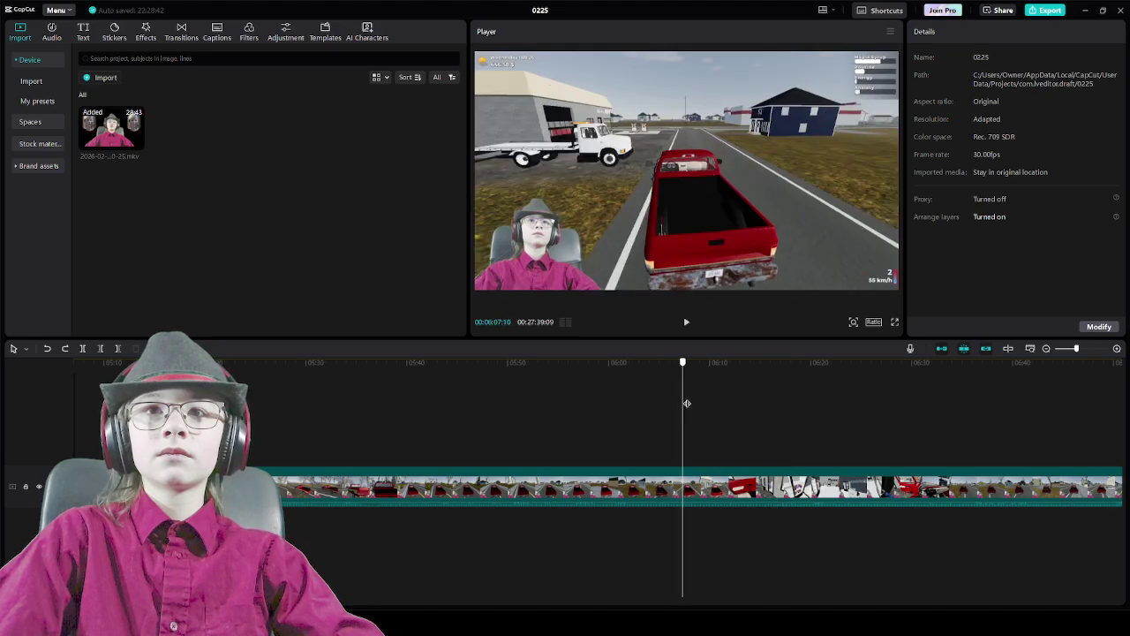
key("space")
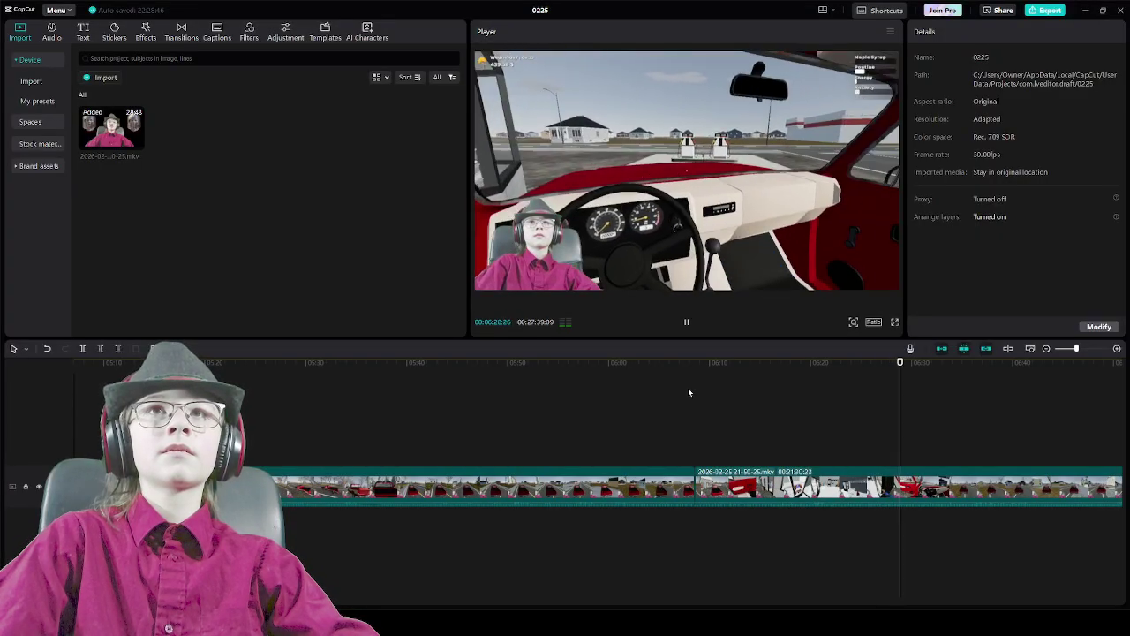
Split the clip at 00:06:30:05 and delete the long clip that ends at the 00:06:08 cut
key("space")
key("ctrl+b")
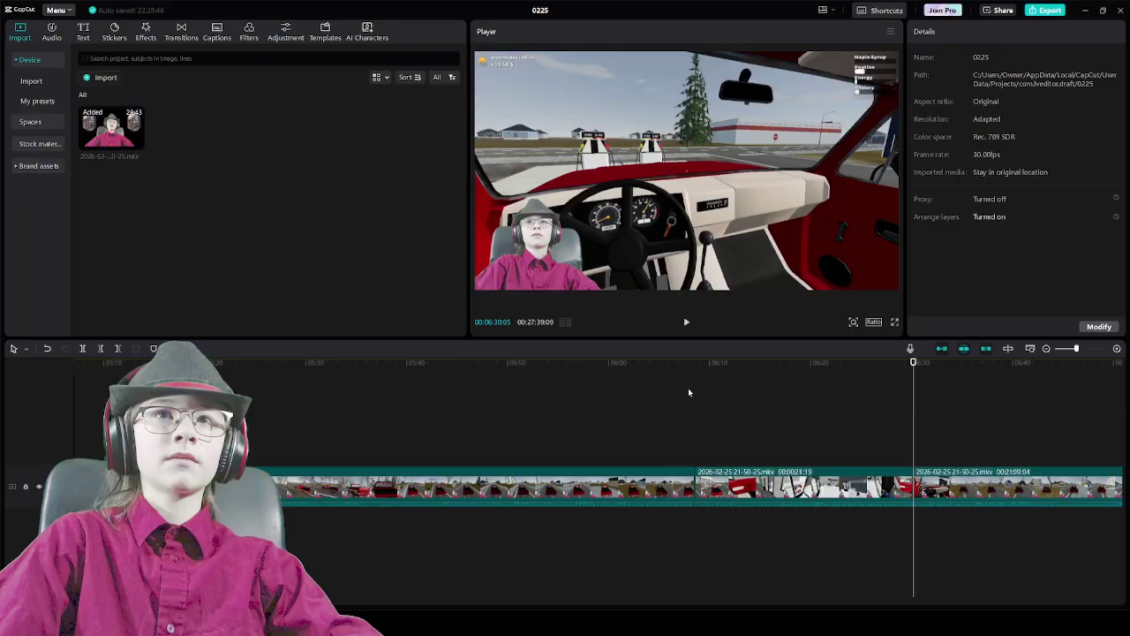
left_click(553, 471)
key("Delete")
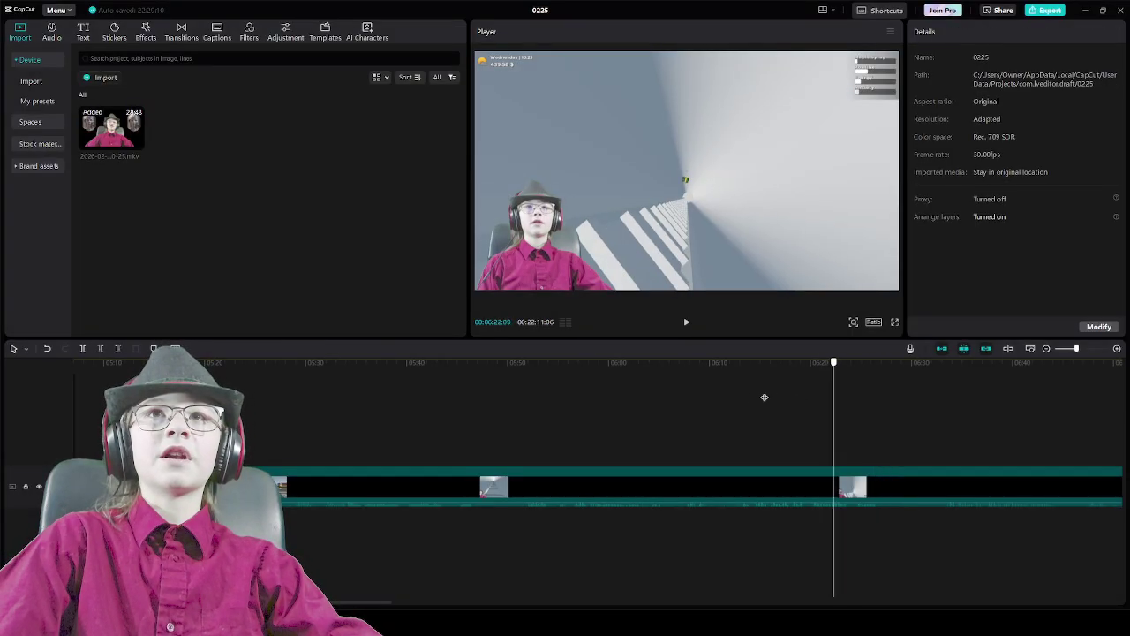
Review the ladder climb and split the clip at about 00:05:28 and 00:05:39
key("Up")
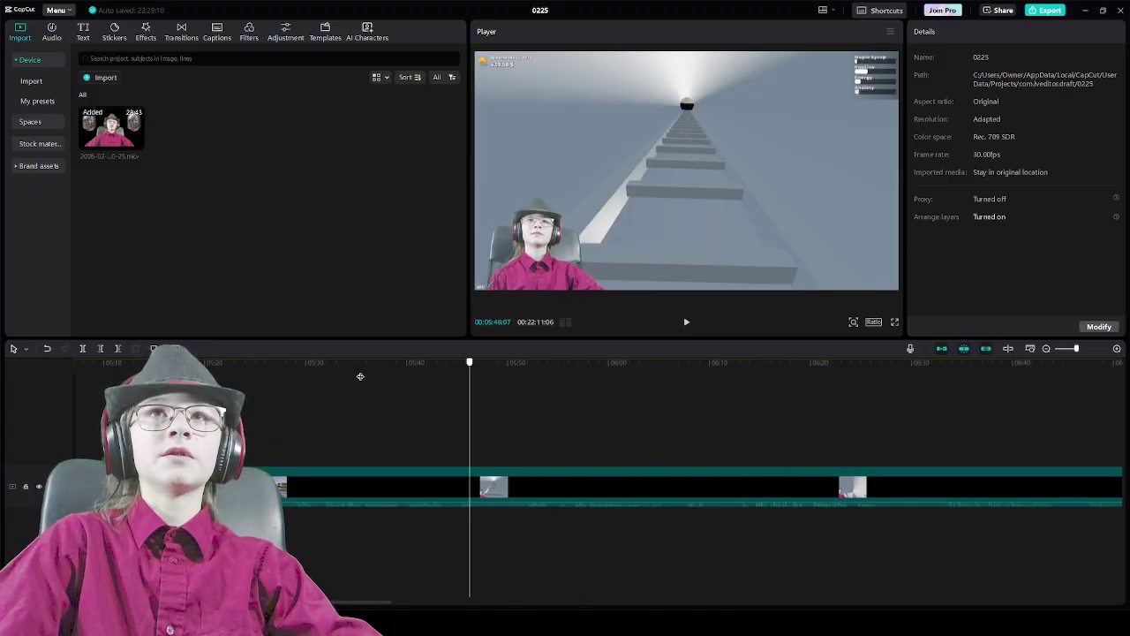
left_click_drag(241, 383, 285, 386)
key("space")
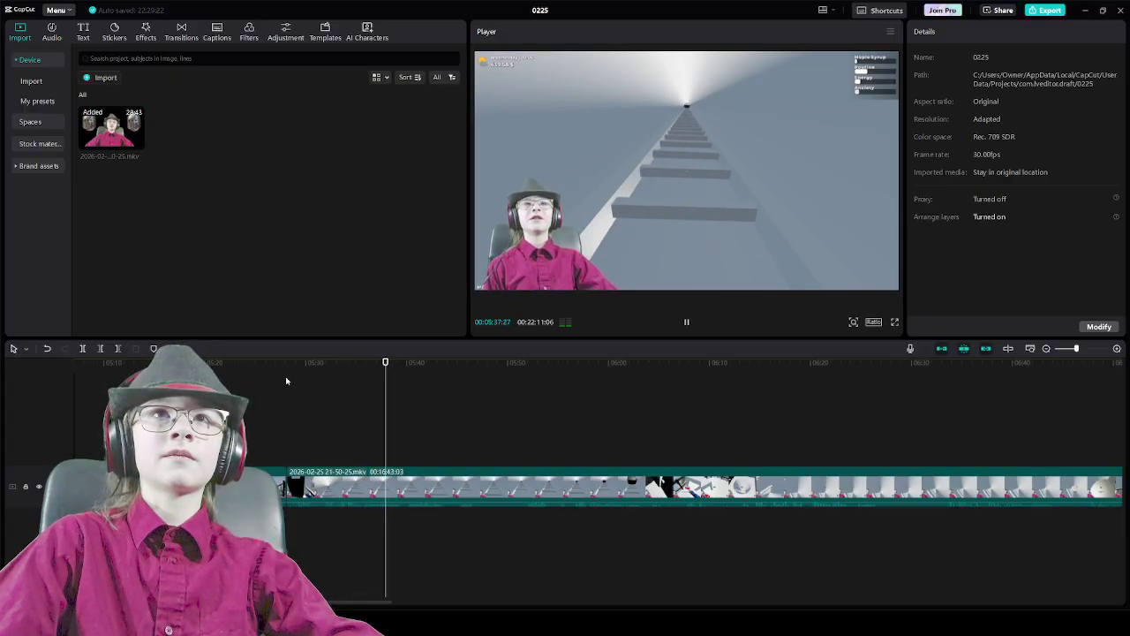
key("space")
key("ctrl+b")
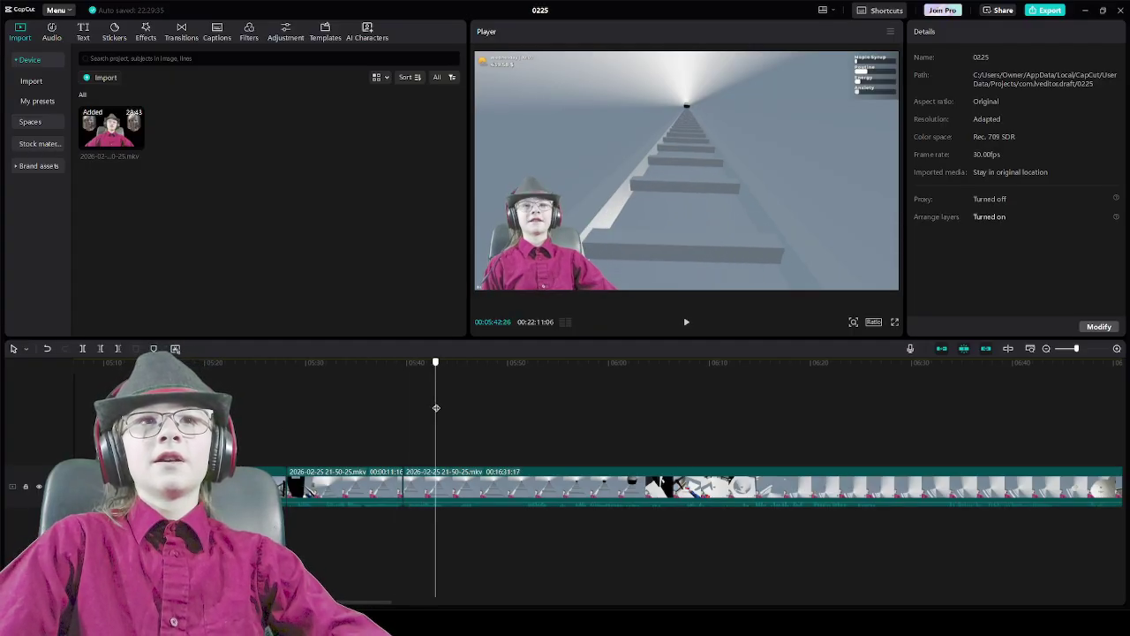
Split the clip at about 00:06:07, after the top of the ladder, and again at 00:06:10:27
left_click(607, 384)
left_click_drag(614, 385, 627, 386)
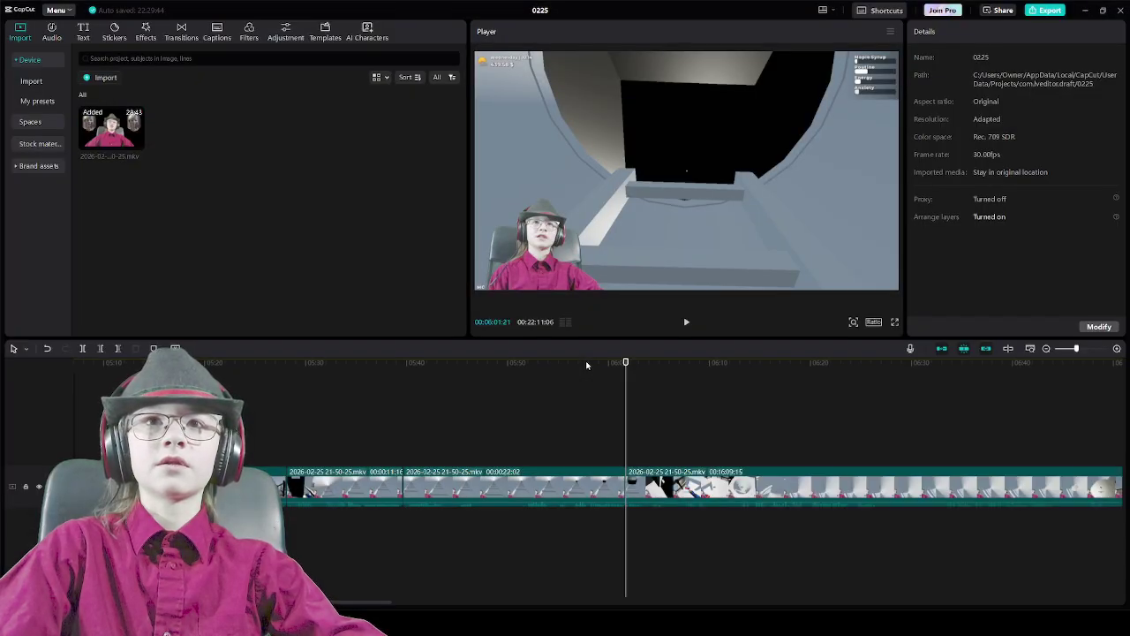
key("space")
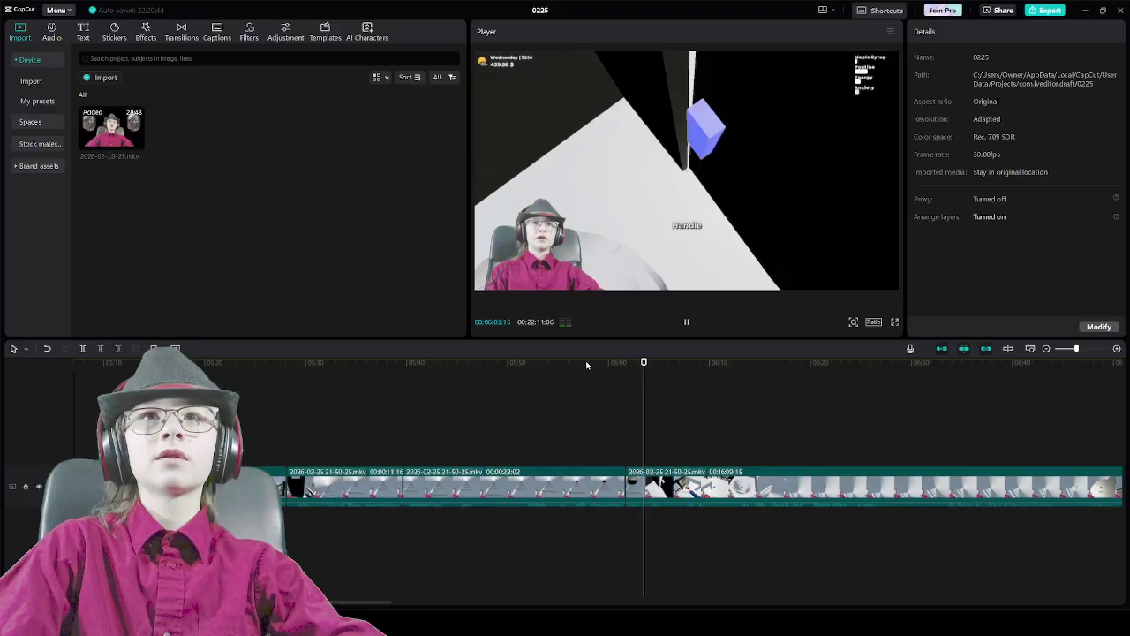
key("space")
left_click_drag(652, 433, 680, 429)
key("ctrl+b")
key("space")
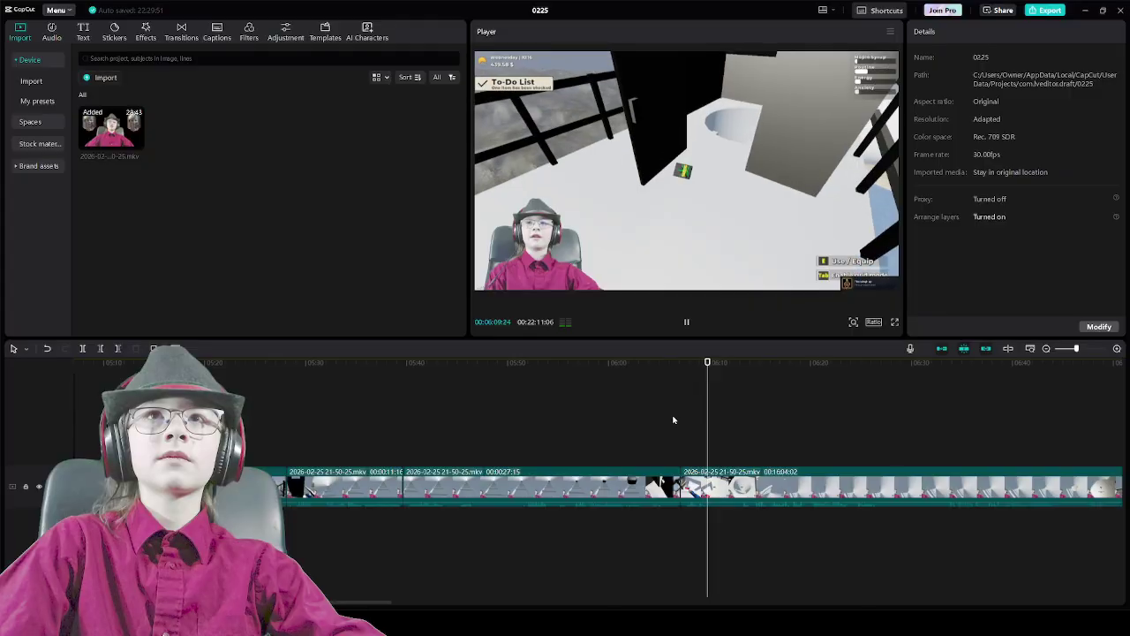
key("space")
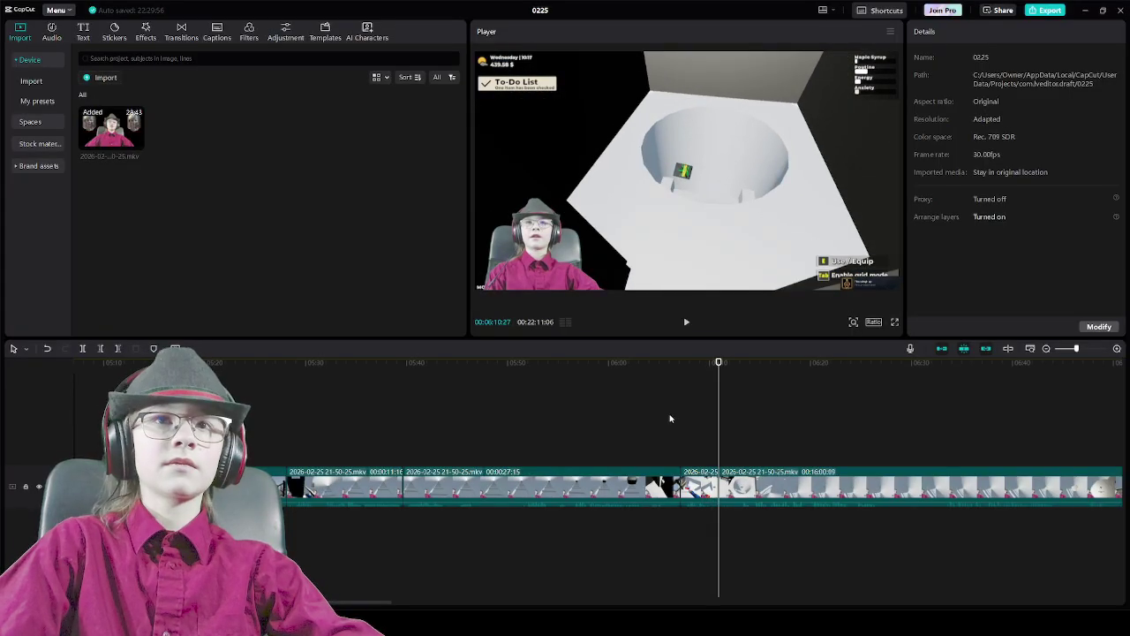
Delete the 27-second ladder-climbing clip and the long clip that ends at the 00:05:28 cut
left_click(539, 480)
key("Delete")
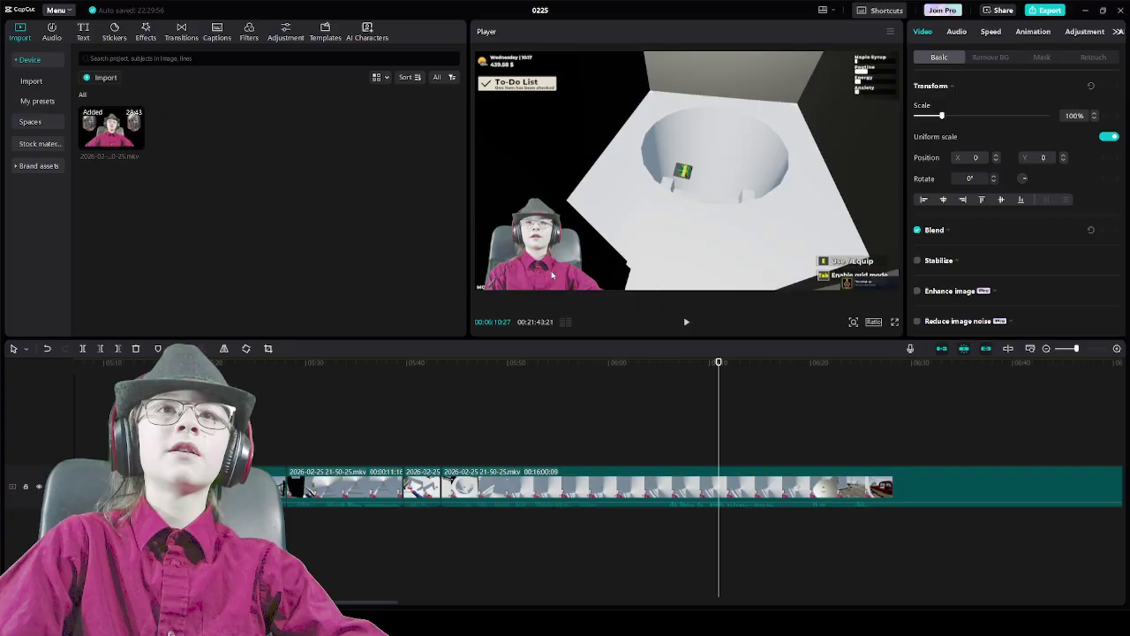
key("ctrl+z")
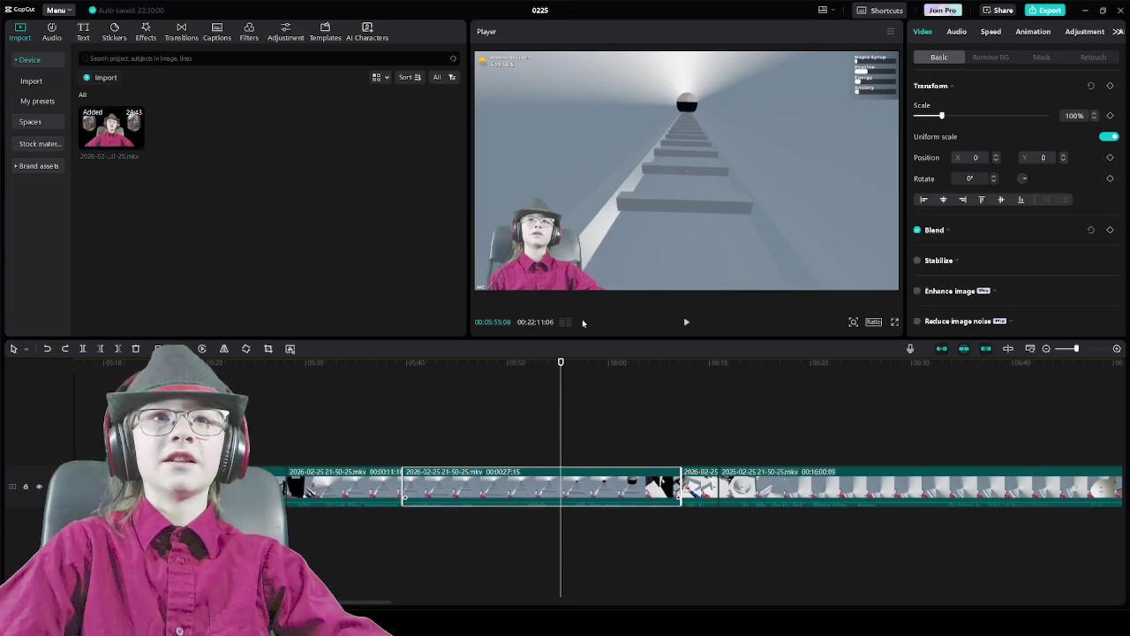
key("Delete")
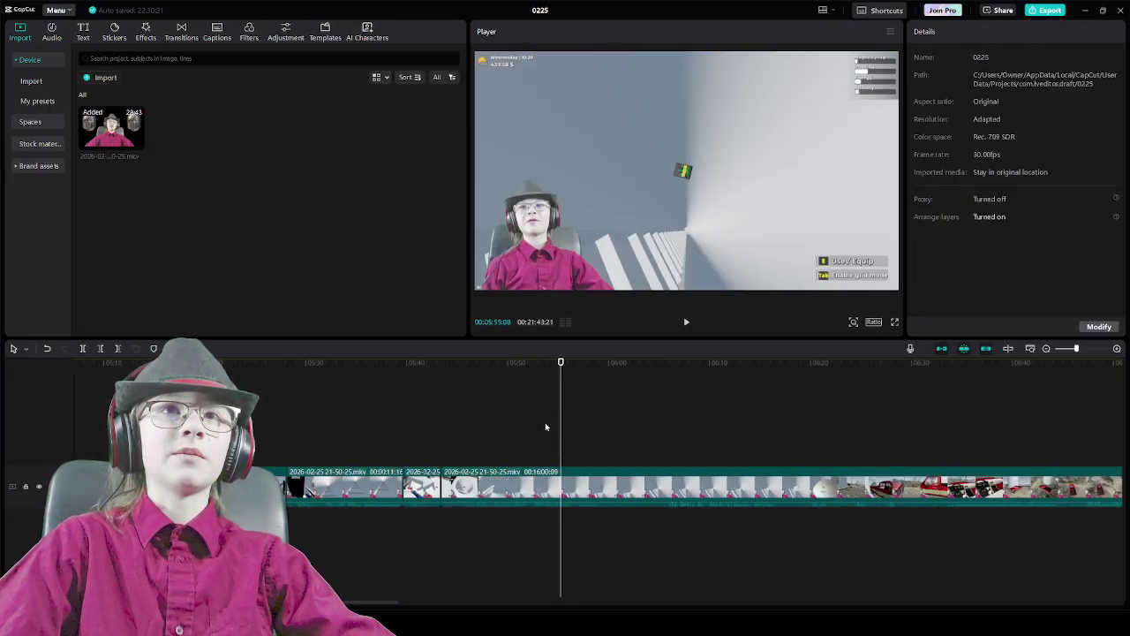
left_click(354, 486)
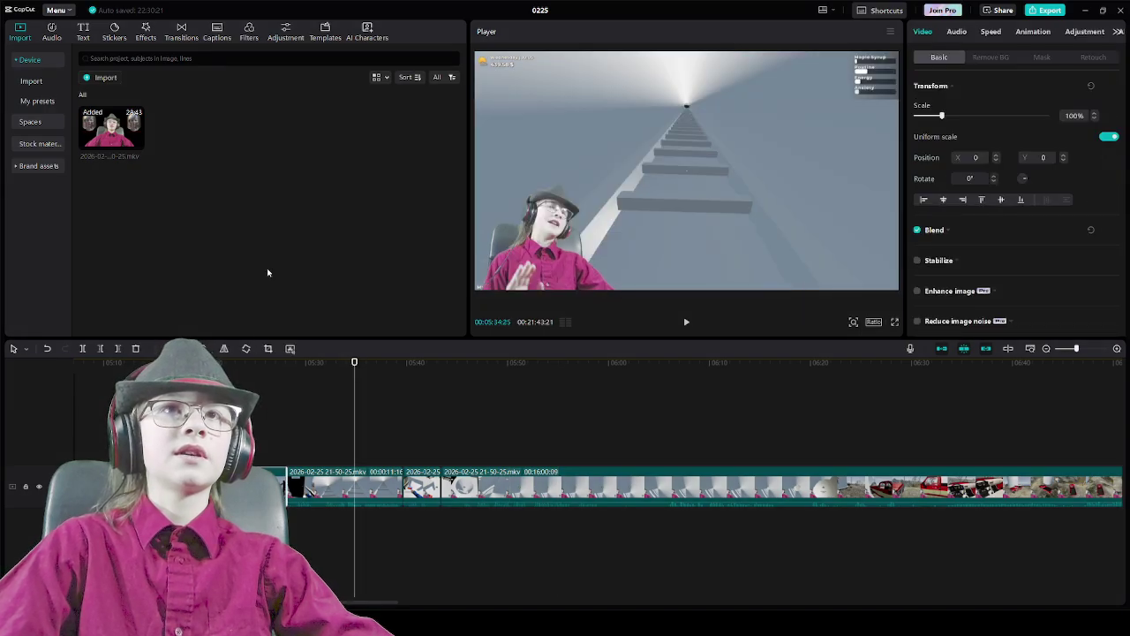
key("Delete")
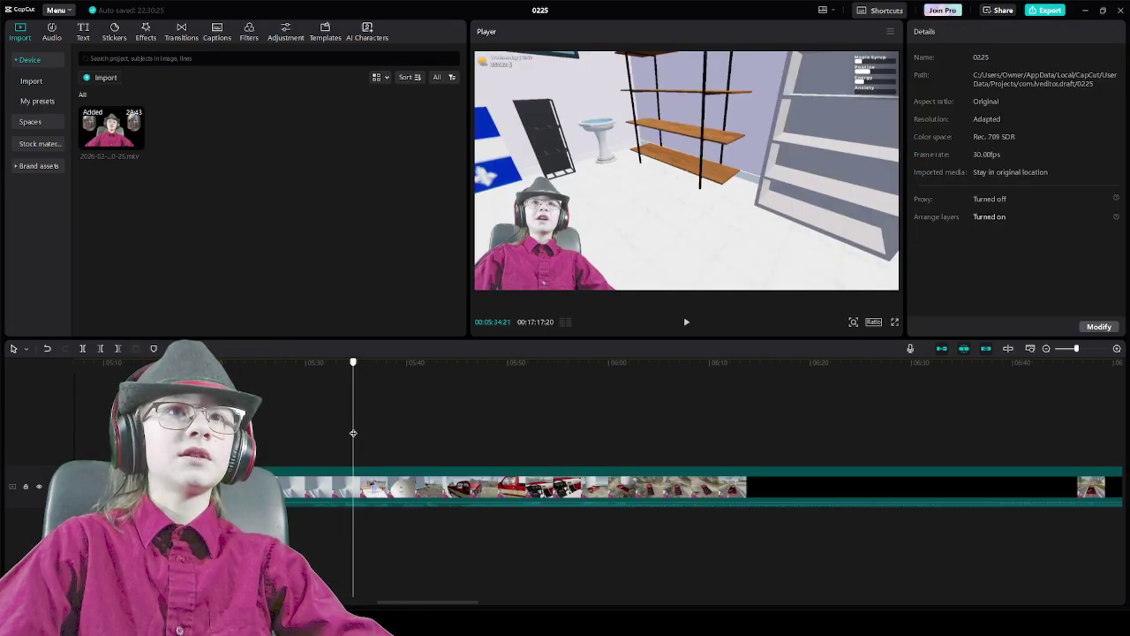
Split the clip at about 00:05:13 and at 00:05:26:23, around the decoration store scene
left_click(353, 433)
left_click(97, 420)
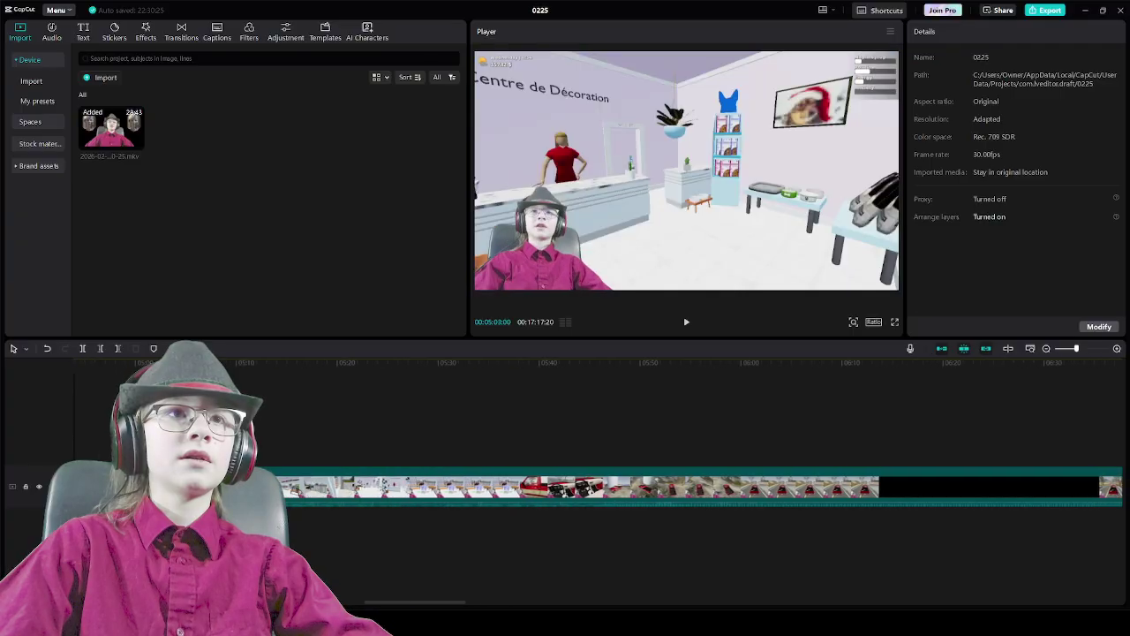
left_click_drag(199, 362, 275, 404)
key("space")
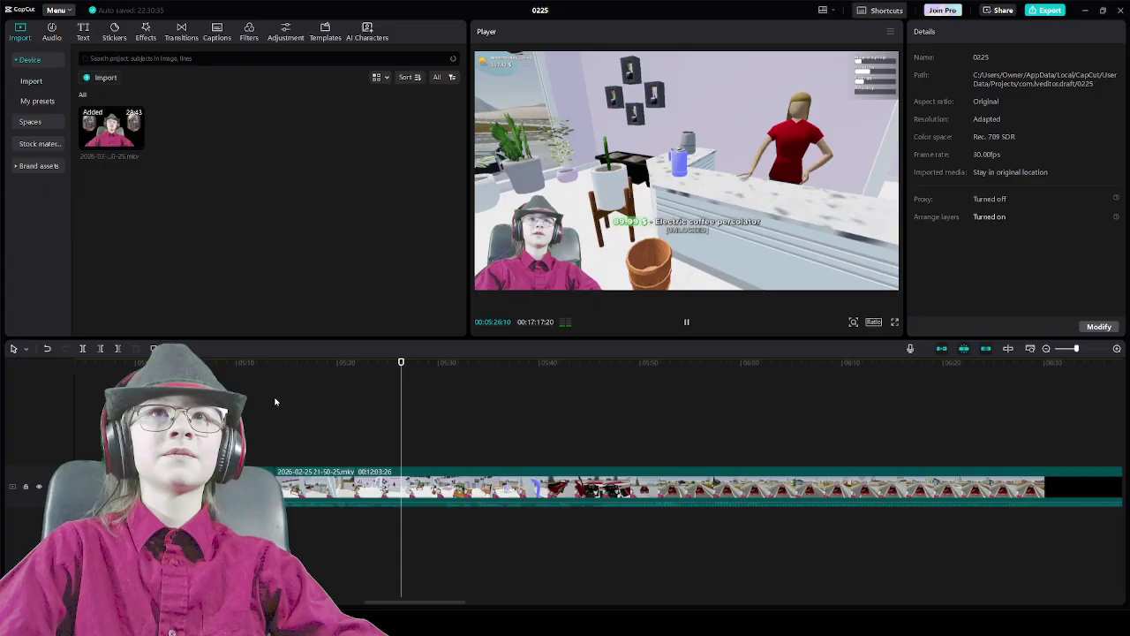
key("ctrl+b")
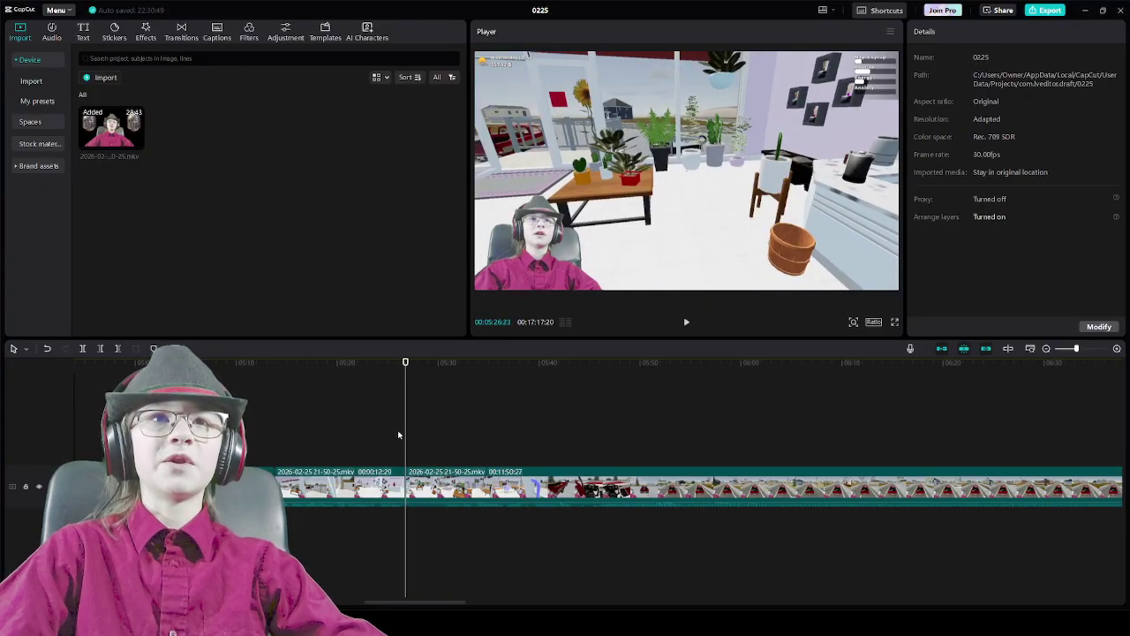
Review the footage before the 12-second decoration store clip and delete the long clip that ends at about 00:05:13
left_click(340, 486)
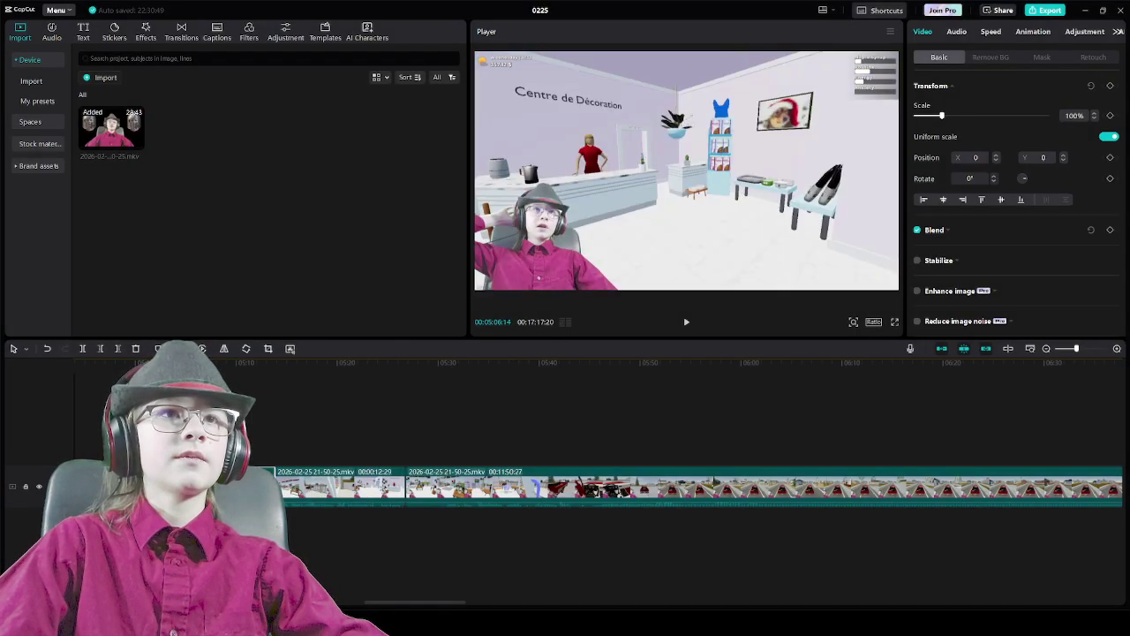
scroll(89, 429, "left", 5)
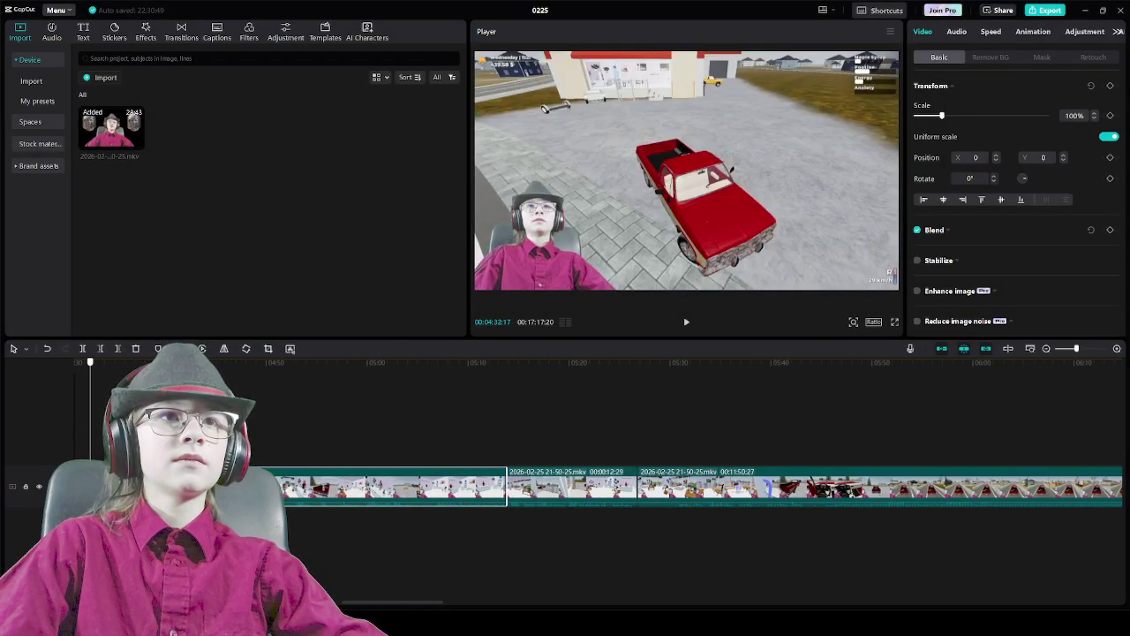
left_click(403, 410)
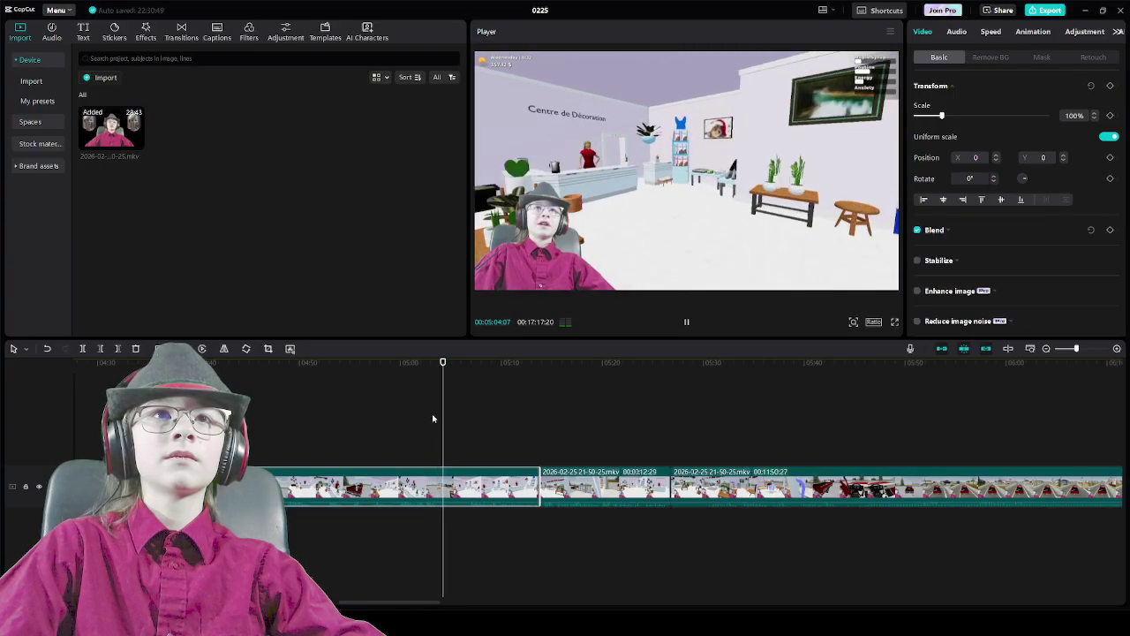
left_click(414, 415)
left_click(258, 412)
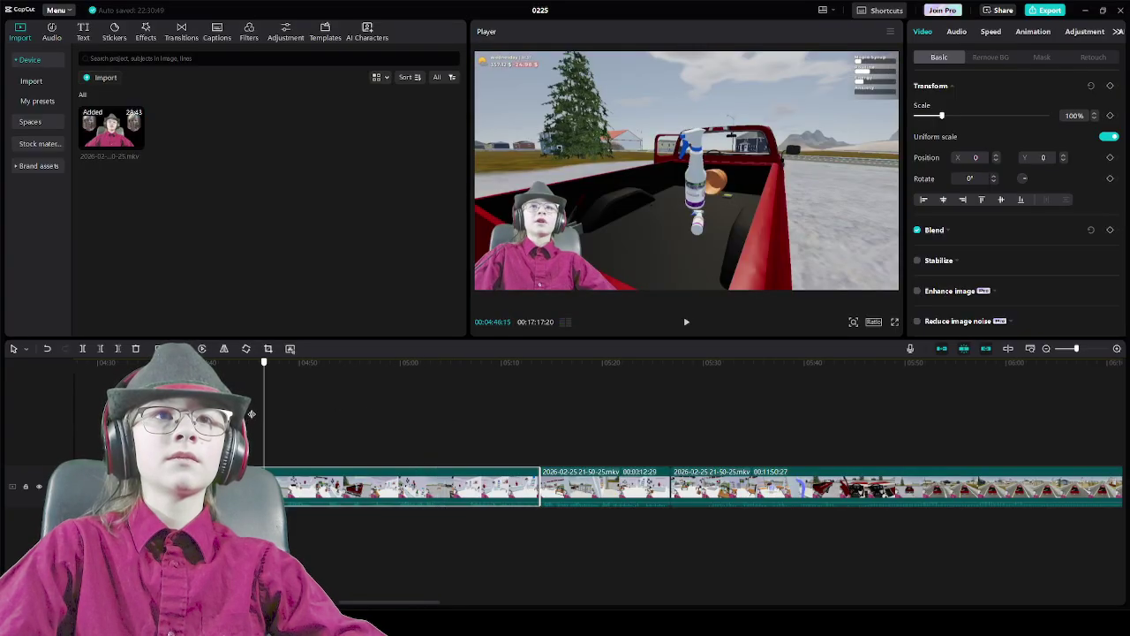
mouse_move(258, 413)
left_mouse_down()
mouse_move(608, 402)
mouse_move(484, 415)
mouse_move(1113, 421)
mouse_move(71, 415)
mouse_move(260, 415)
left_mouse_up()
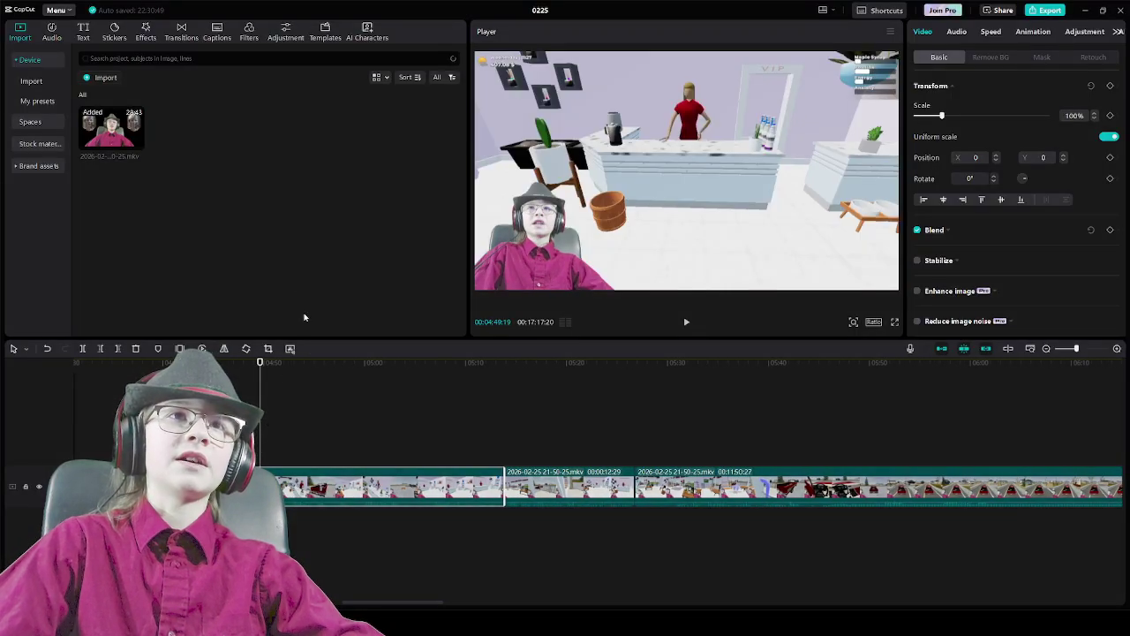
key("Delete")
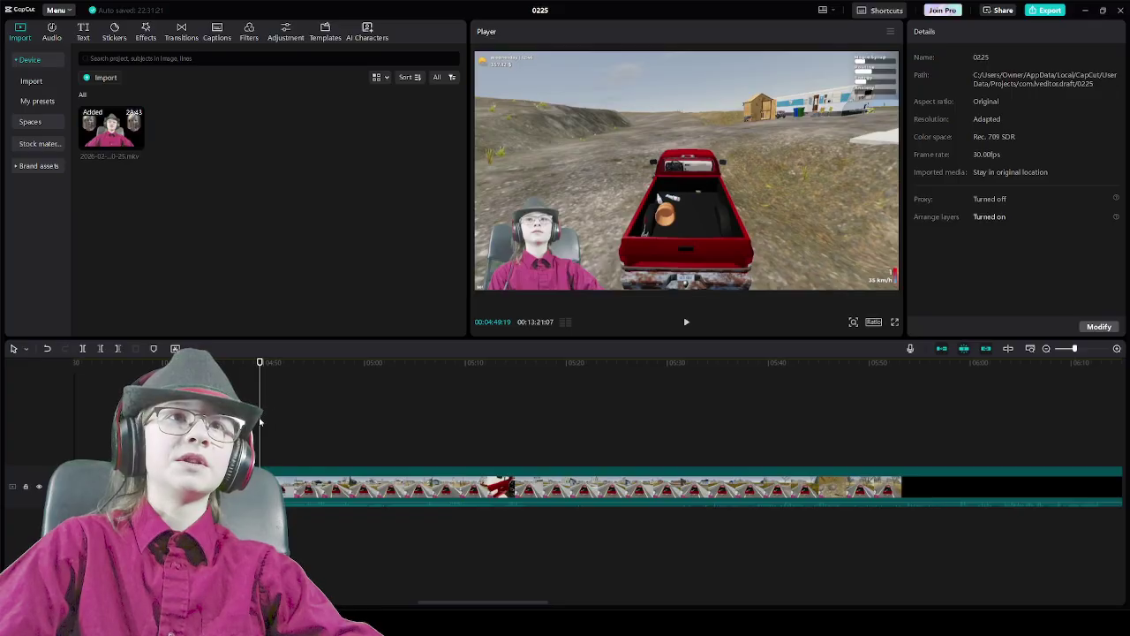
Scan past the red truck drive and split the clip at about 00:05:44, near the garden plots
left_click_drag(260, 419, 272, 419)
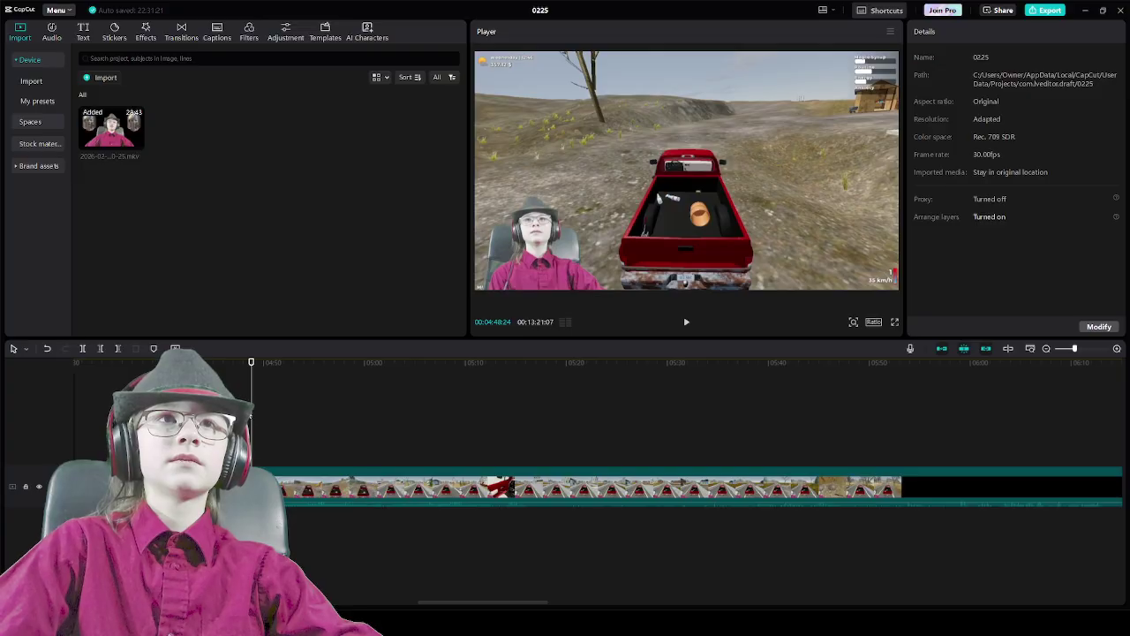
left_click_drag(251, 415, 813, 381)
key("space")
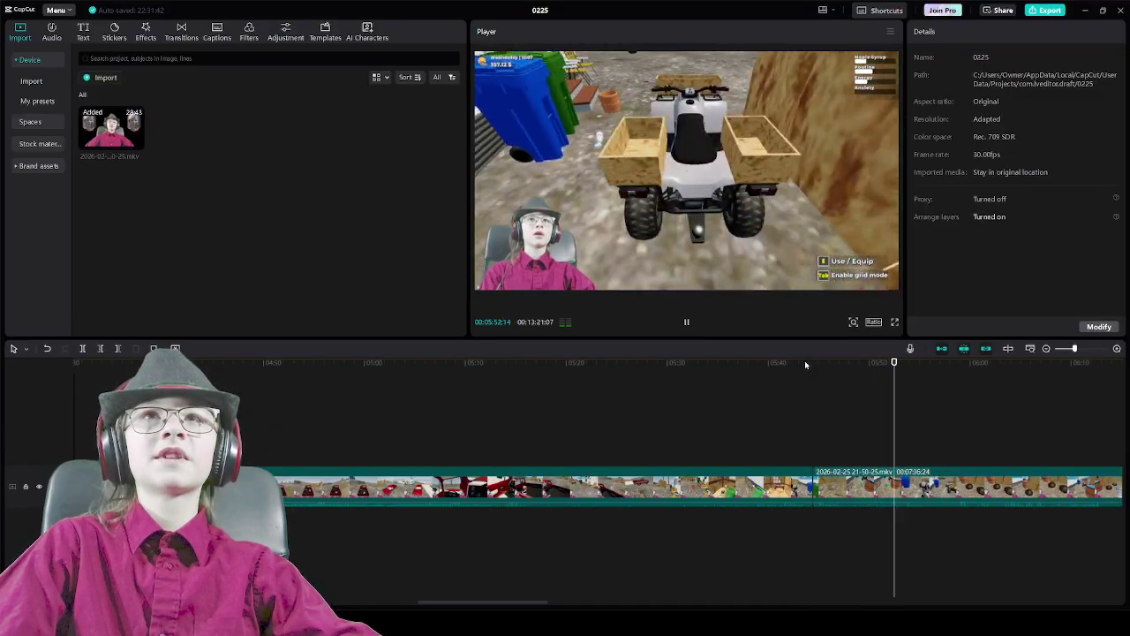
Review the watering can and quad bike shots after the 00:05:44 cut and split the clip at 00:05:51:15
key("space")
left_click_drag(907, 435, 887, 428)
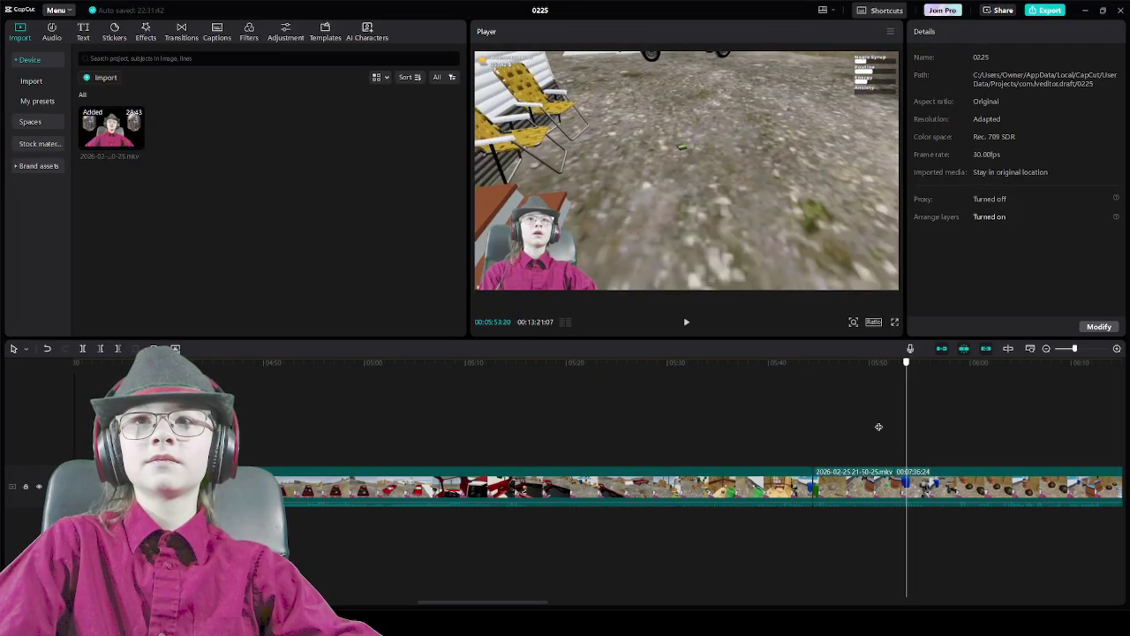
left_click_drag(816, 435, 813, 429)
key("space")
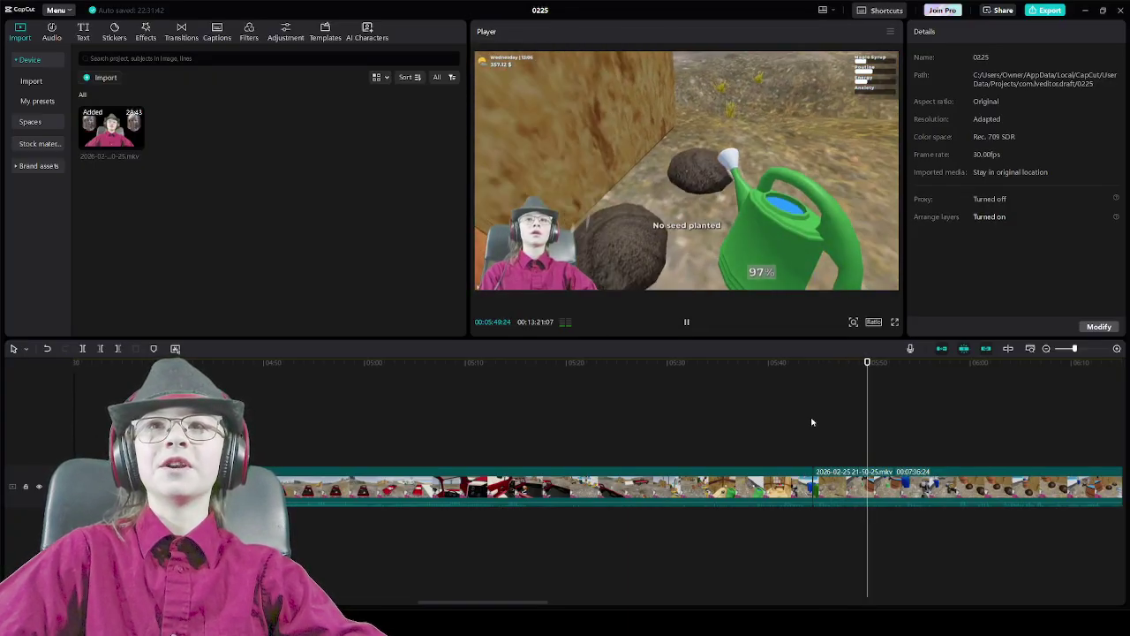
key("space")
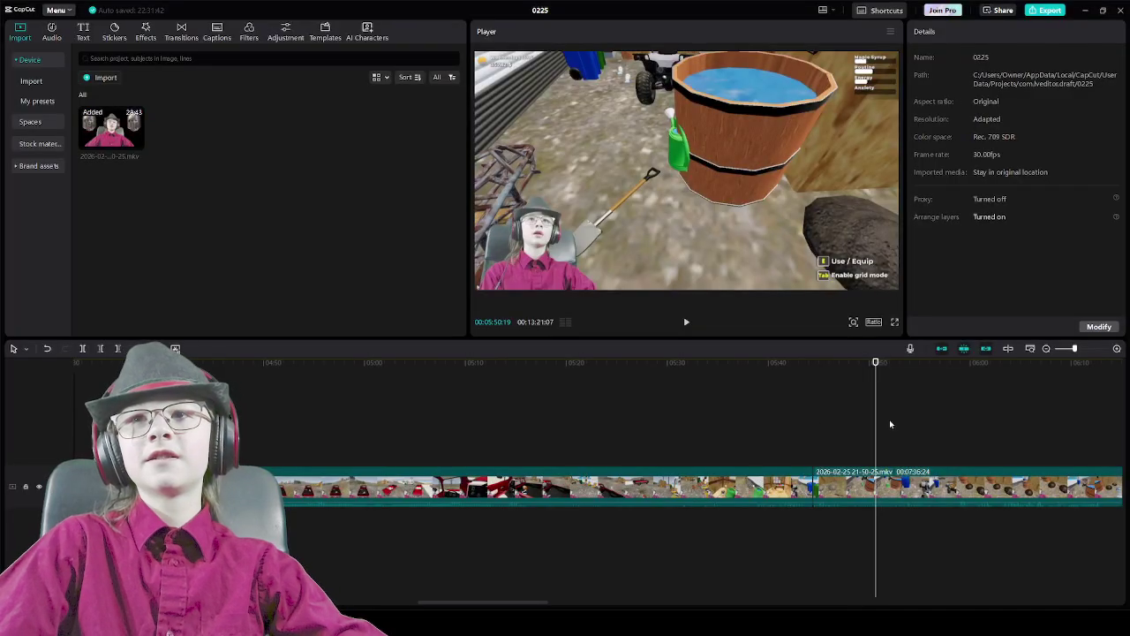
key("space")
key("space")
key("space")
key("space")
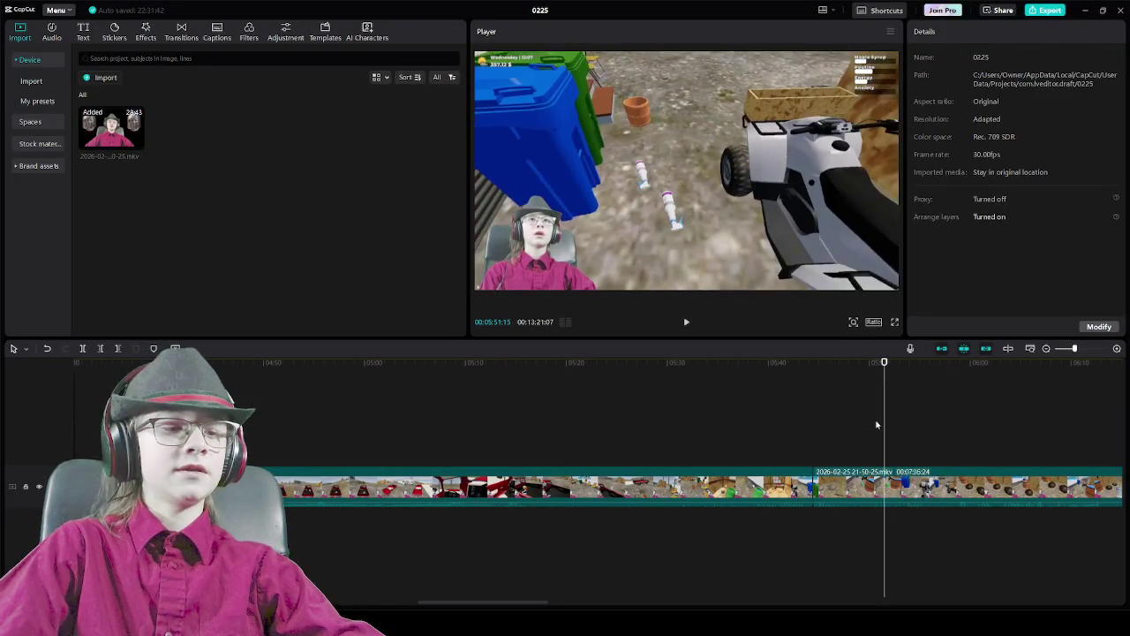
key("space")
Split the seed-planting footage at 00:05:56:00 and at 00:06:13:12
left_click(977, 429)
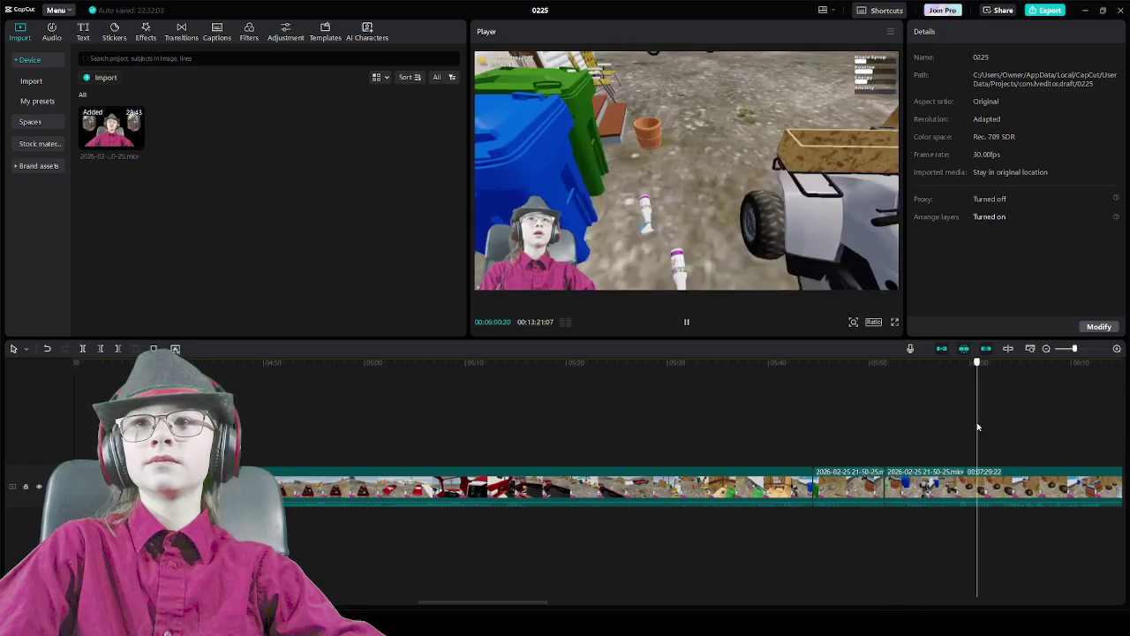
left_click_drag(978, 428, 930, 433)
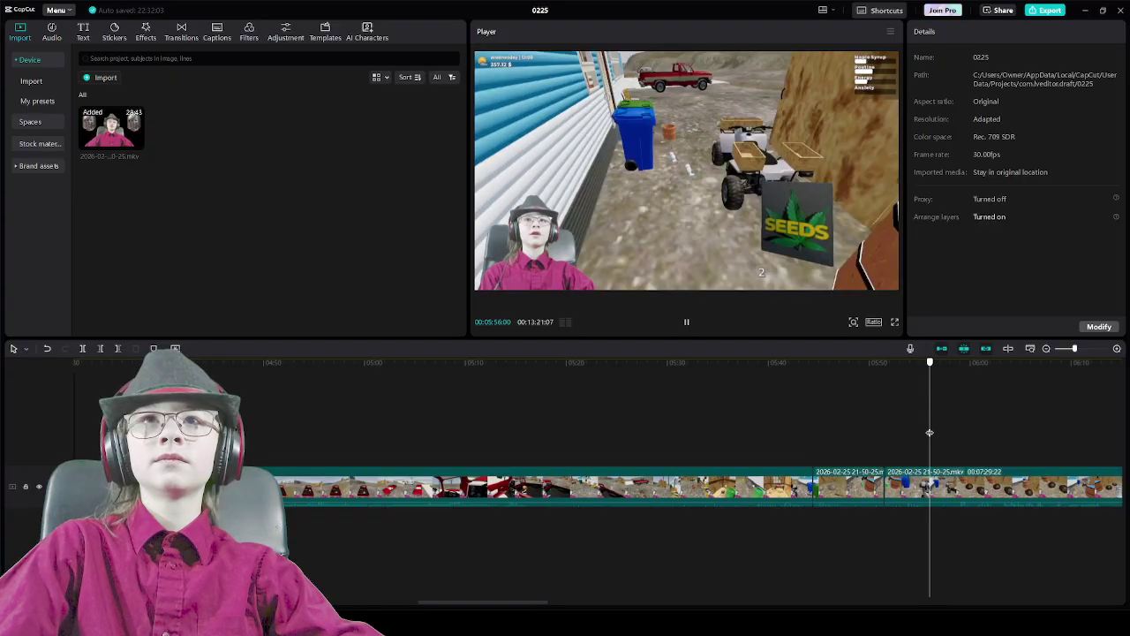
key("space")
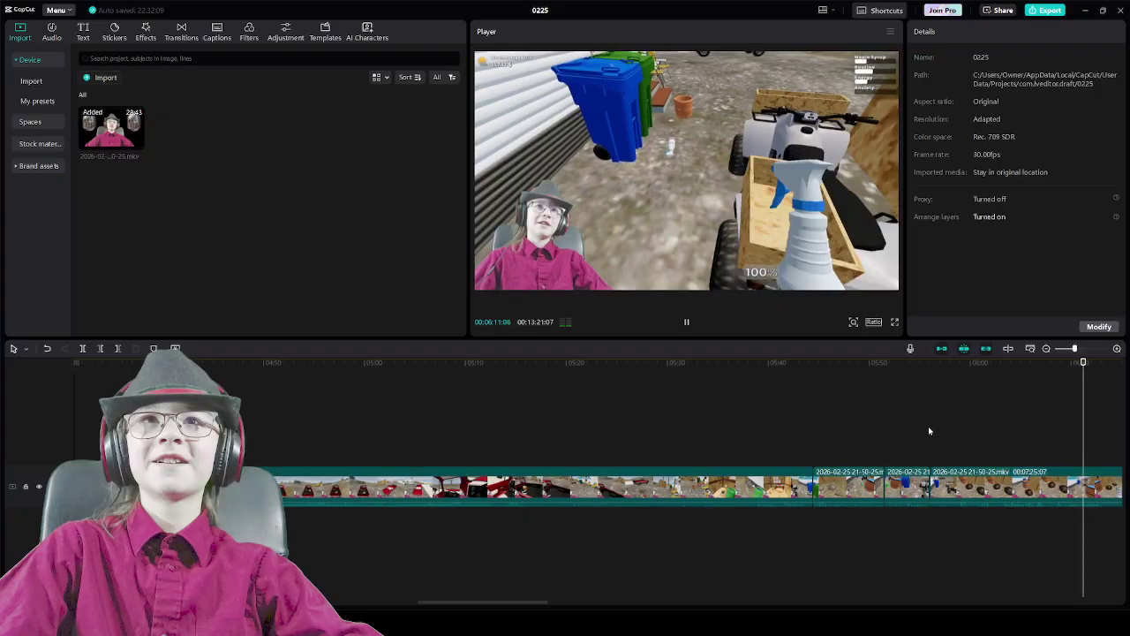
key("space")
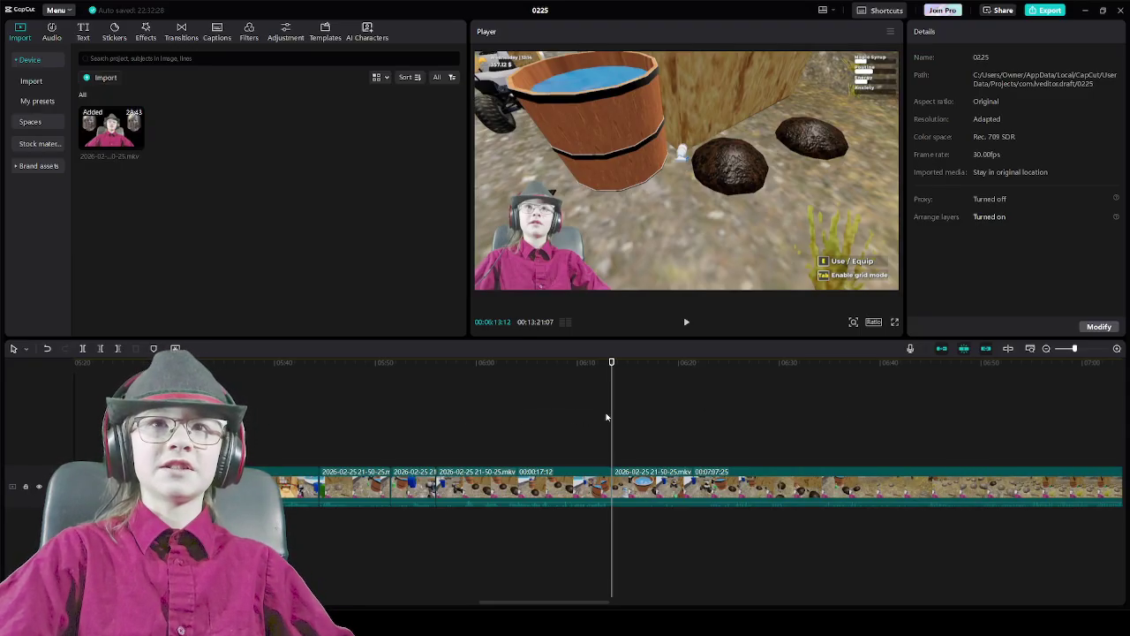
Replay from the 00:05:51:15 cut and delete the short clip between there and the 00:05:56:00 cut
left_click_drag(611, 419, 393, 447)
key("space")
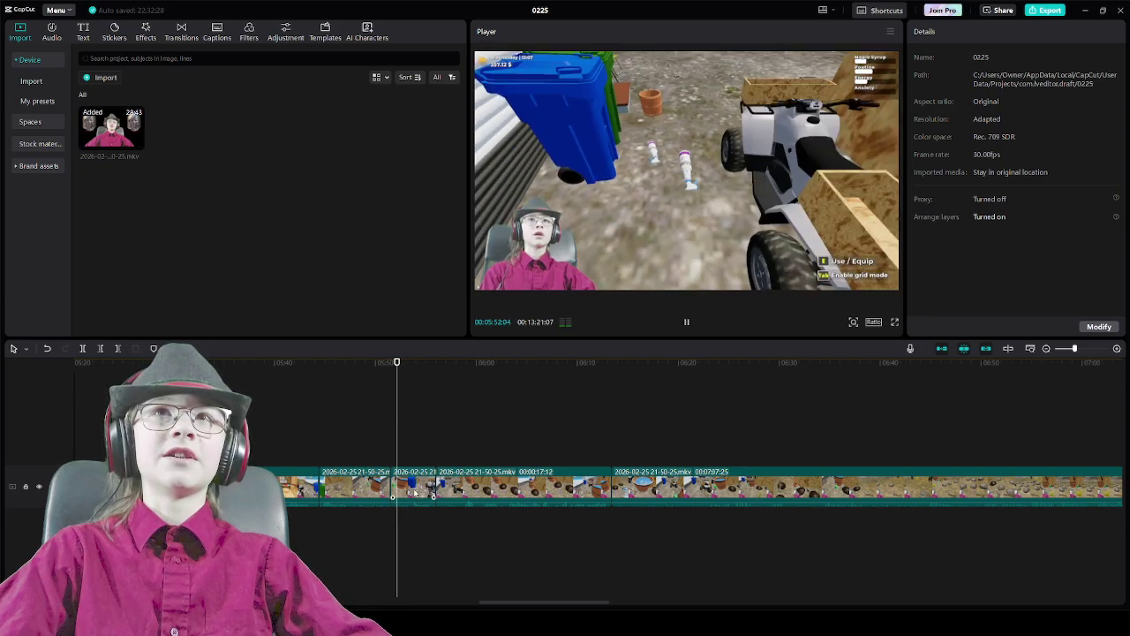
left_click(415, 490)
key("Delete")
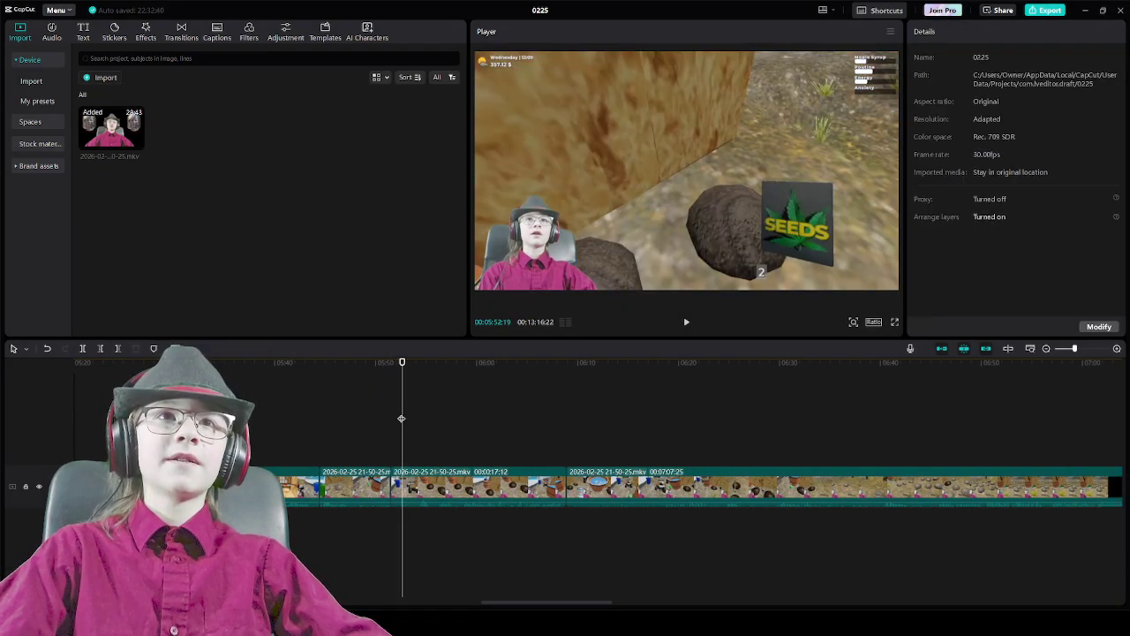
Delete the long clip that ends at the 00:05:44 cut, before the garden watering clip
left_click_drag(401, 419, 257, 418)
left_click(300, 487)
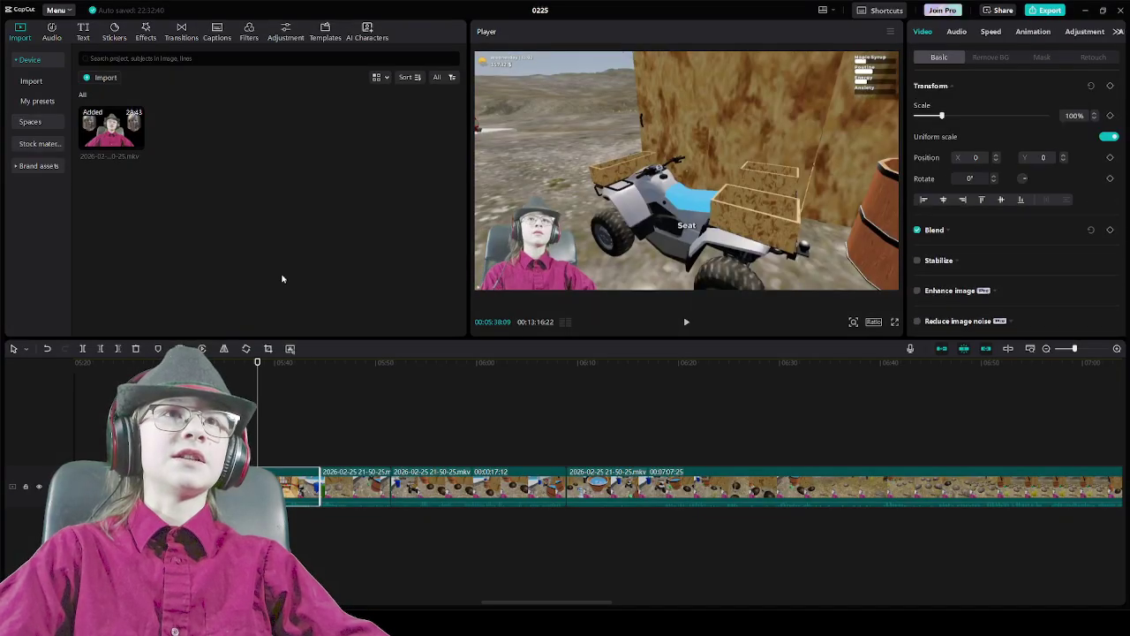
key("Delete")
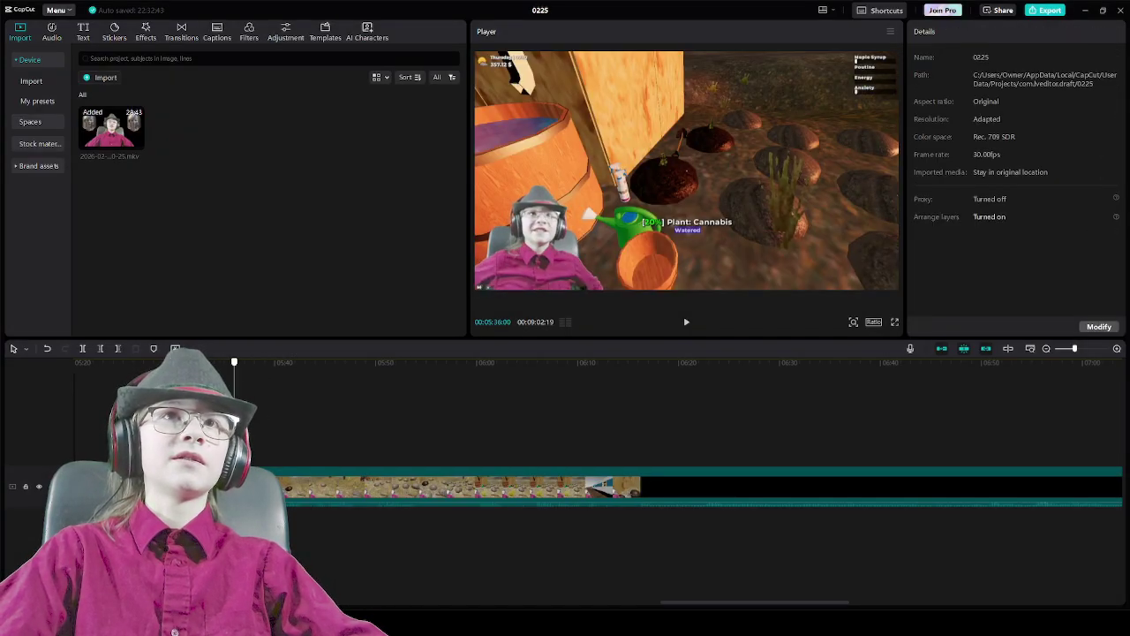
Go back through the timeline to the indoor footage at 00:04:51:04 and split the clip there
left_click_drag(234, 418, 485, 436)
left_click_drag(413, 438, 1104, 412)
left_click_drag(975, 415, 535, 417)
left_click_drag(410, 421, 277, 428)
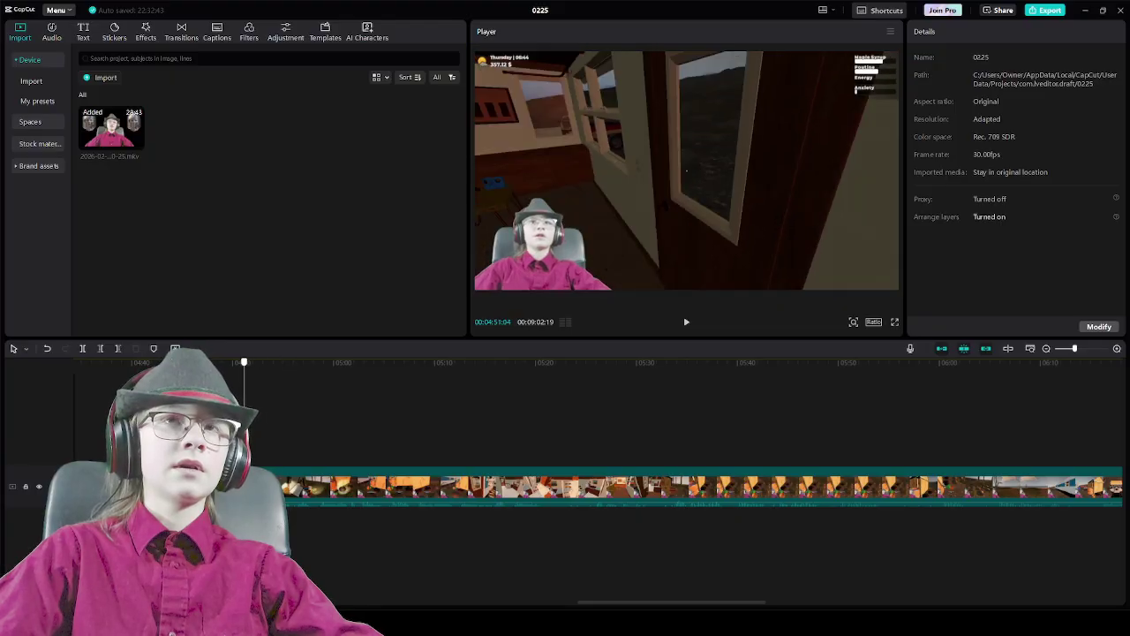
Play on from 00:04:51:04, split at 00:05:30:26 beside the quad bike, and delete the long clip ending at the 00:04:51:04 cut
key("space")
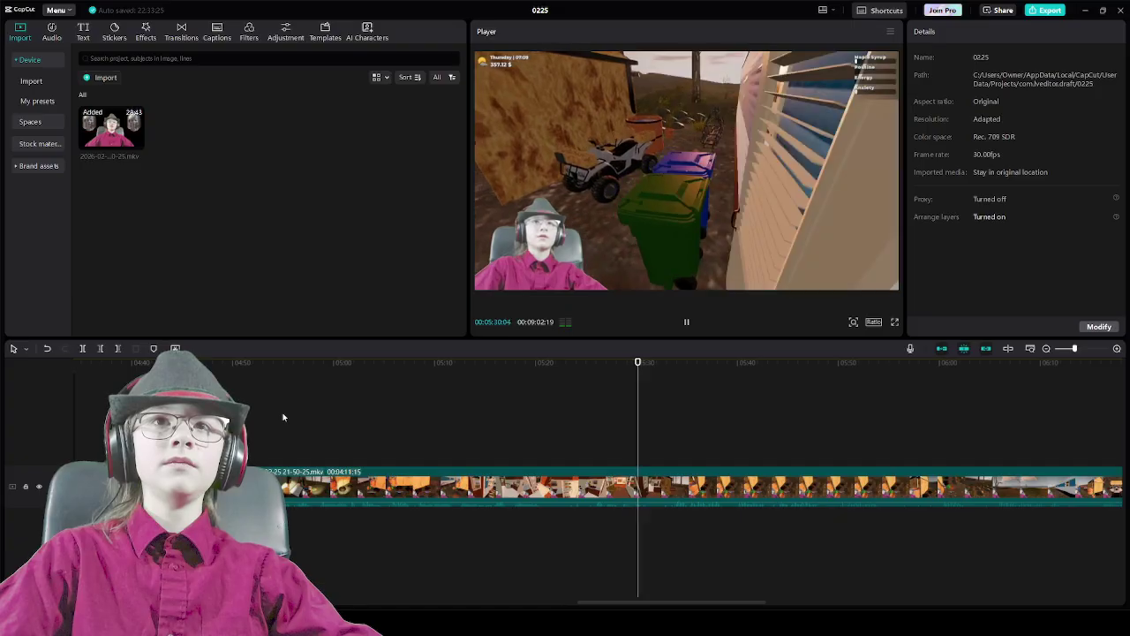
key("space")
key("ctrl+b")
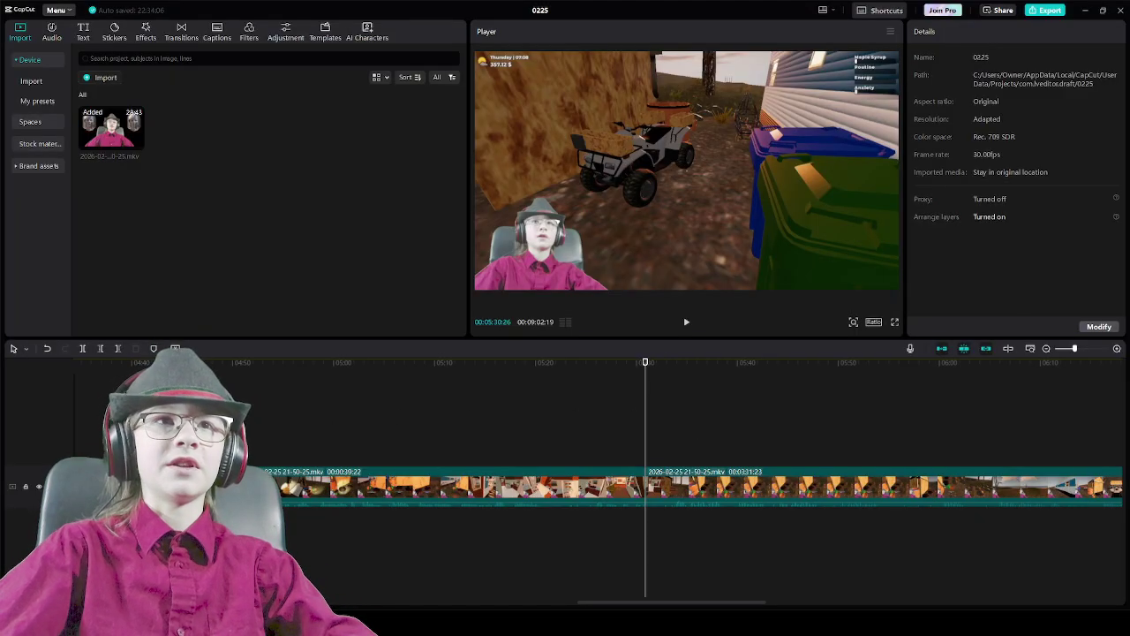
left_click(205, 486)
key("Delete")
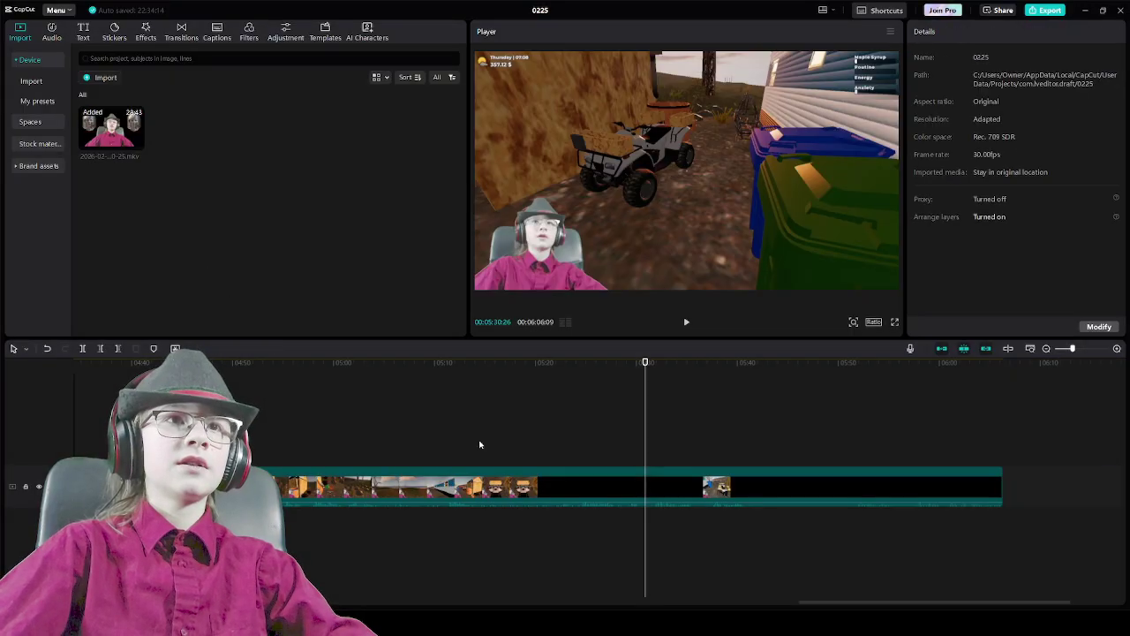
Review the closing webcam footage, split it at 00:05:57:10, and delete the long clip just before that cut
left_click_drag(646, 436, 902, 418)
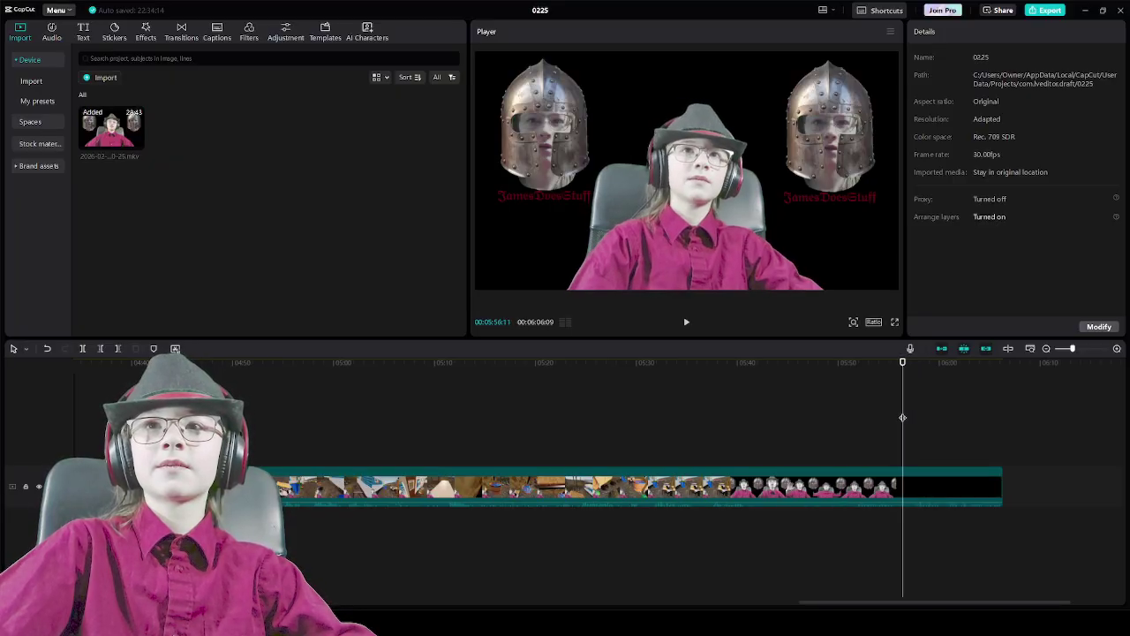
key("space")
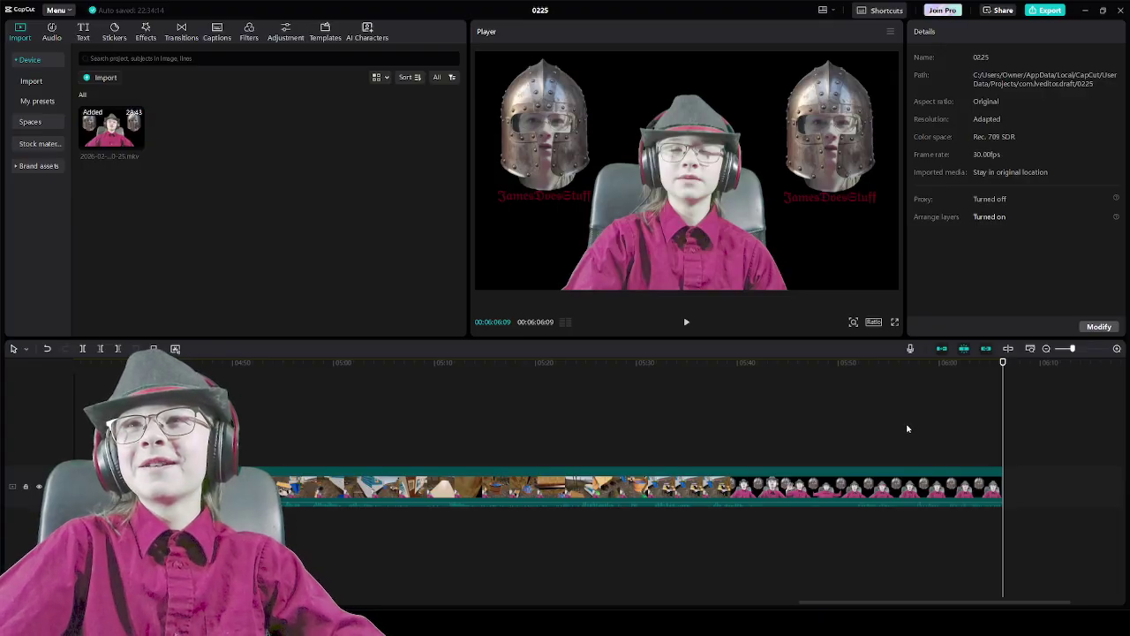
left_click(910, 430)
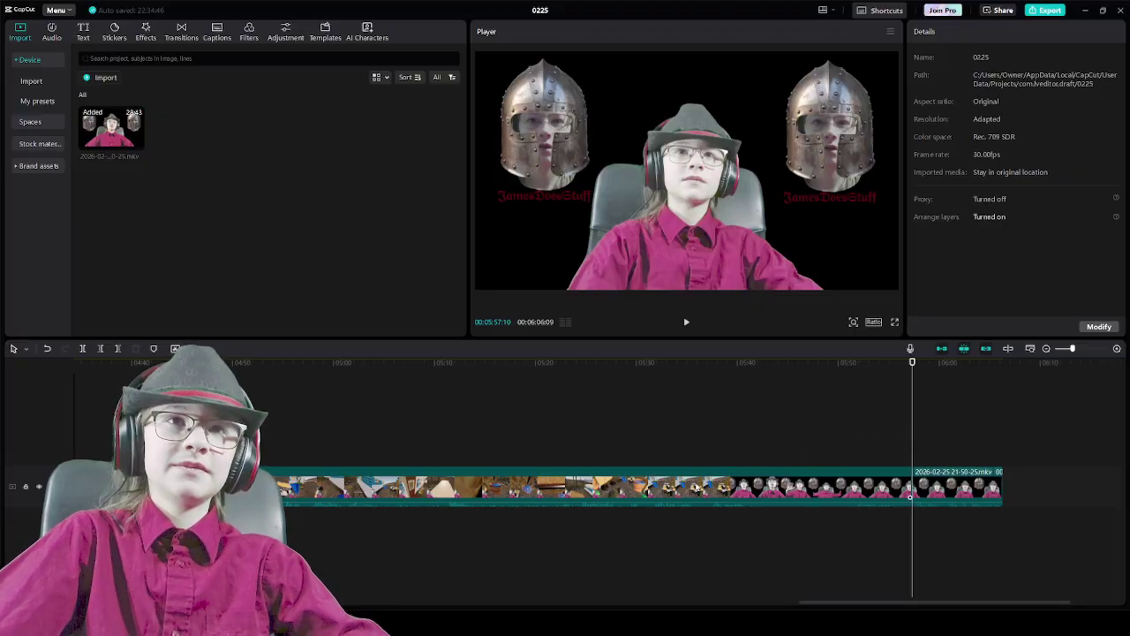
left_click(694, 489)
key("Delete")
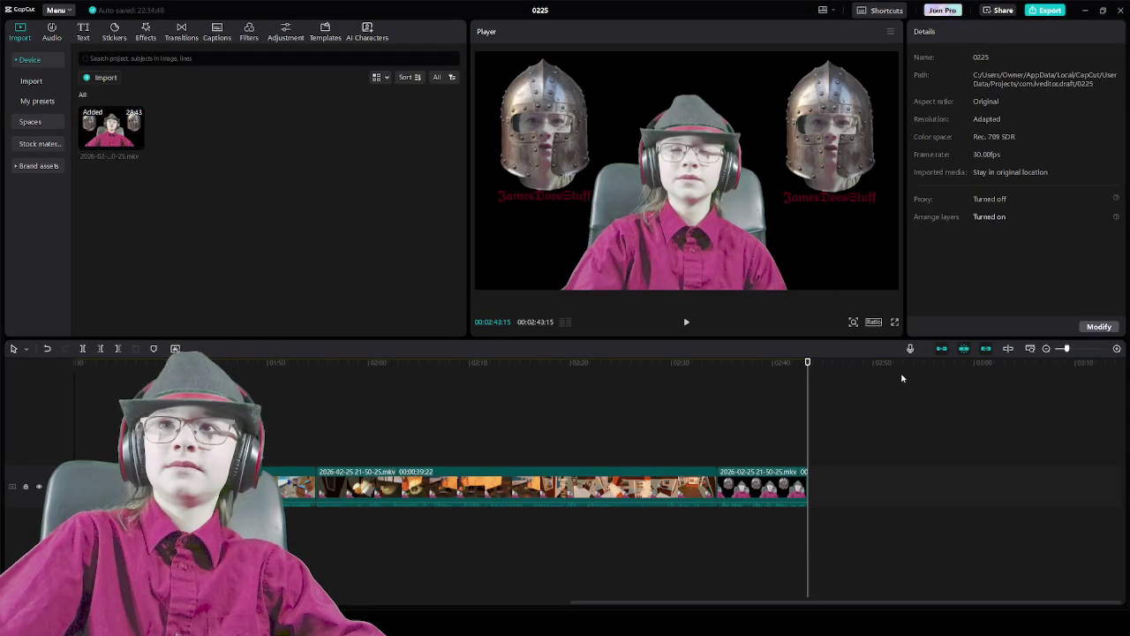
Play the edited sequence from the beginning through the to-do board shots at about 36 seconds
left_click(792, 401)
left_click_drag(554, 398, 257, 406)
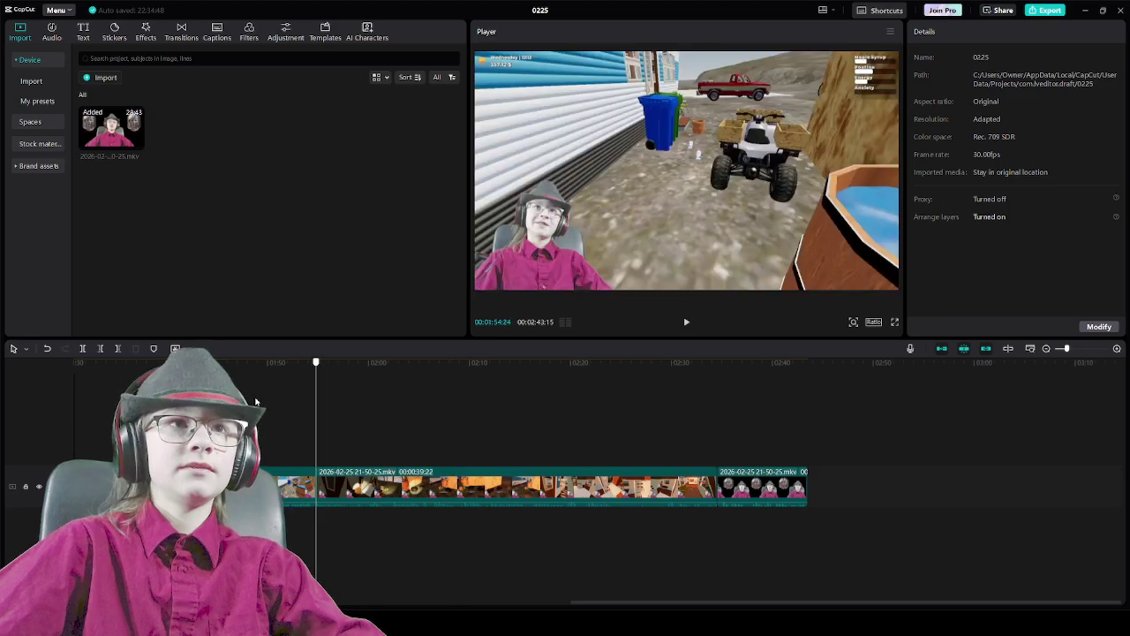
scroll(265, 411, "down", 3)
scroll(277, 414, "down", 1)
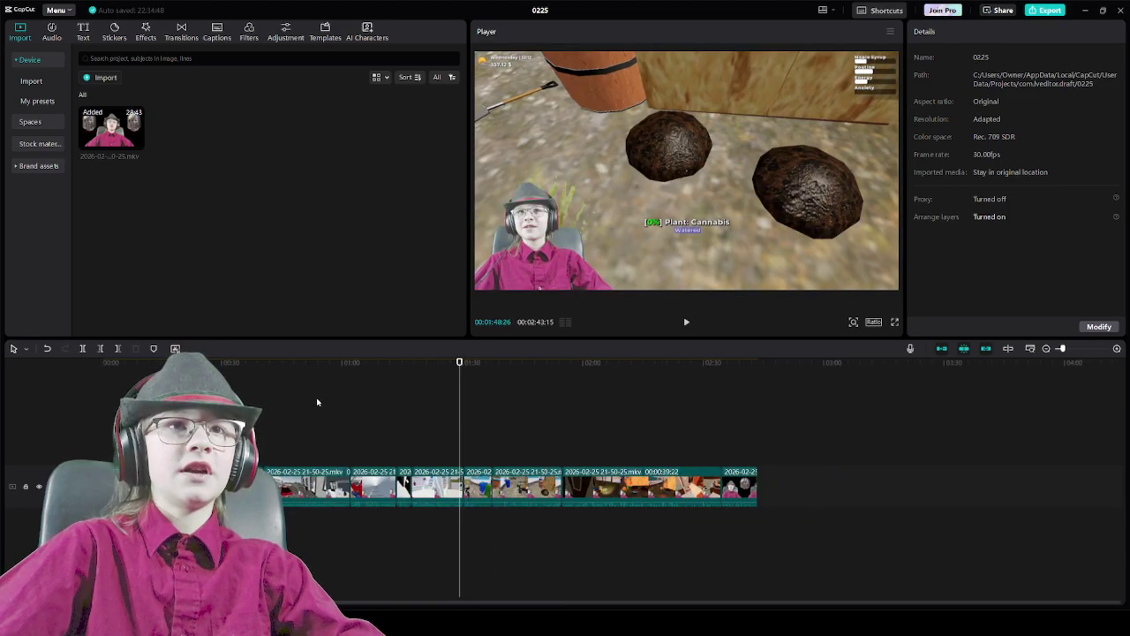
left_click(461, 429)
left_click_drag(311, 415, 20, 412)
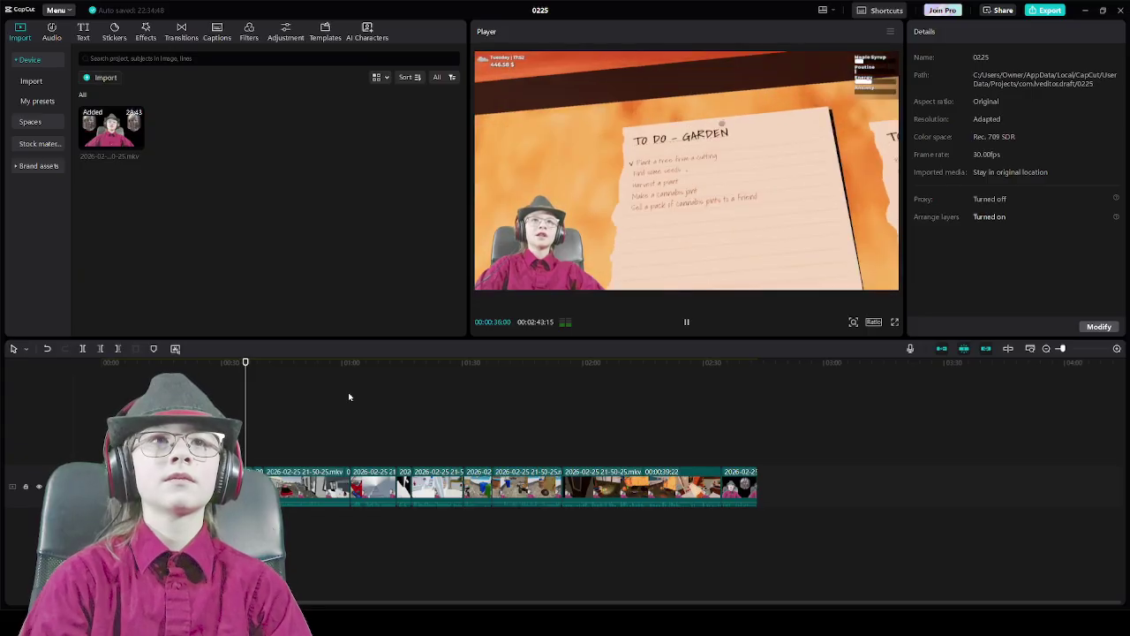
key("space")
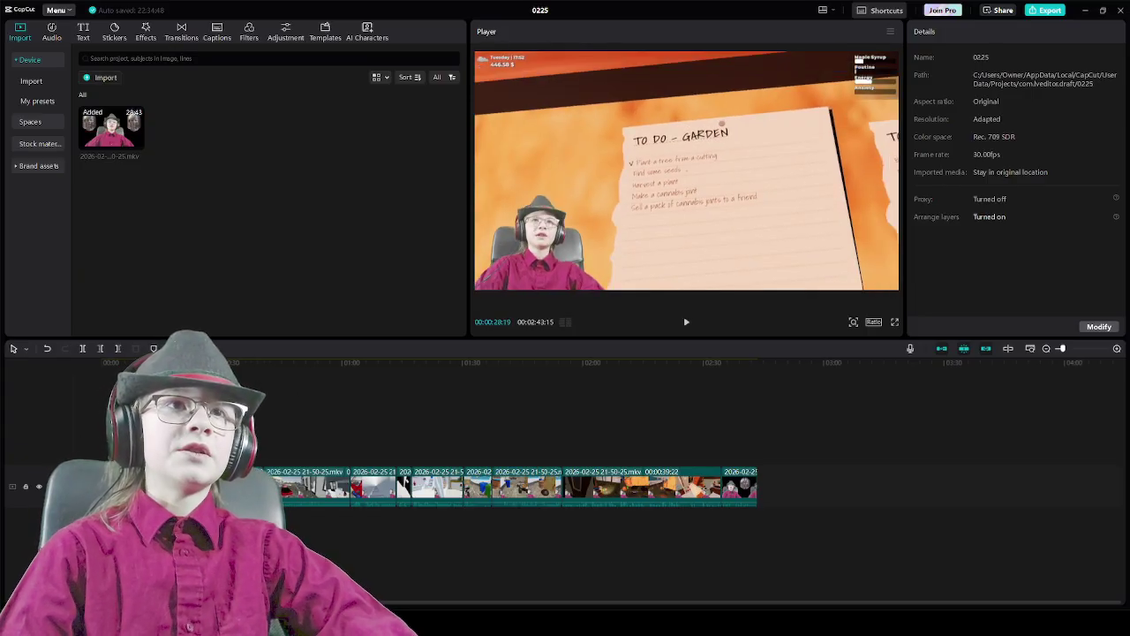
Split the to-do board footage at 00:00:33:08 and 00:00:35:03 and delete the short piece between the two cuts
left_click(217, 426)
key("space")
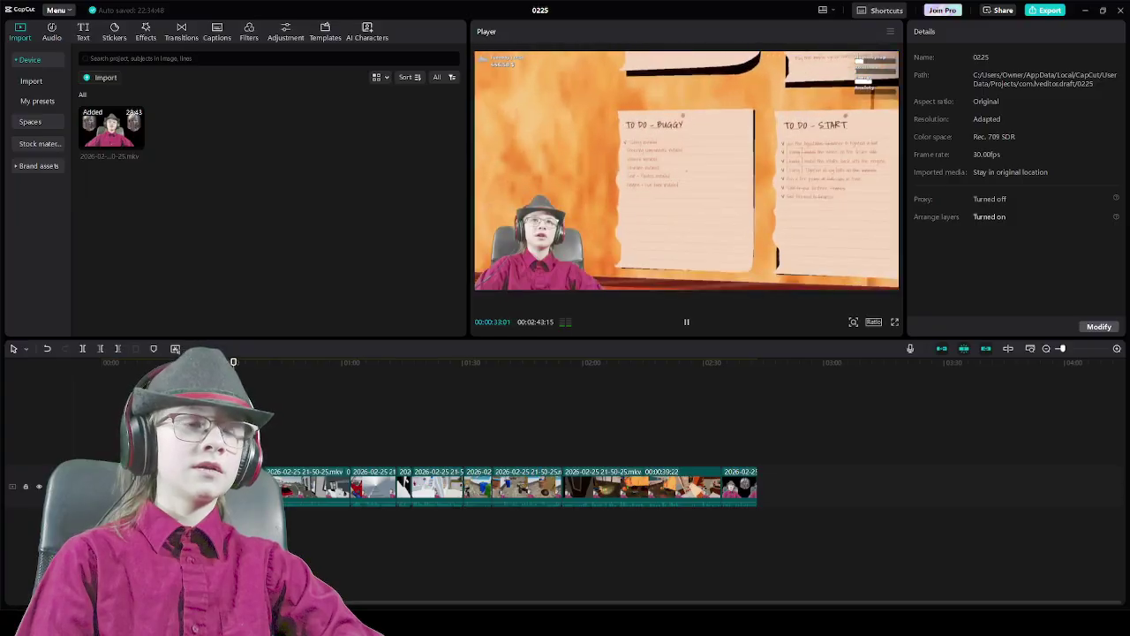
key("space")
scroll(324, 404, "up", 5)
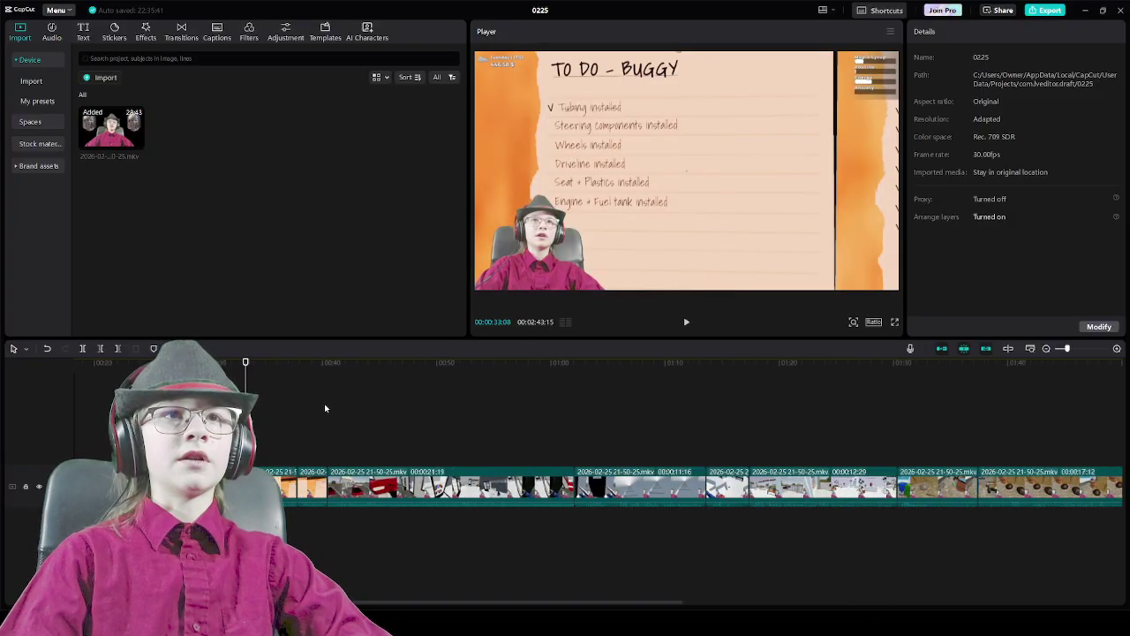
key("space")
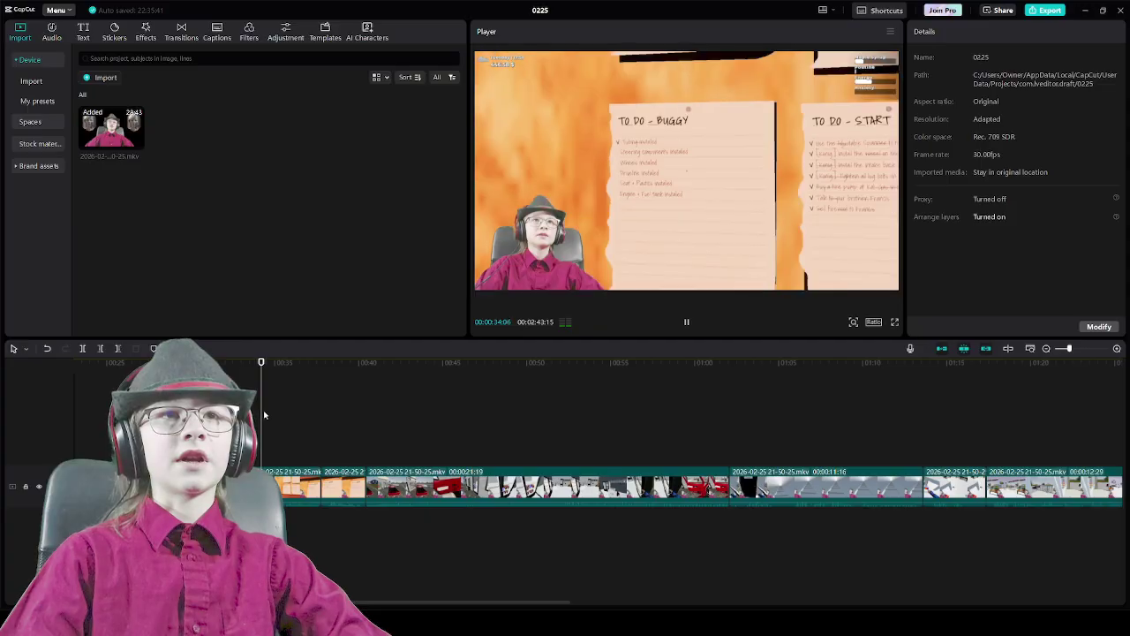
key("space")
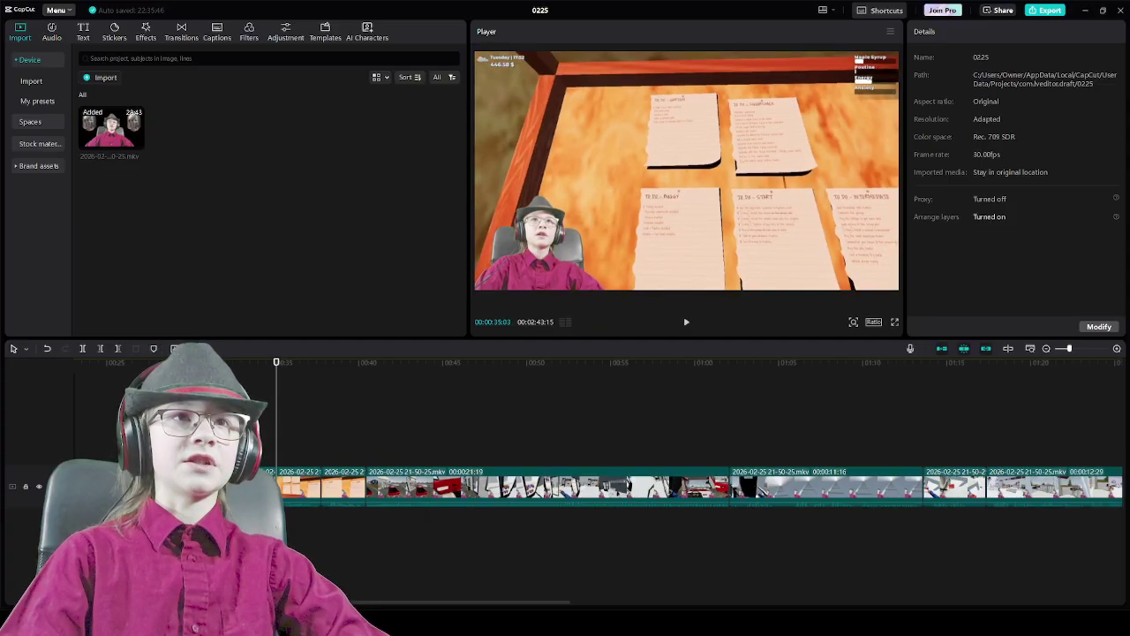
left_click(291, 484)
key("Delete")
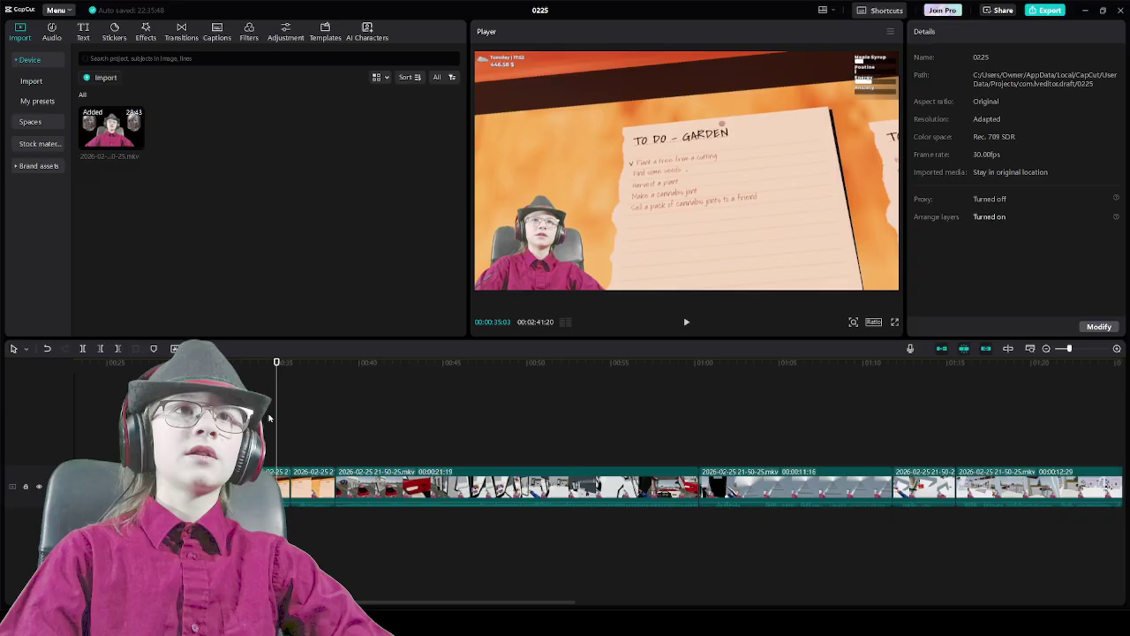
Play the edited sequence from 00:00:35:03 through the garage clips to the garden footage to check the cuts
key("space")
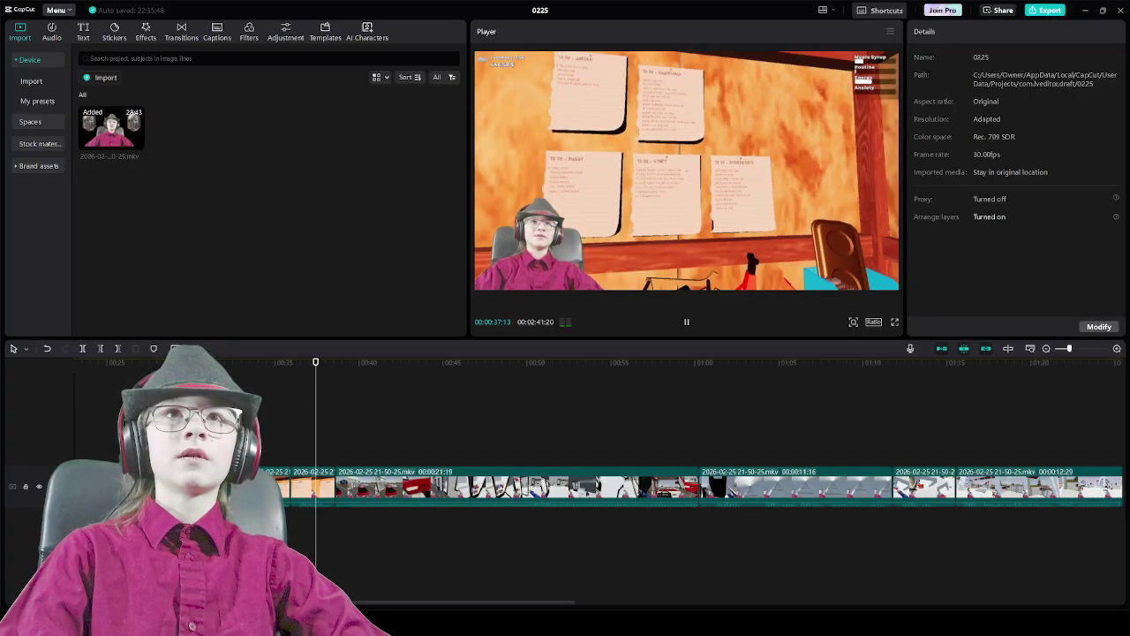
key("space")
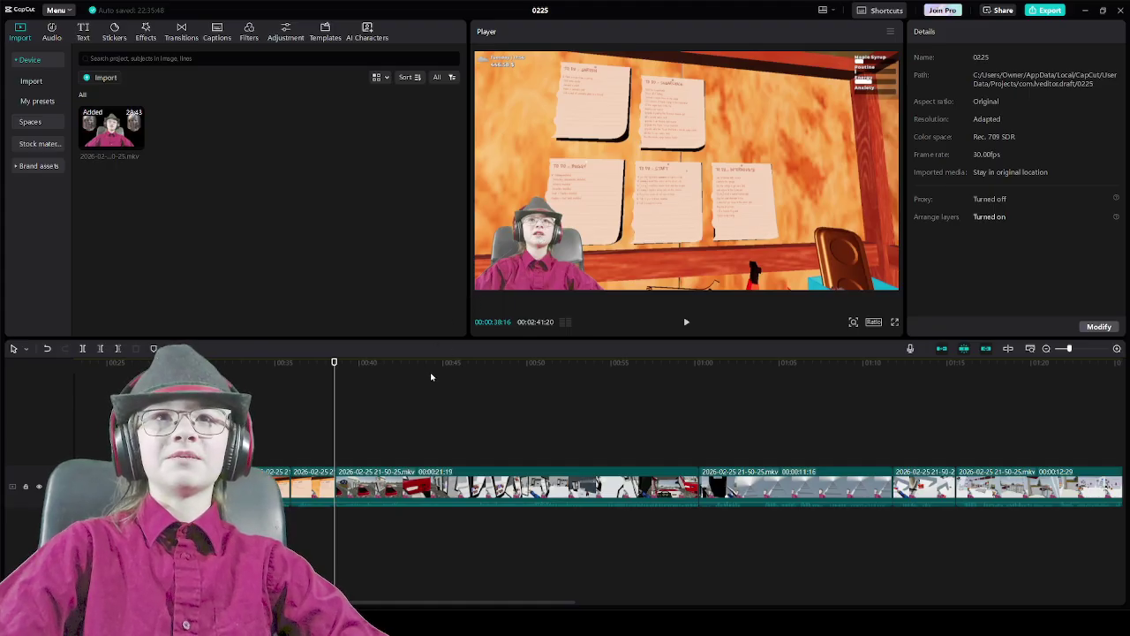
scroll(484, 481, "up", 2)
scroll(484, 481, "down", 1)
key("space")
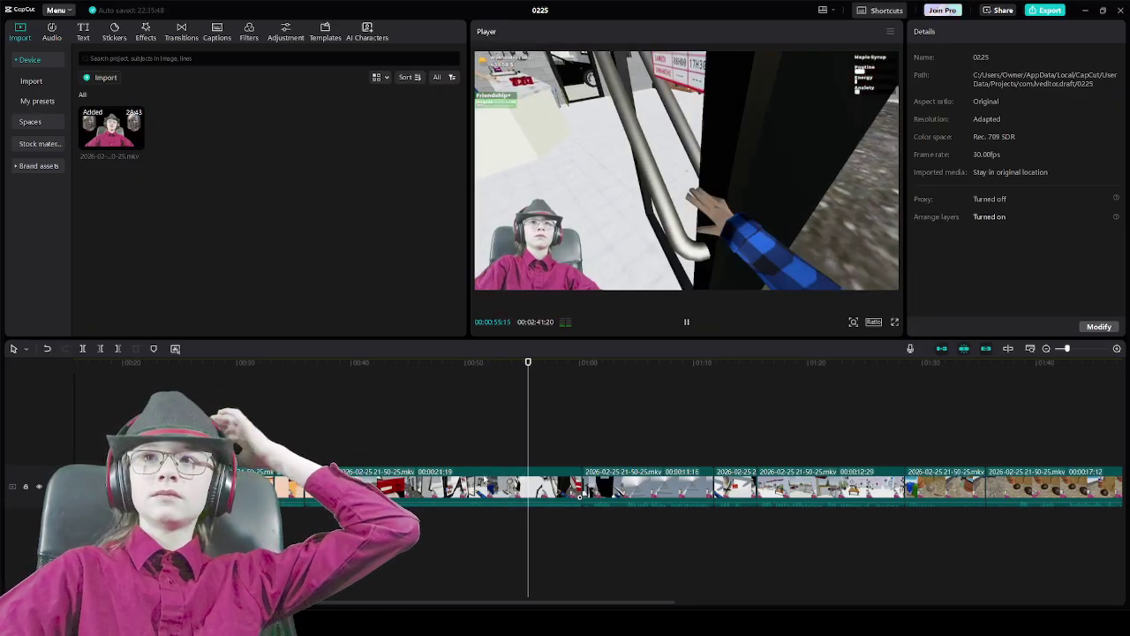
scroll(557, 553, "down", 2)
scroll(558, 553, "down", 3)
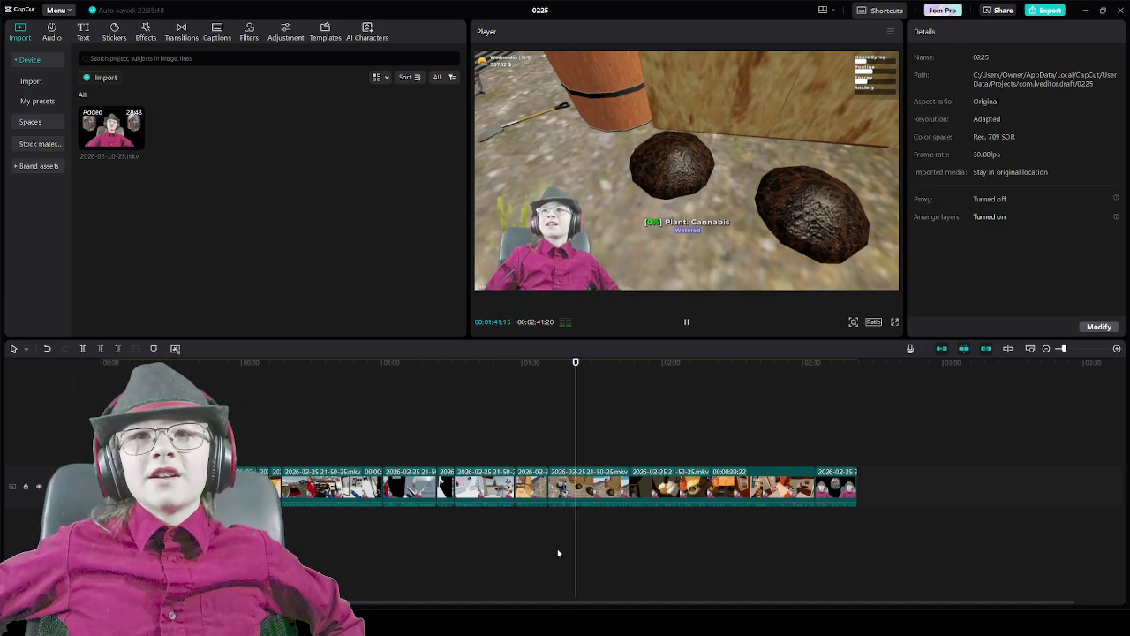
Audition the Classical track Four Seasons "Winter" 3rd Movement / Vivaldi and add it at the start of the timeline
left_click_drag(583, 438, 101, 415)
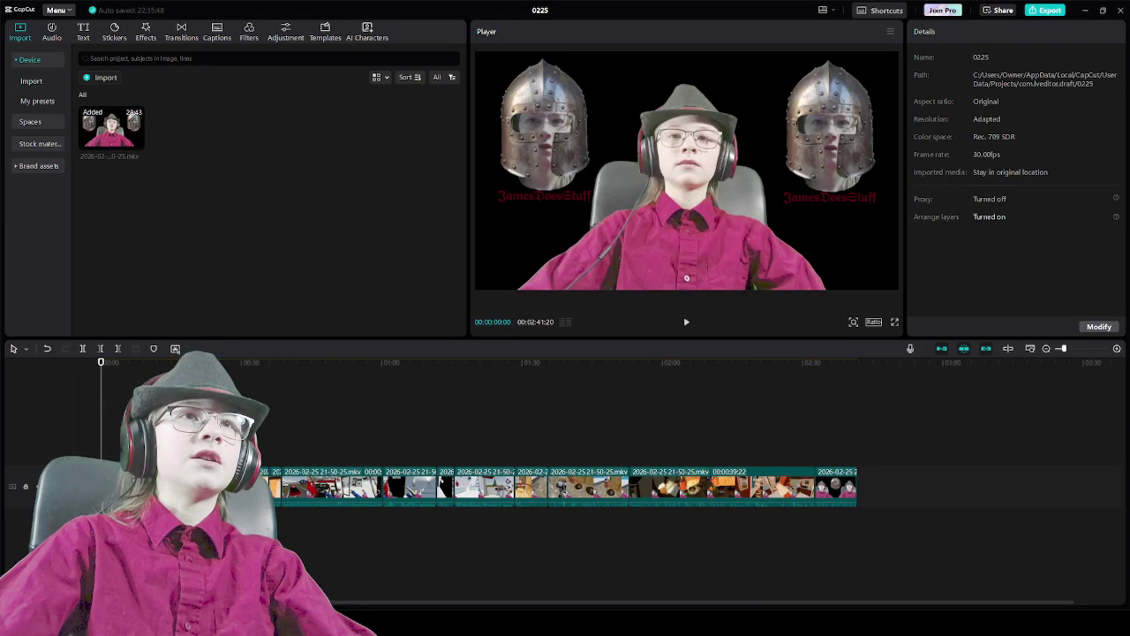
left_click(53, 31)
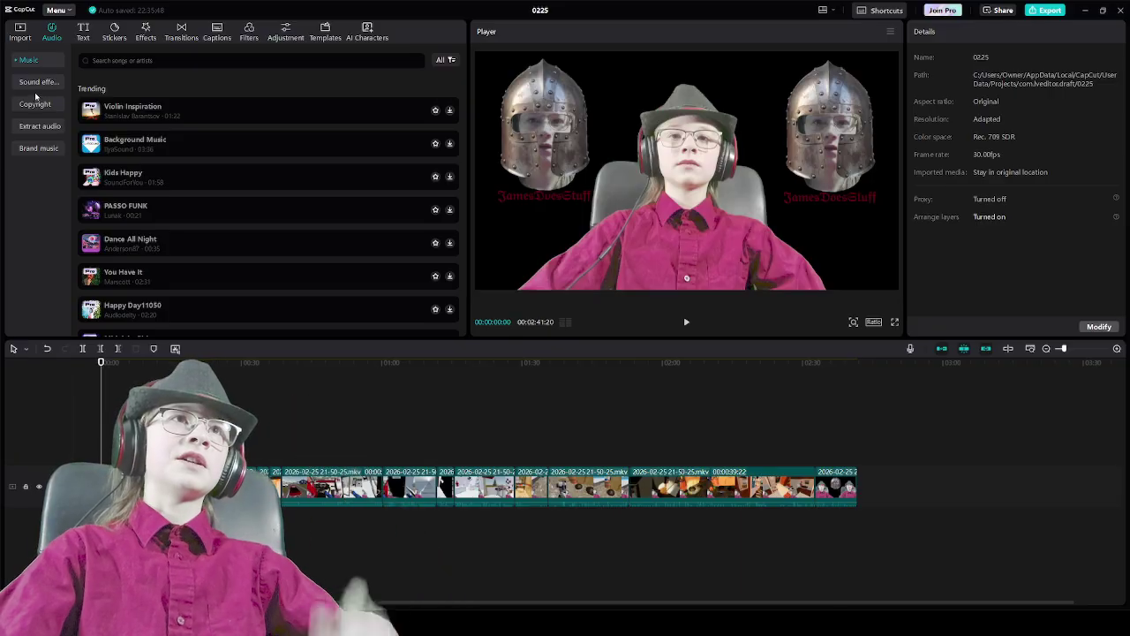
left_click(15, 61)
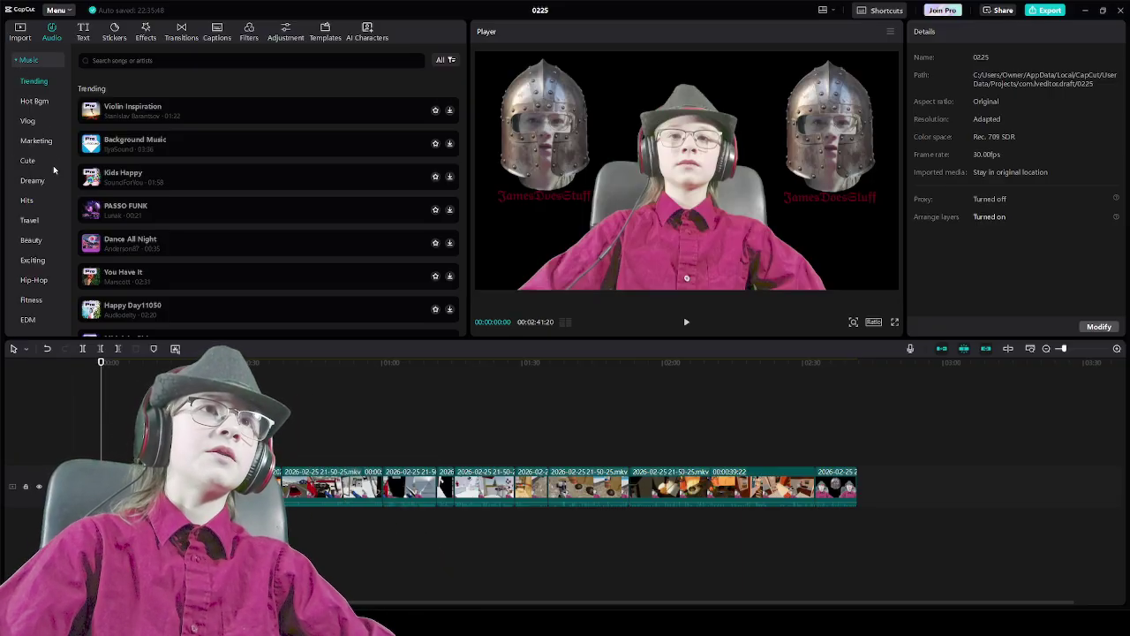
scroll(39, 224, "down", 4)
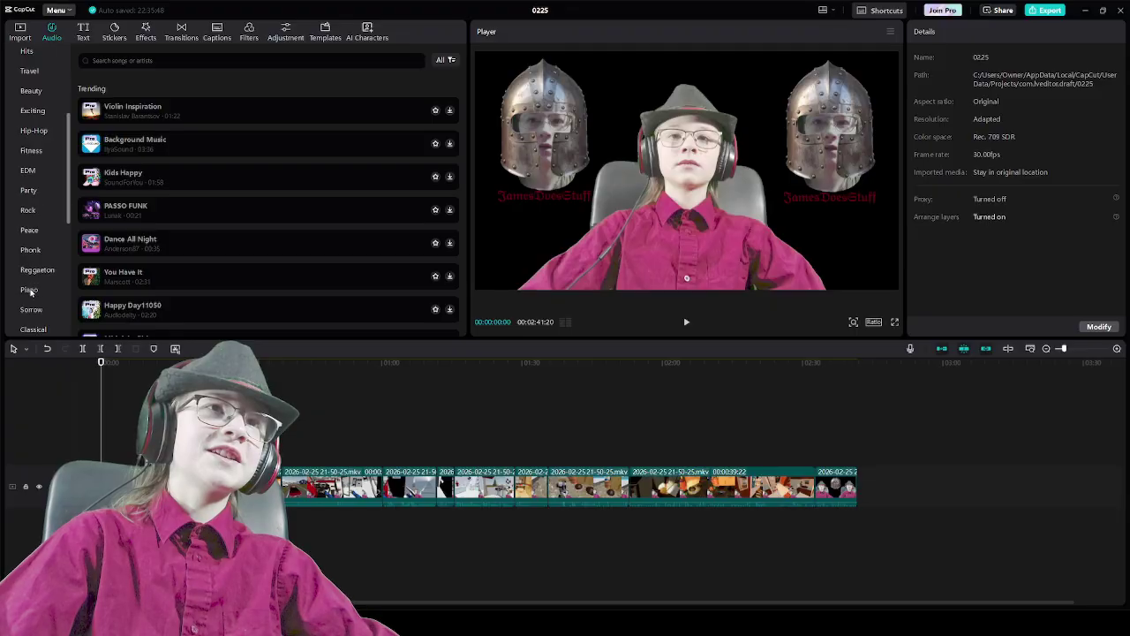
left_click(27, 329)
scroll(26, 323, "down", 1)
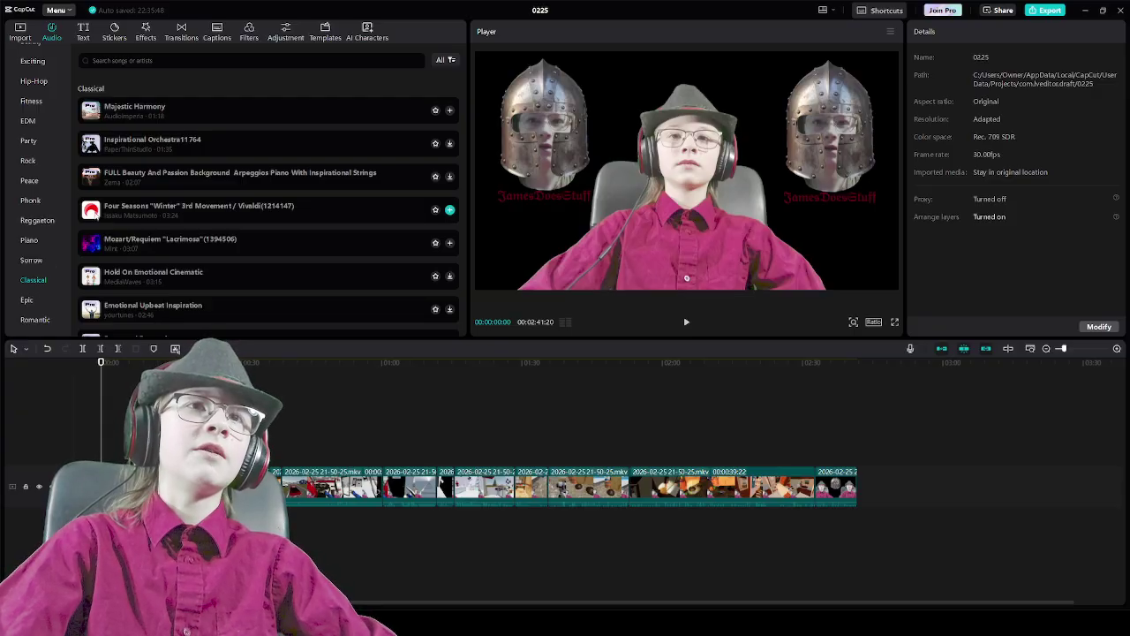
left_click(94, 213)
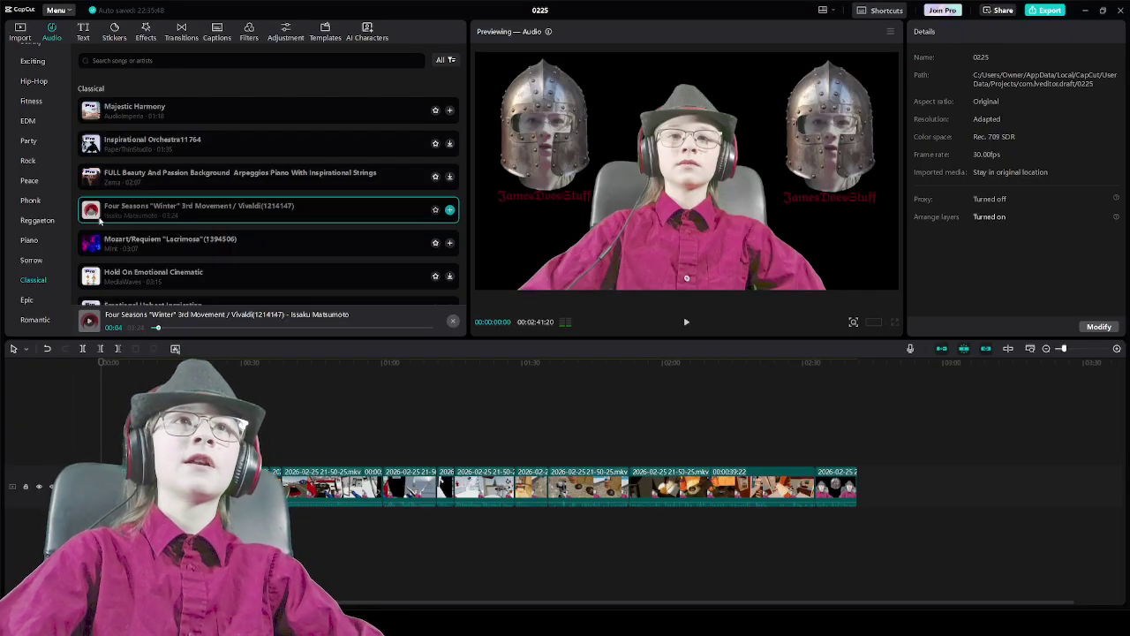
left_click(451, 210)
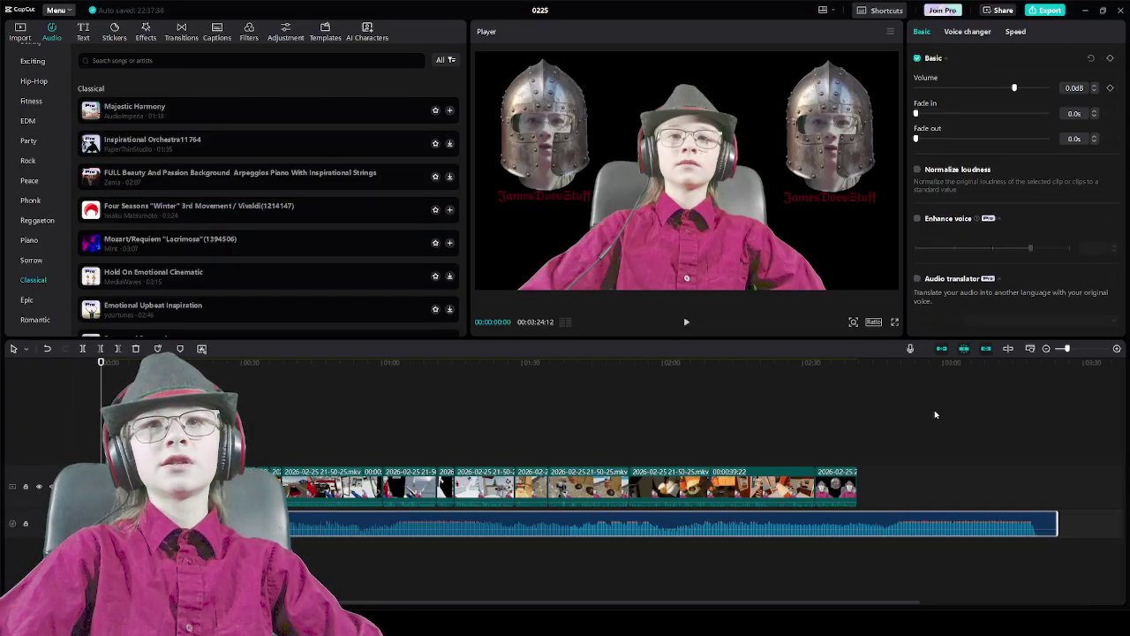
Trim the music track to the end of the video, set its volume to -20.1 dB, and preview the mix
left_click_drag(1057, 514, 856, 523)
left_click_drag(1014, 88, 978, 91)
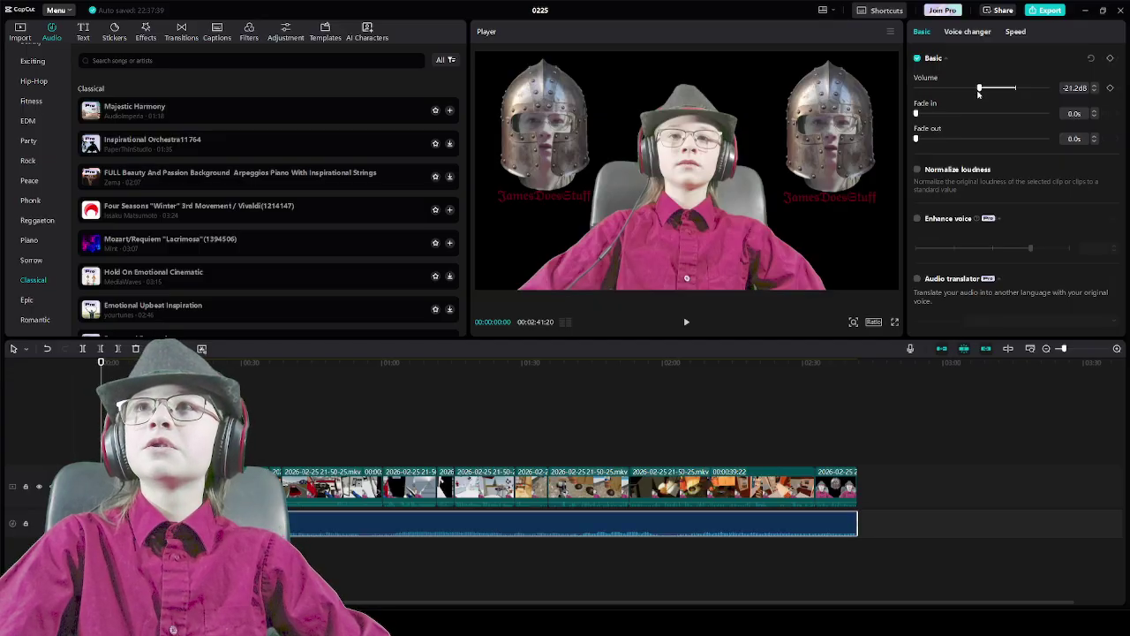
left_click_drag(979, 91, 978, 91)
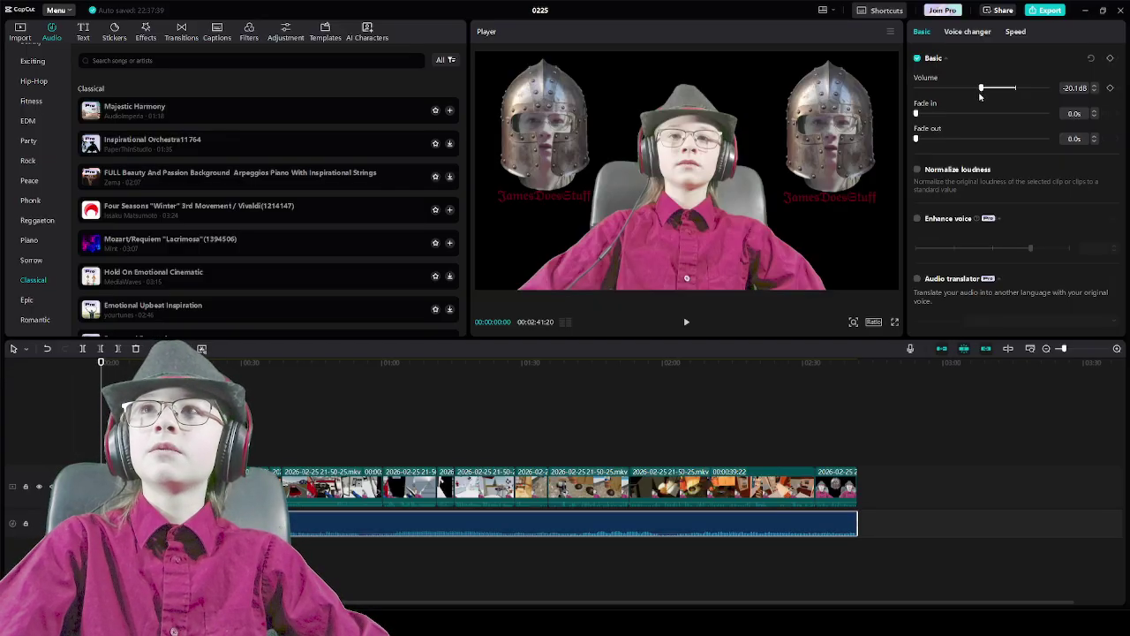
key("space")
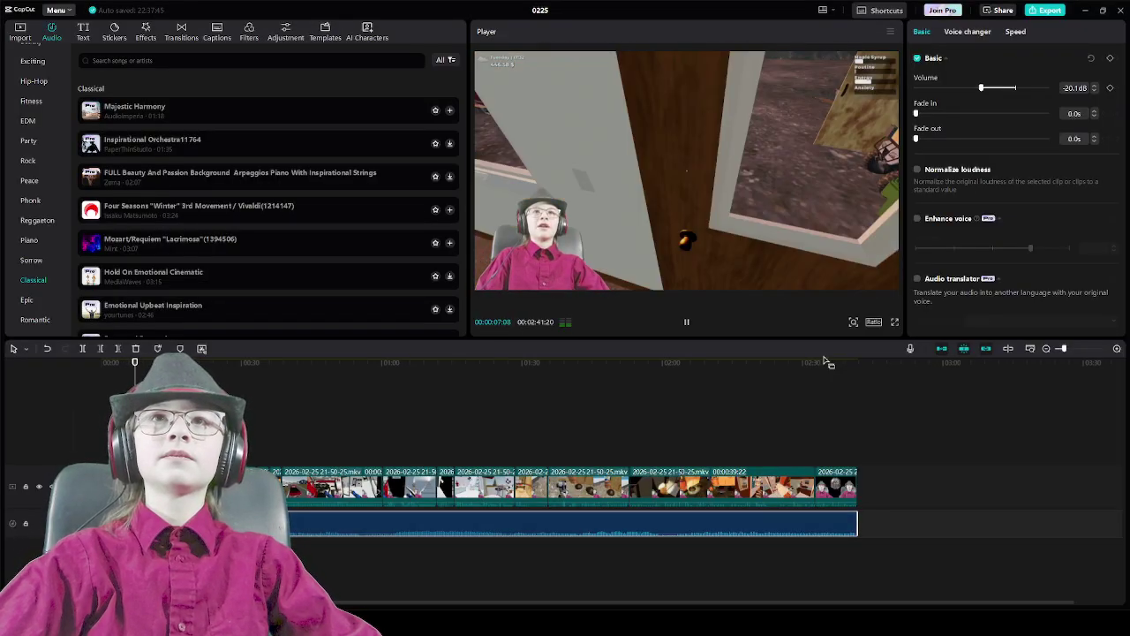
key("space")
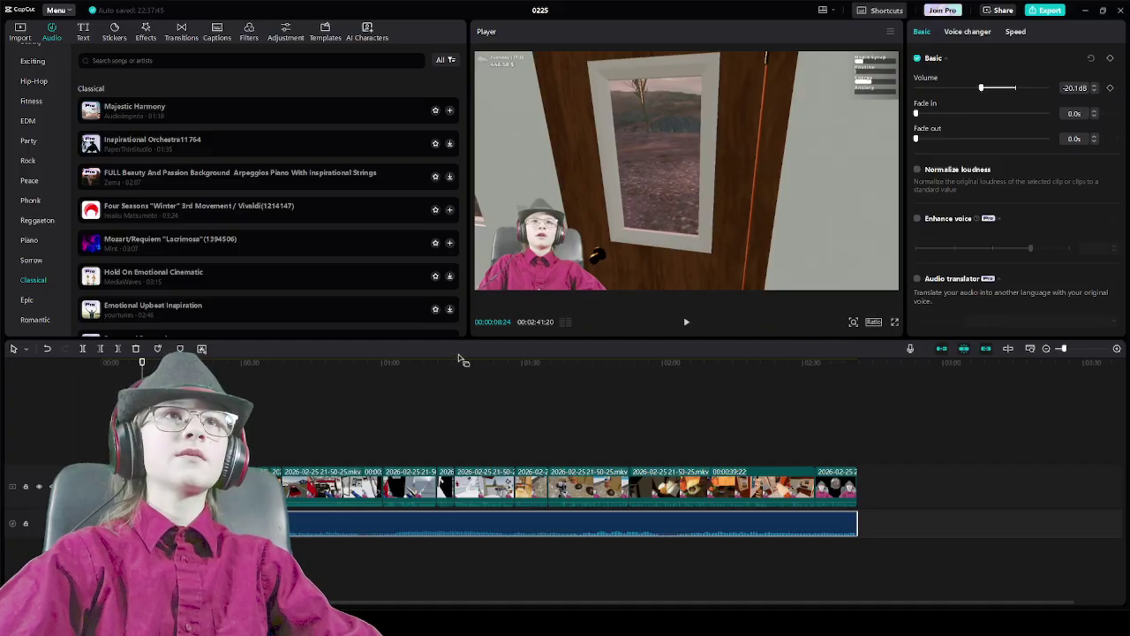
Add a default text clip at the start of the timeline
left_click(85, 434)
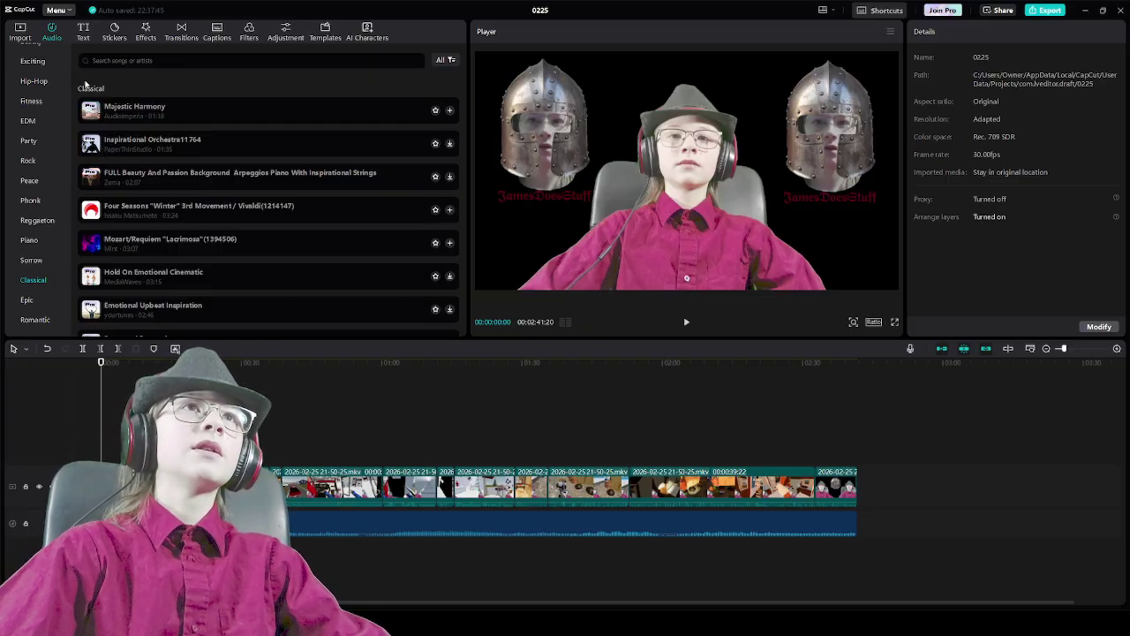
left_click(86, 32)
left_click(119, 104)
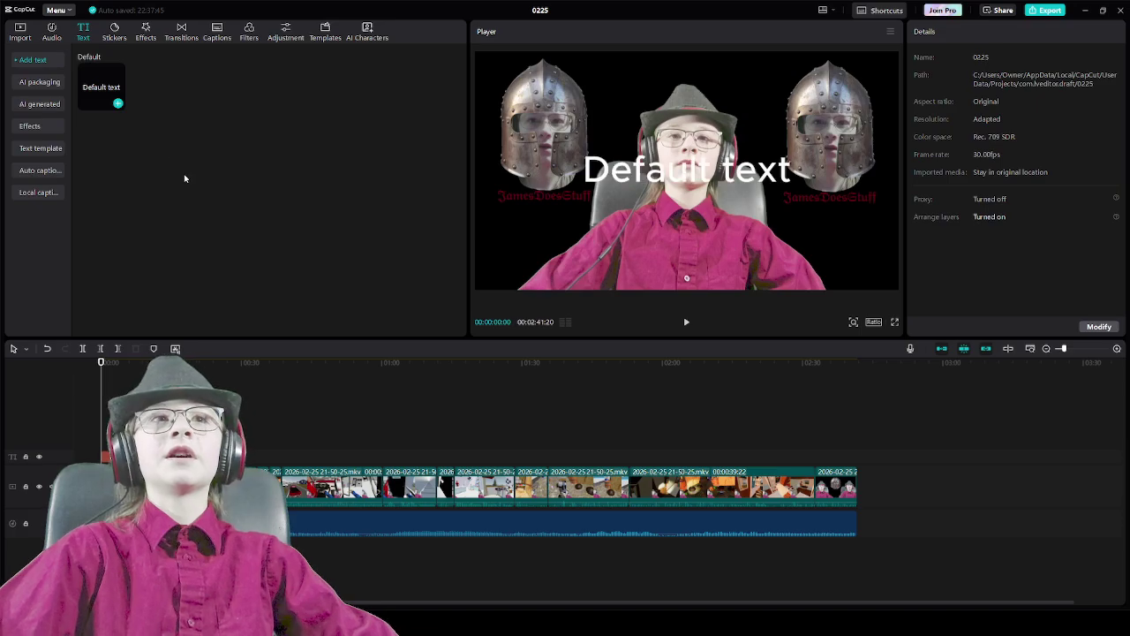
Replace the opening clip's default text with "Now playing:" and place it, scaled down, in the upper-left corner of the frame
left_click(992, 83)
key("BackSpace")
key("BackSpace")
key("BackSpace")
key("BackSpace")
key("BackSpace")
key("BackSpace")
key("BackSpace")
key("BackSpace")
key("BackSpace")
key("BackSpace")
key("BackSpace")
key("BackSpace")
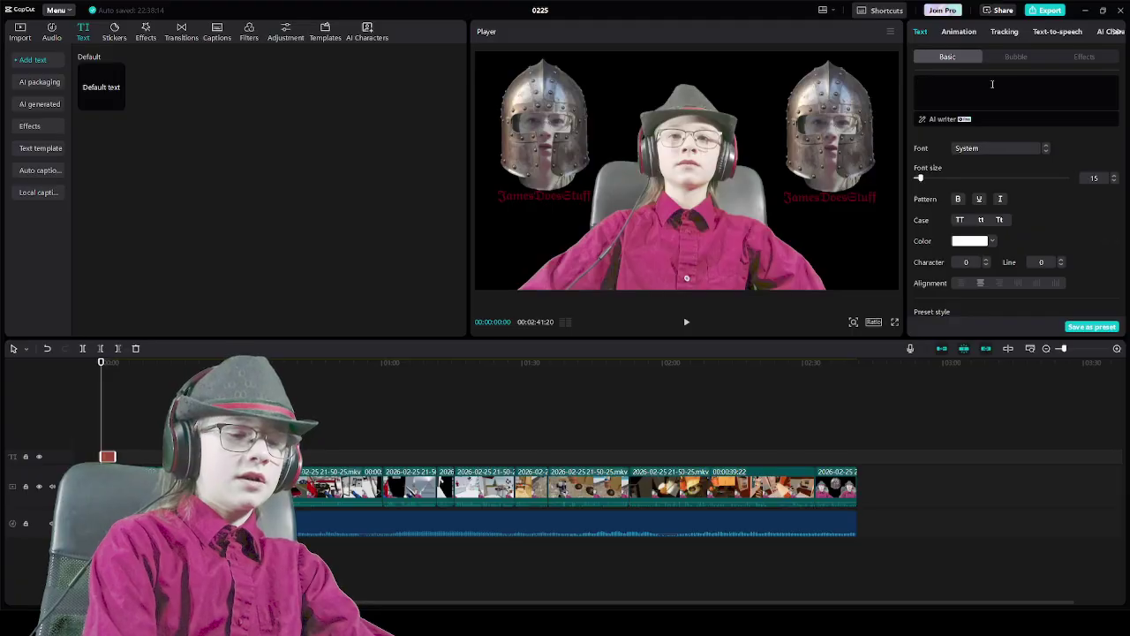
type("Now")
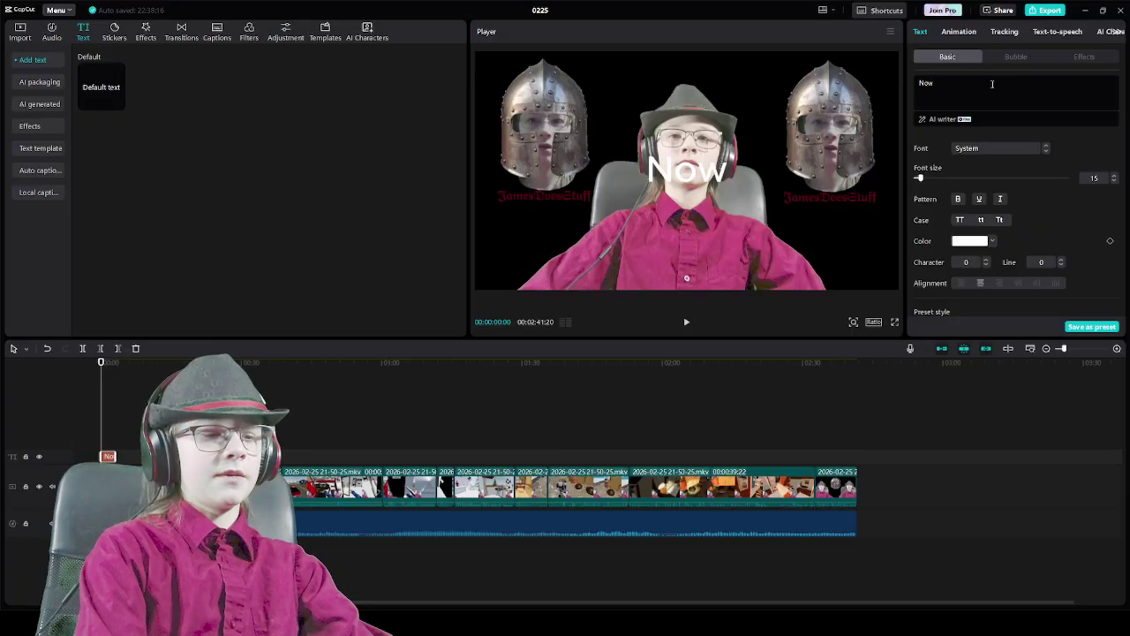
type(" playing:")
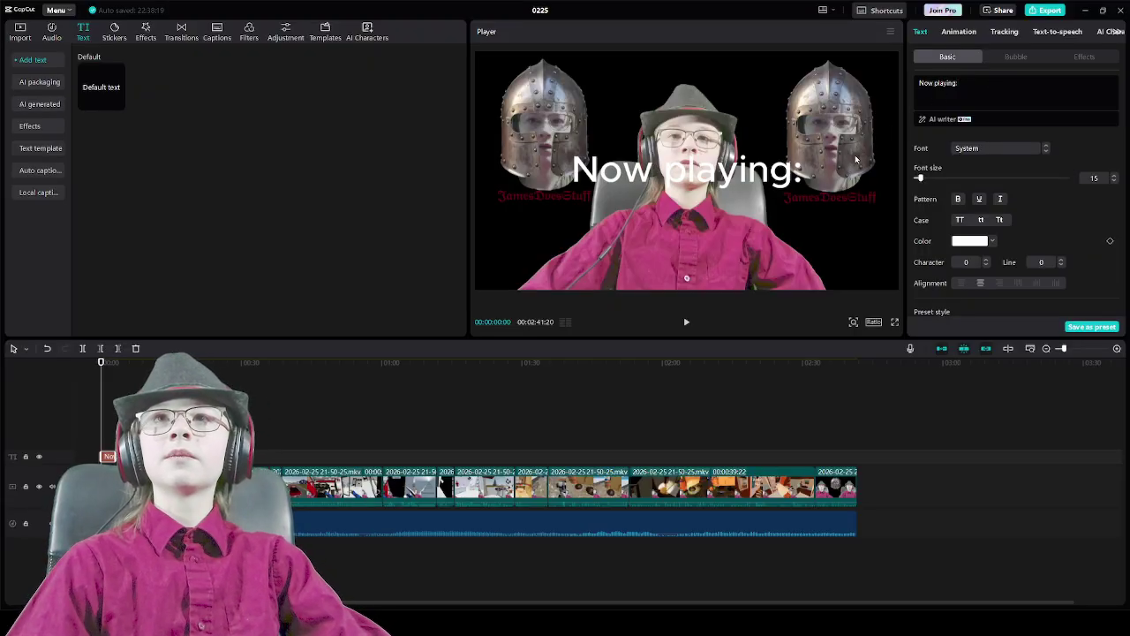
left_click_drag(817, 172, 536, 62)
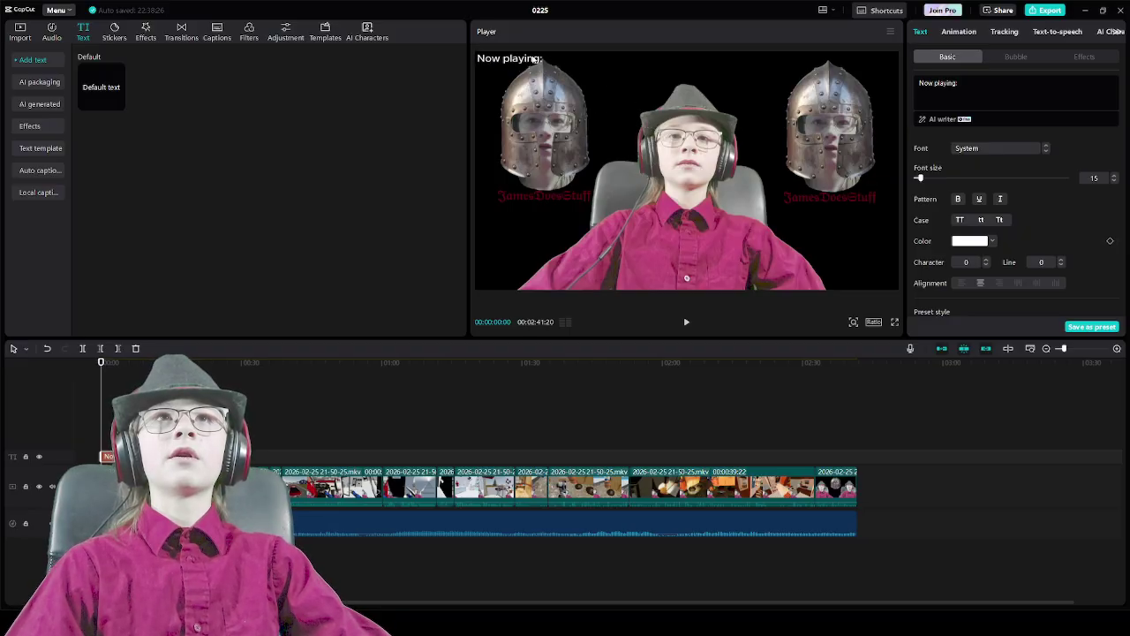
Extend the opening text to "Now playing: Vivaldi Winter" and move it to the lower-left corner of the frame
left_click(985, 89)
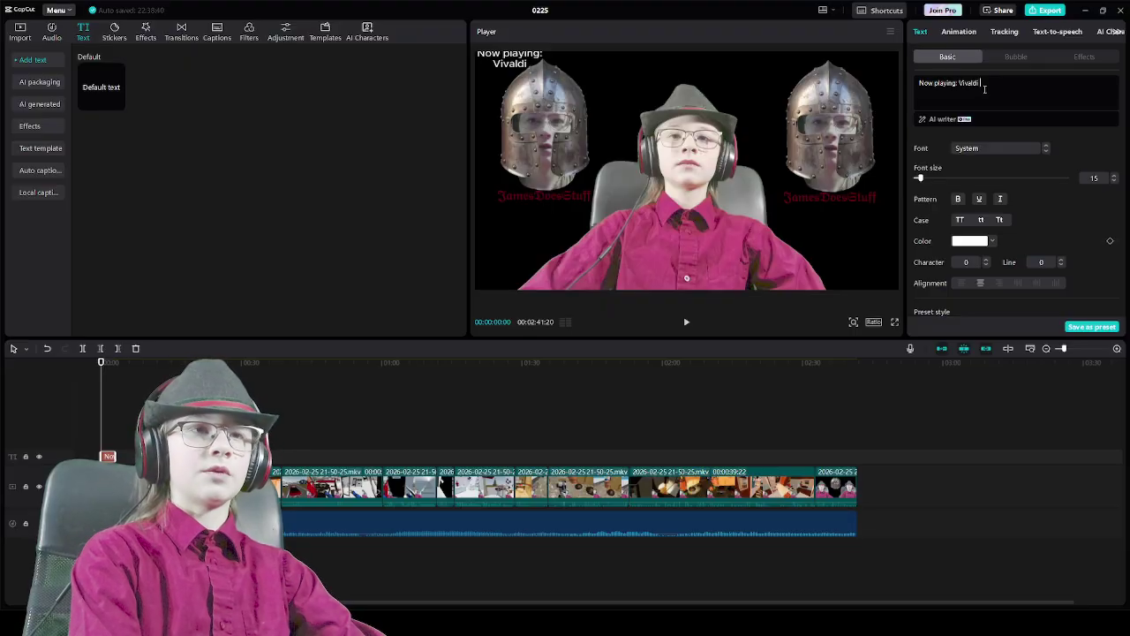
type("ter")
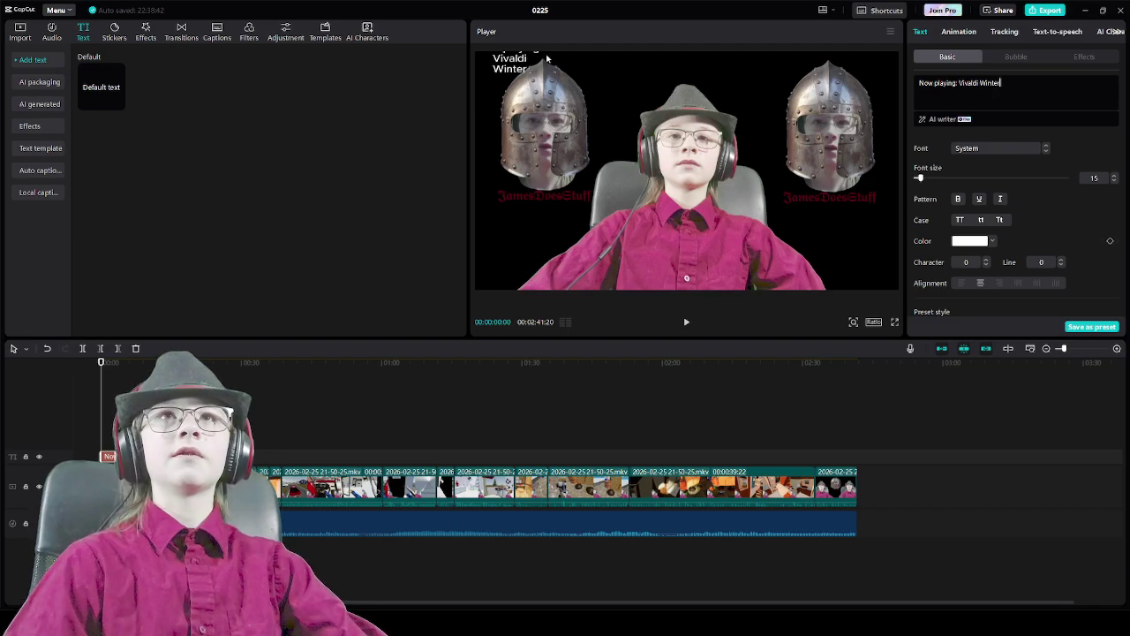
left_click_drag(545, 69, 546, 283)
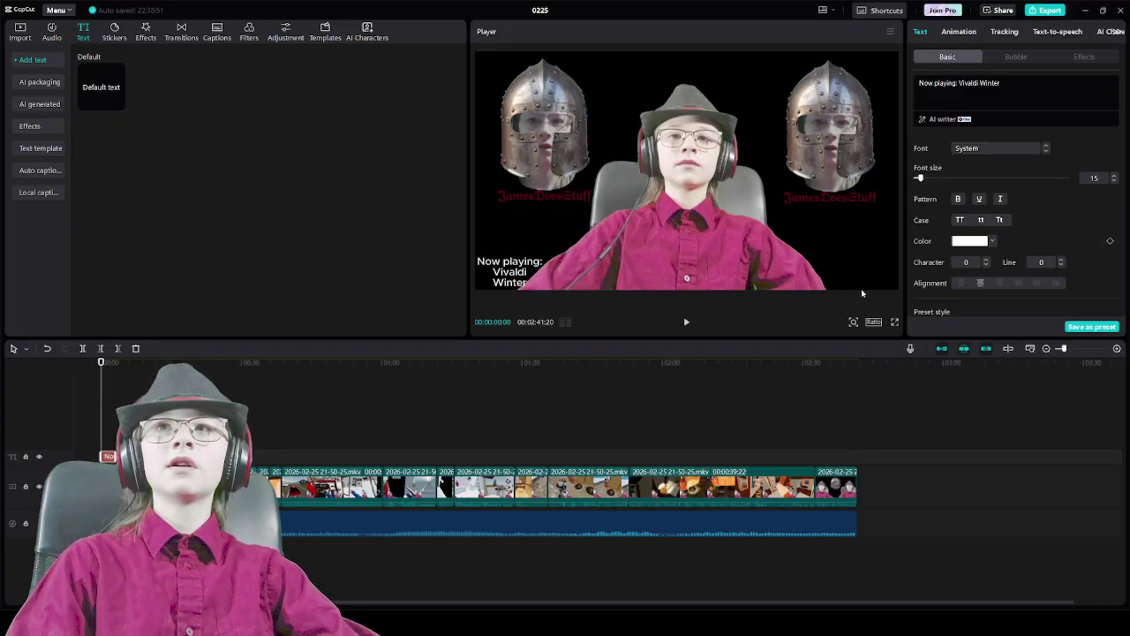
Apply the Fade Out exit animation to the opening text and preview it from the start of the video
left_click(961, 31)
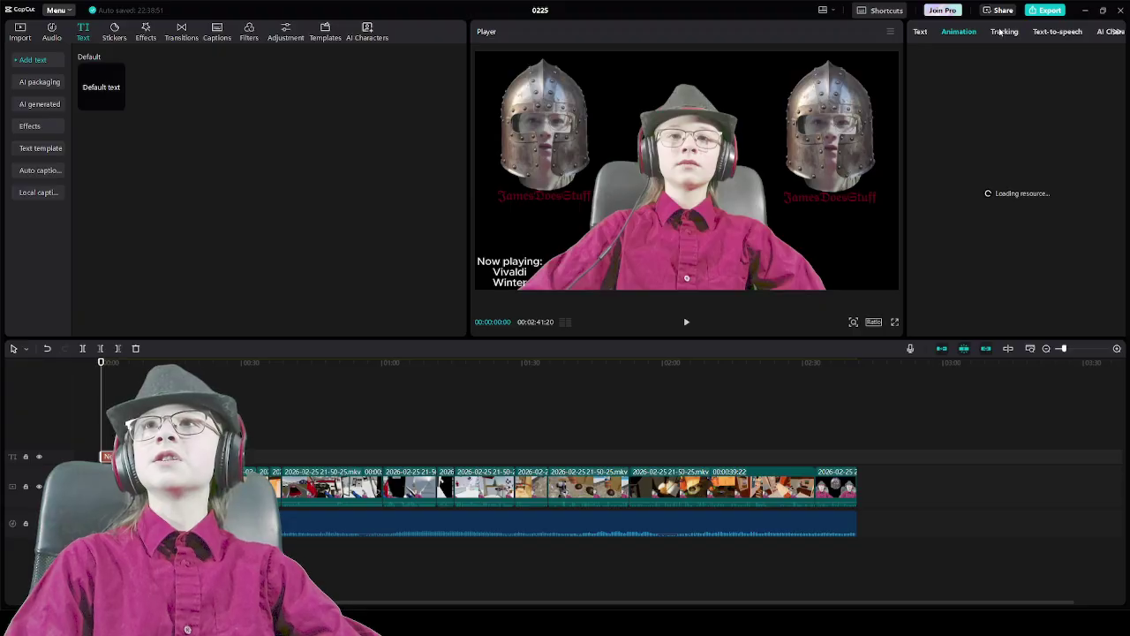
left_click(1017, 59)
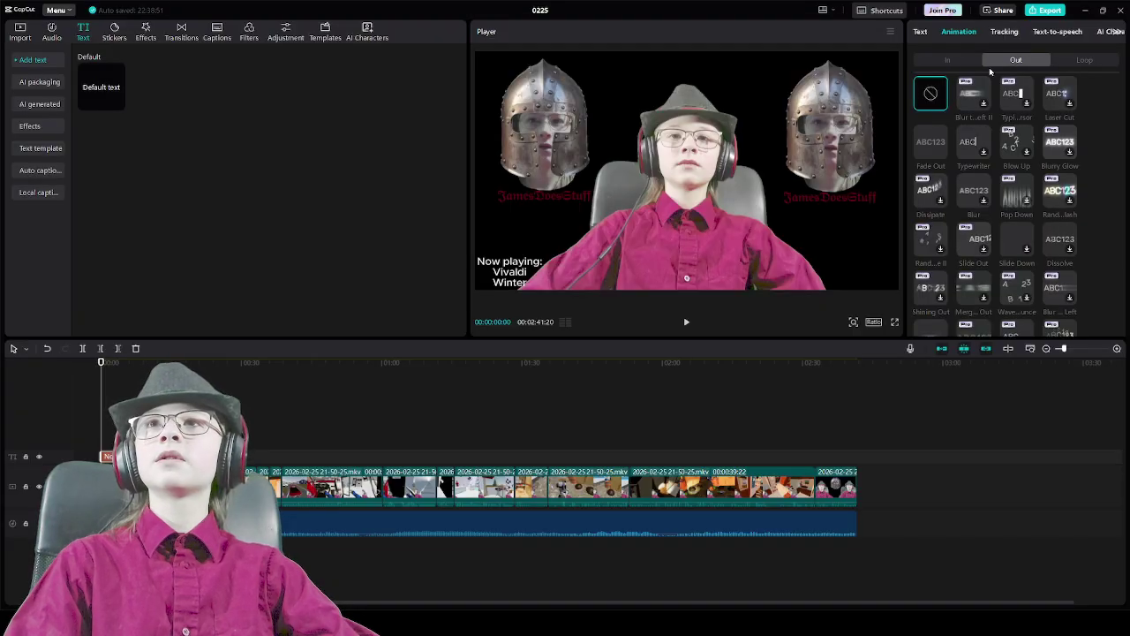
left_click(928, 152)
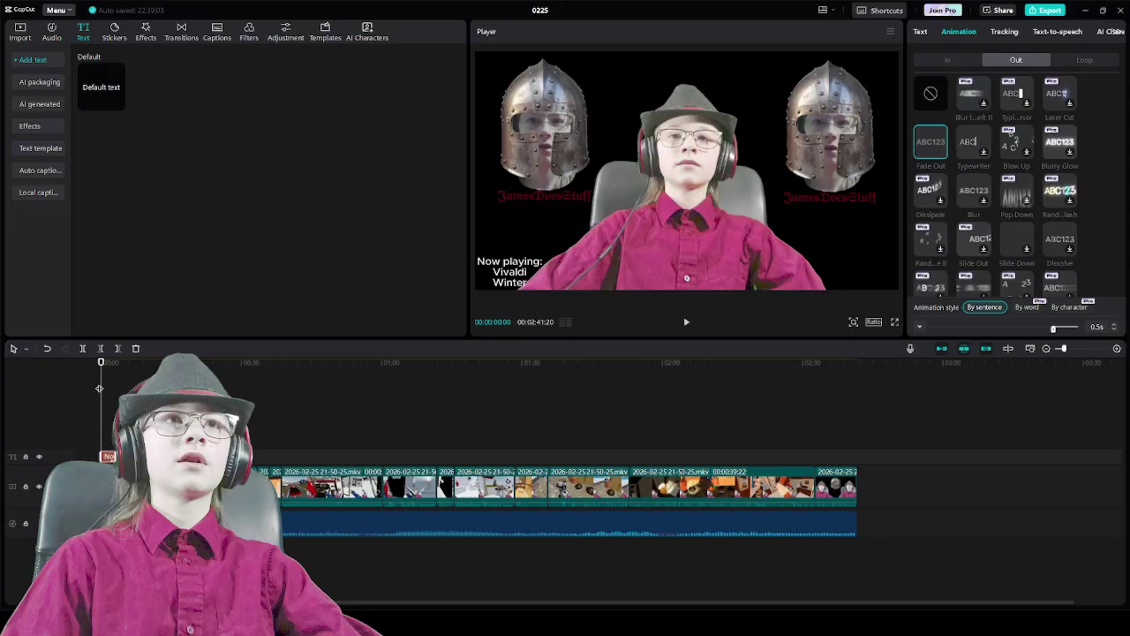
key("space")
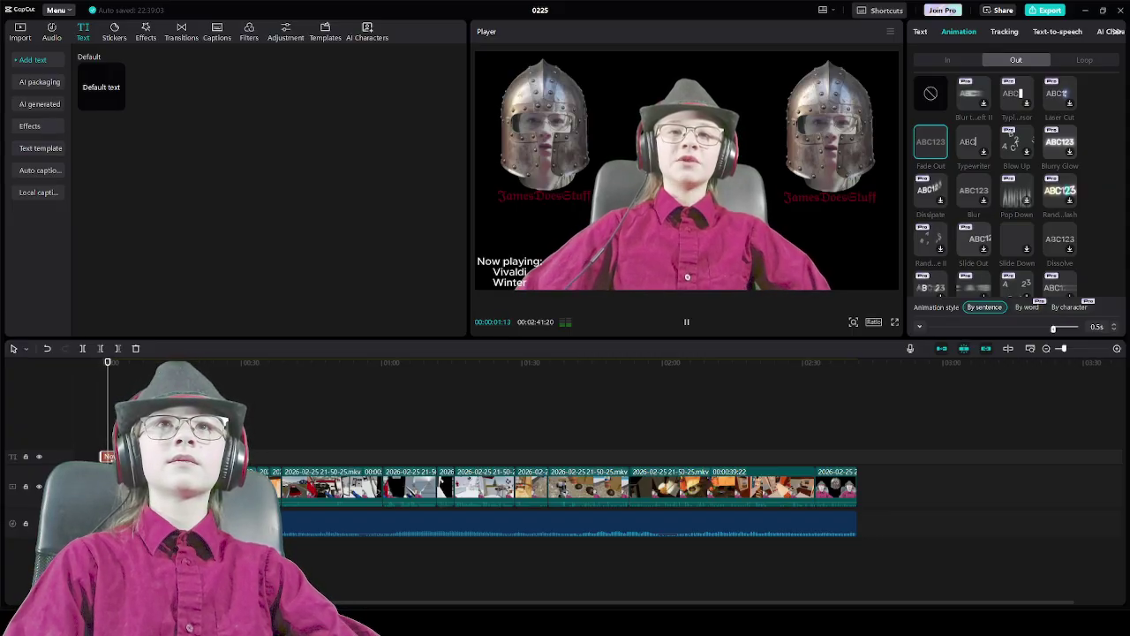
key("space")
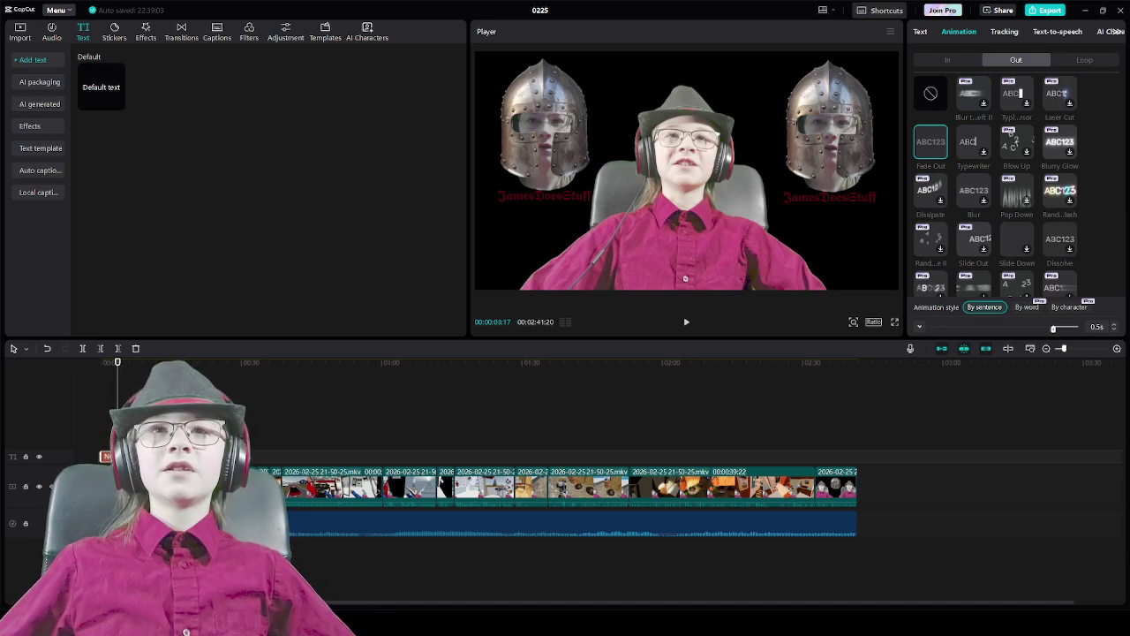
Add a default text clip at 00:01:11:23 and change its wording to "The good stuff"
left_click_drag(117, 363, 436, 400)
left_click(921, 30)
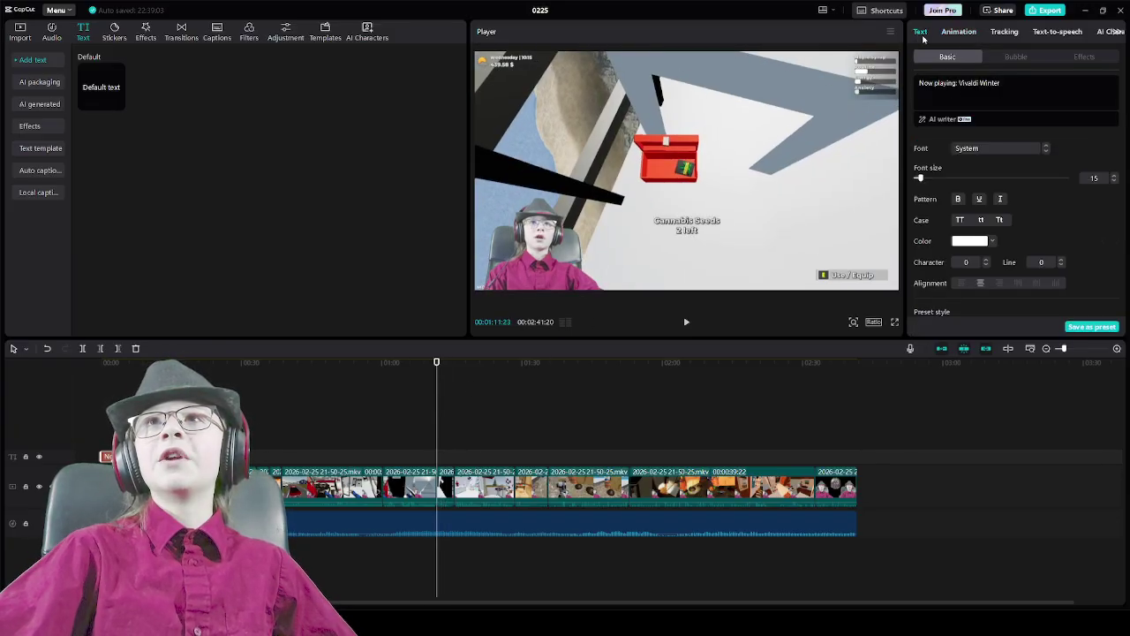
left_click(118, 105)
left_click(951, 94)
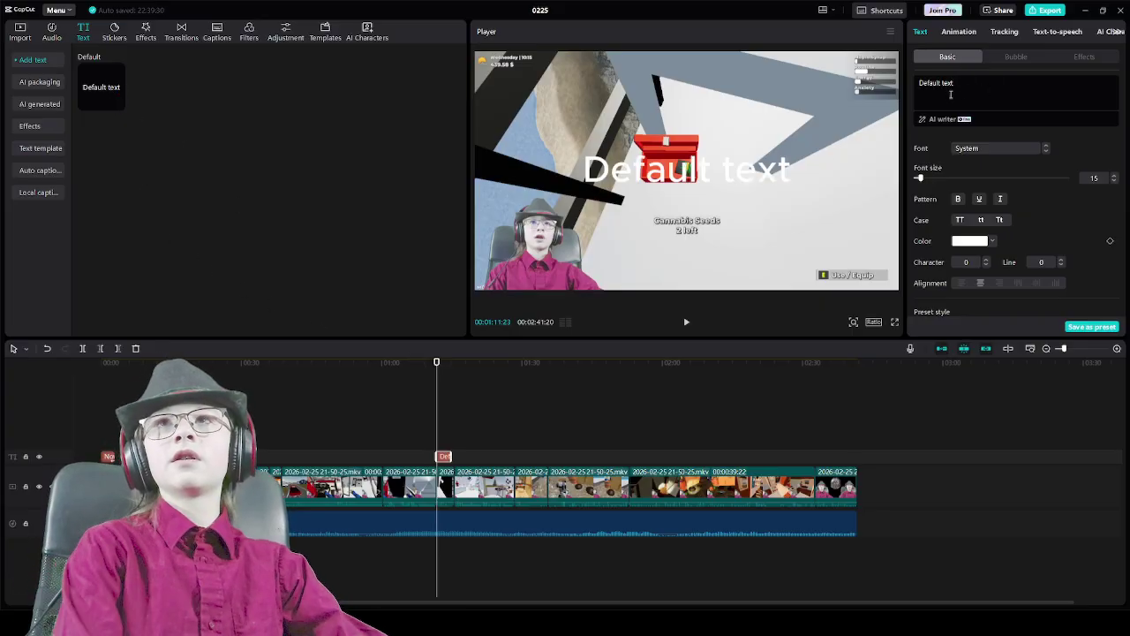
key("BackSpace")
key("BackSpace")
key("BackSpace")
key("BackSpace")
key("BackSpace")
key("BackSpace")
key("BackSpace")
key("BackSpace")
key("BackSpace")
key("BackSpace")
key("BackSpace")
key("BackSpace")
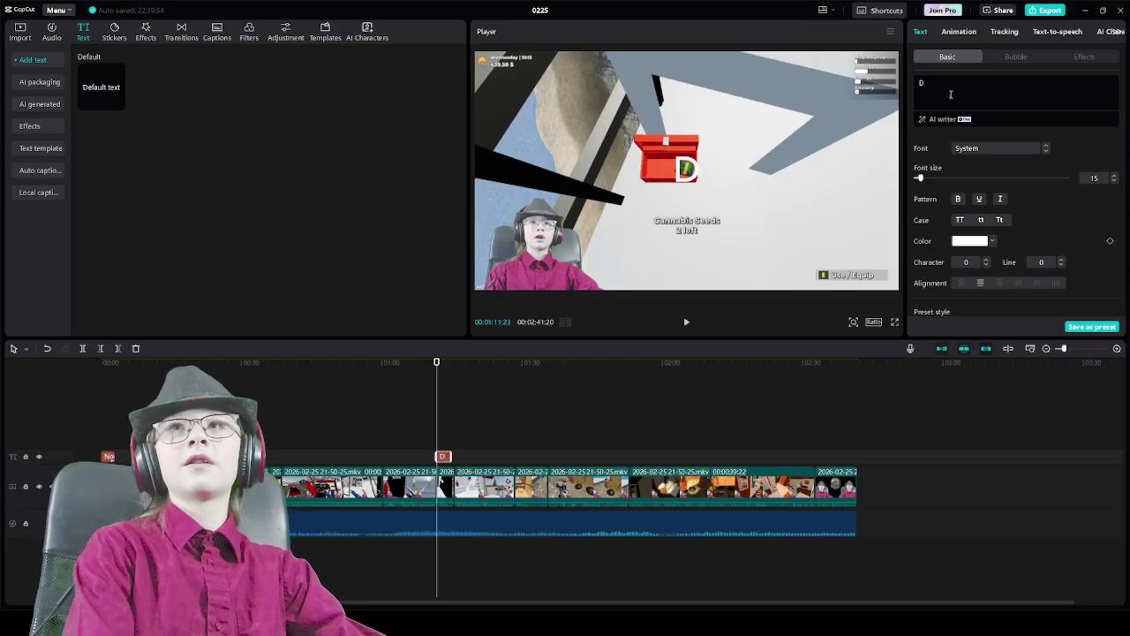
type("The goog")
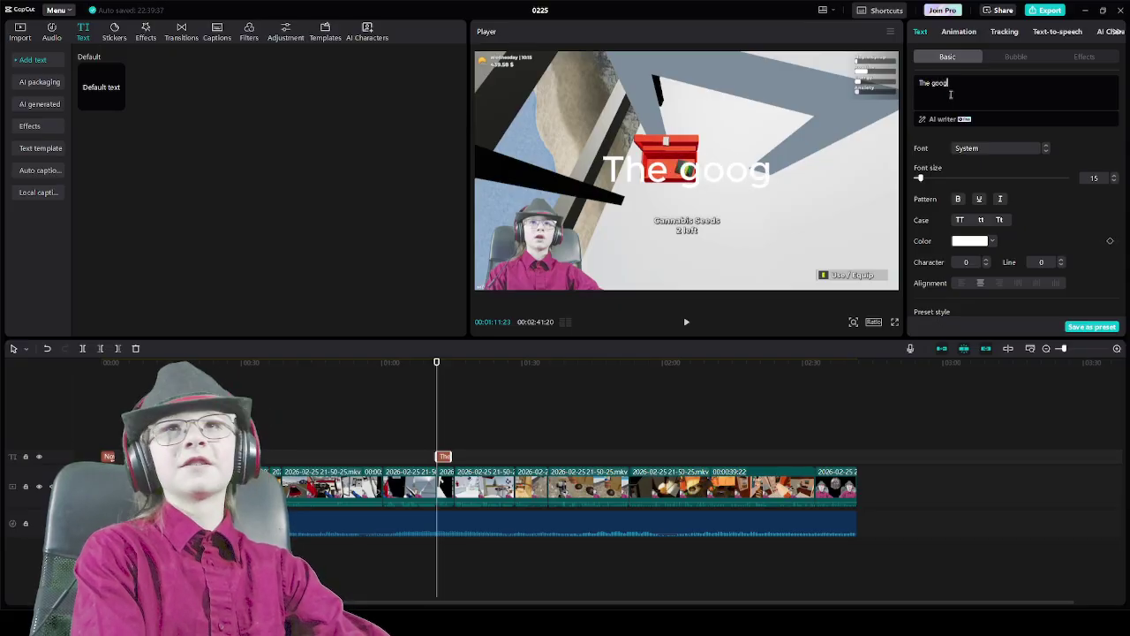
key("BackSpace")
type("d stuff")
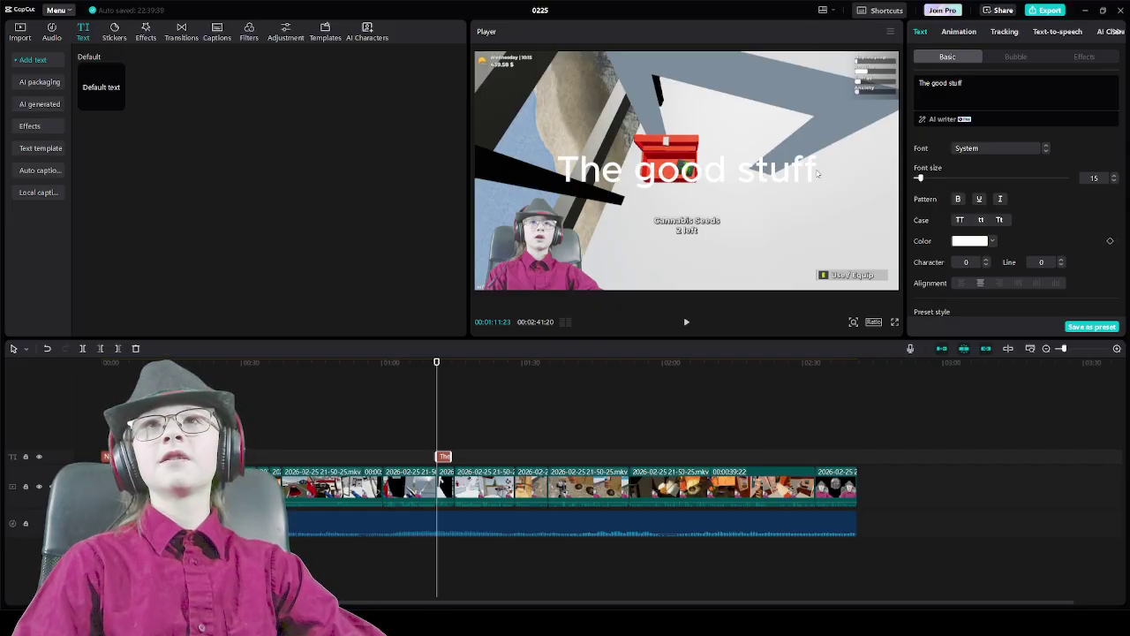
Move the "The good stuff" text to the lower right of the frame, append an exclamation mark, and colour it black
left_click(983, 242)
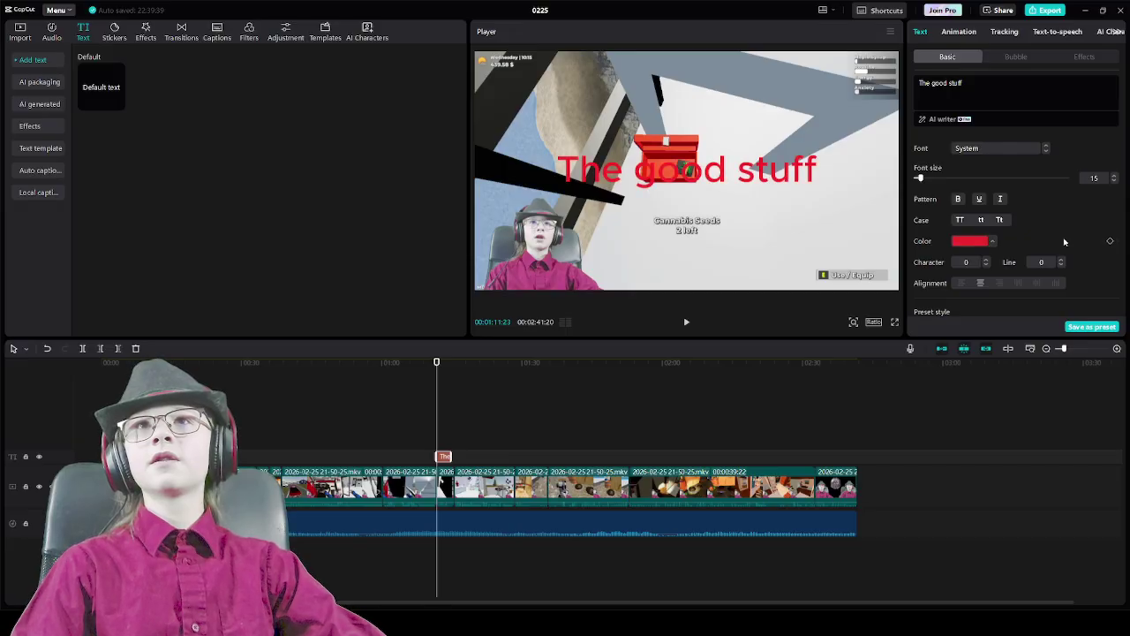
left_click_drag(726, 177, 795, 245)
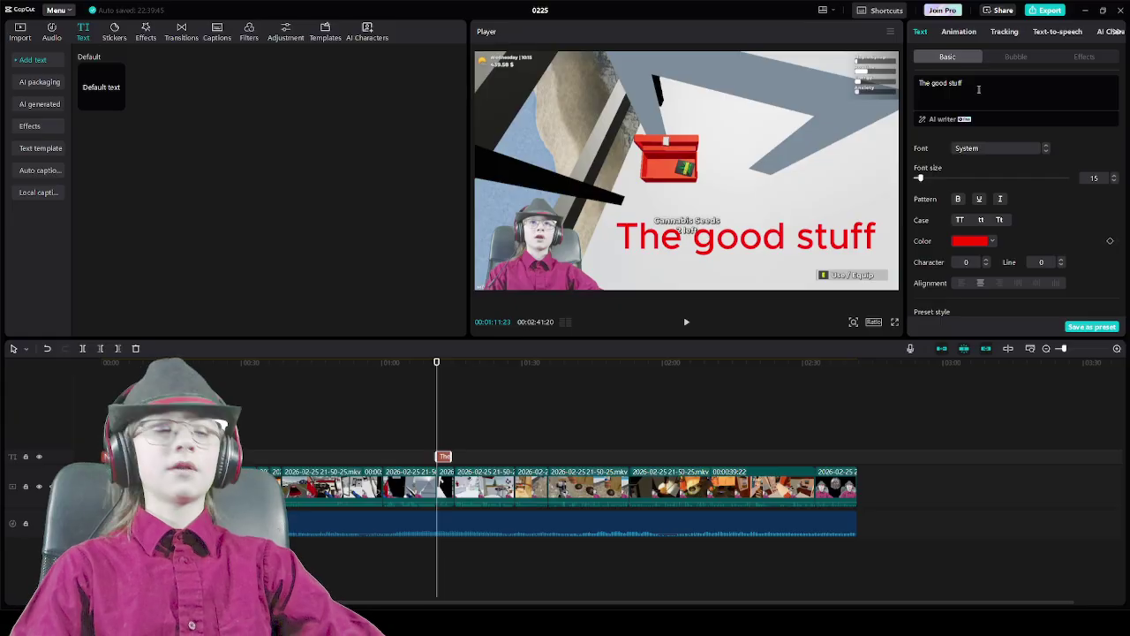
type("!")
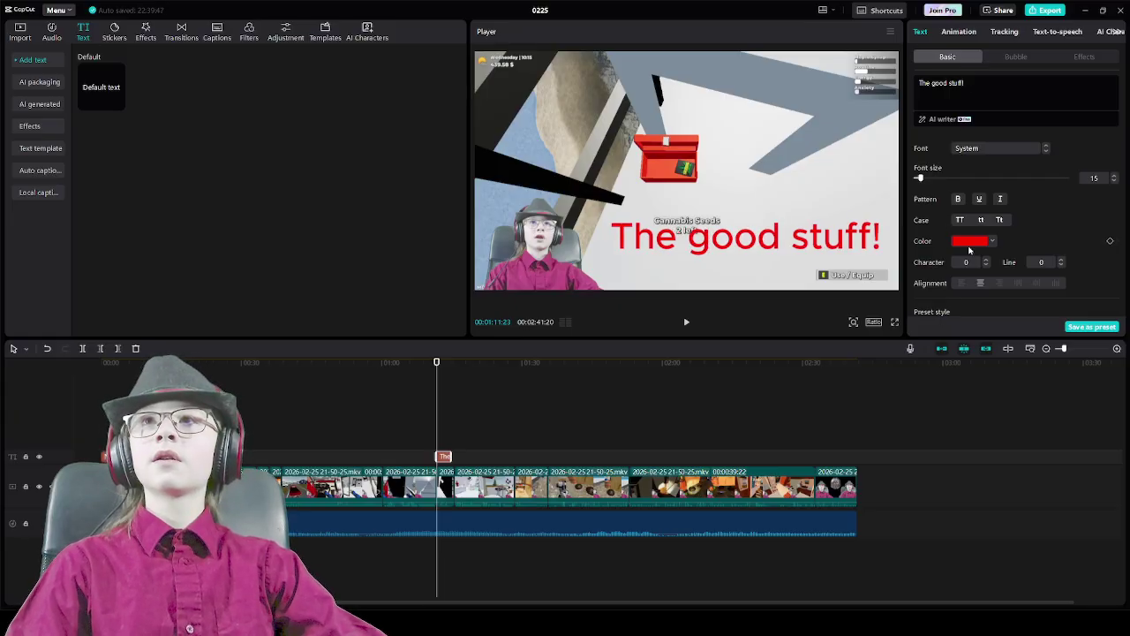
left_click(993, 380)
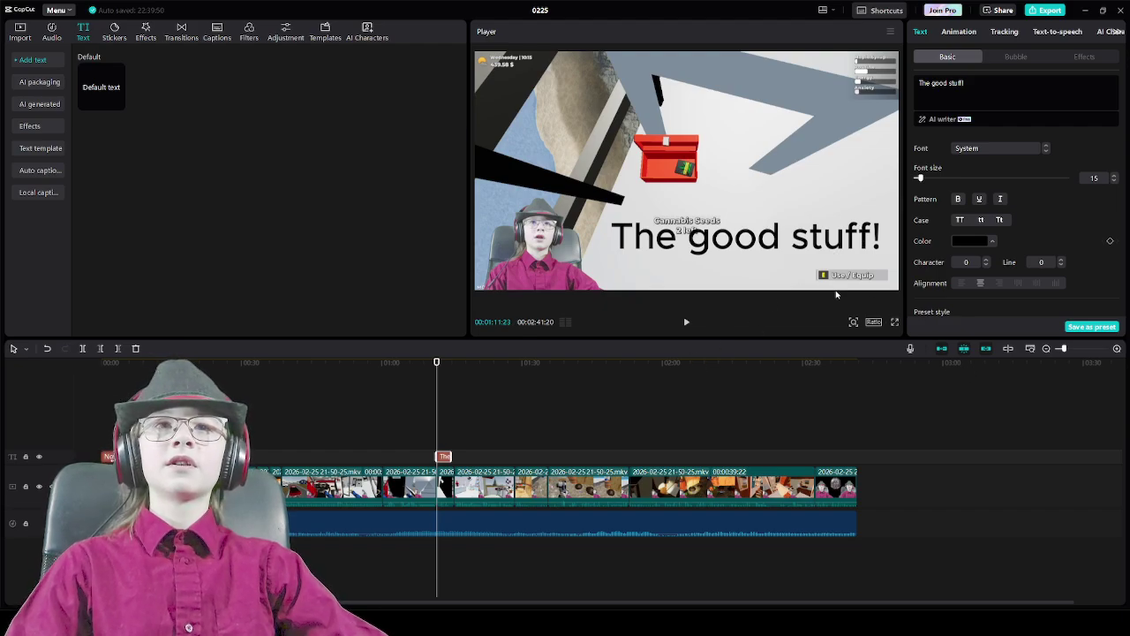
Apply the Fade Out exit animation to the "The good stuff!" text and play on from its end
left_click(974, 37)
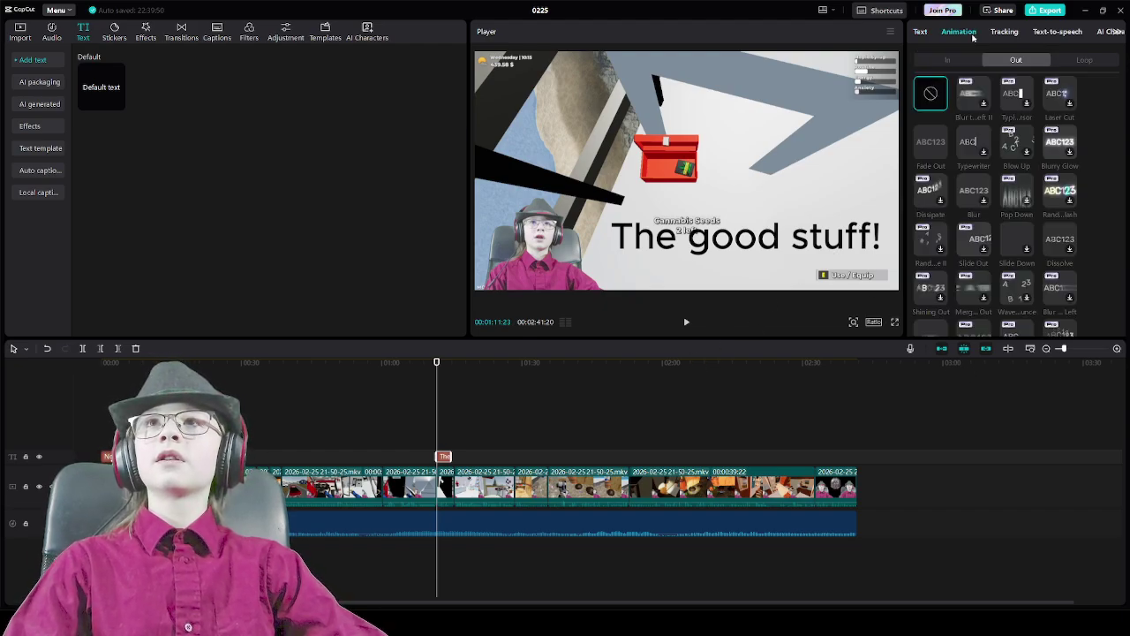
left_click(931, 142)
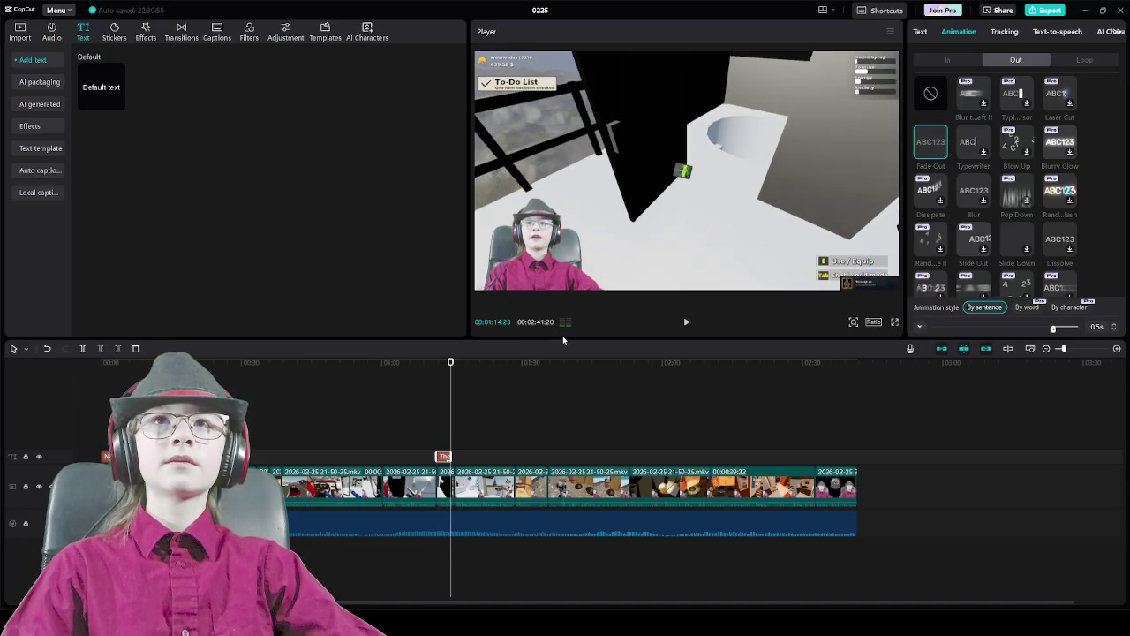
left_click(445, 405)
left_click(433, 414)
key("space")
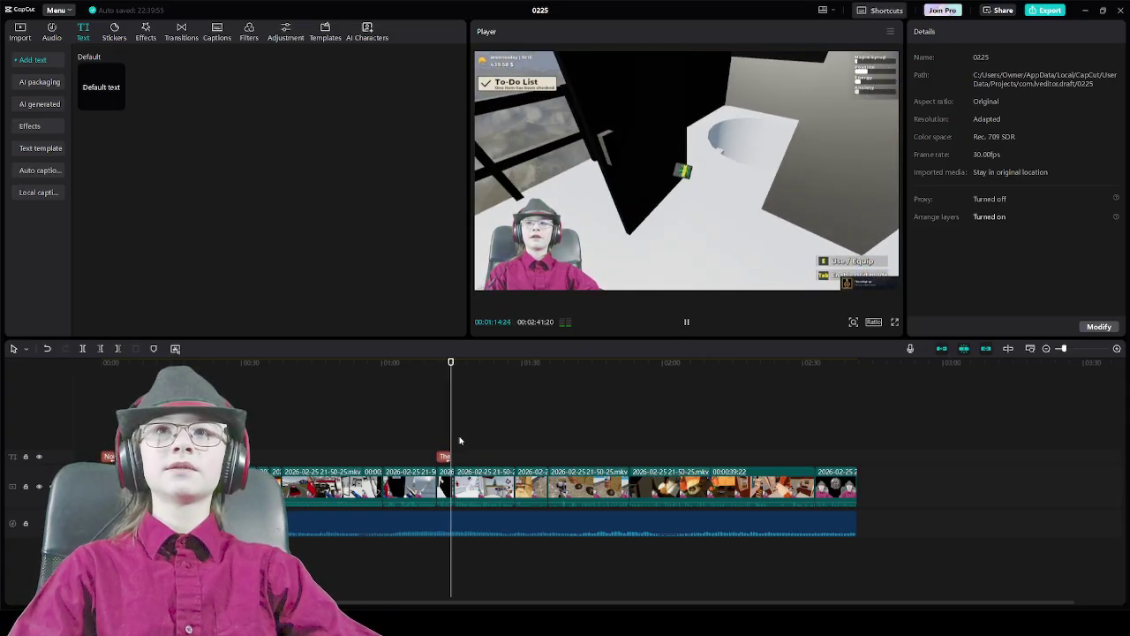
key("space")
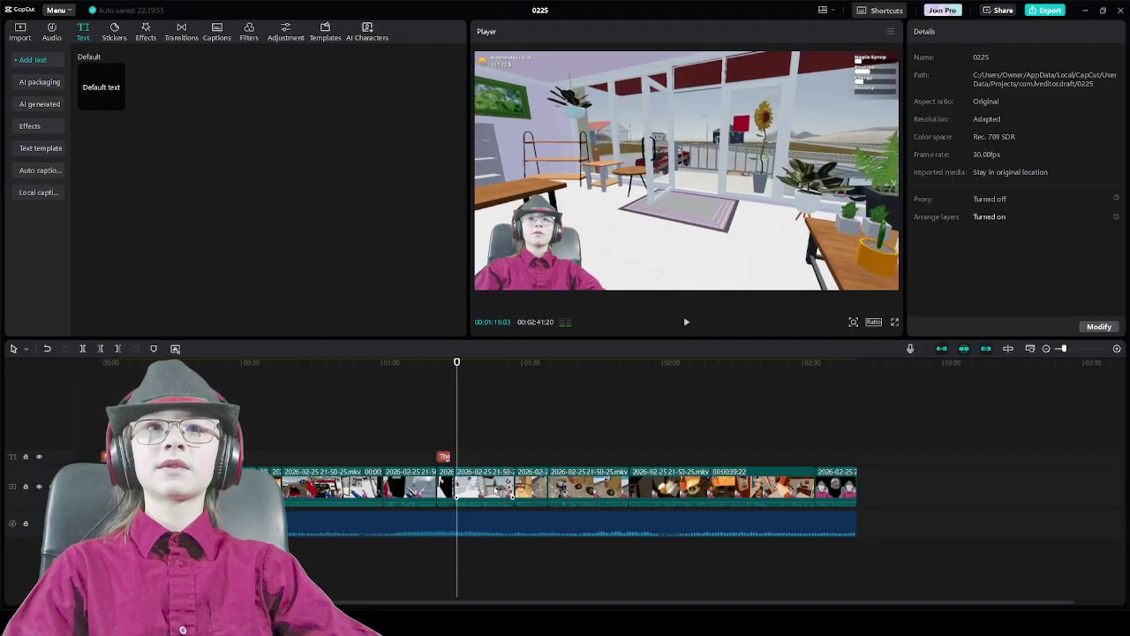
Lower the background music track's volume to -24.7 dB while the video plays
left_click(484, 530)
key("space")
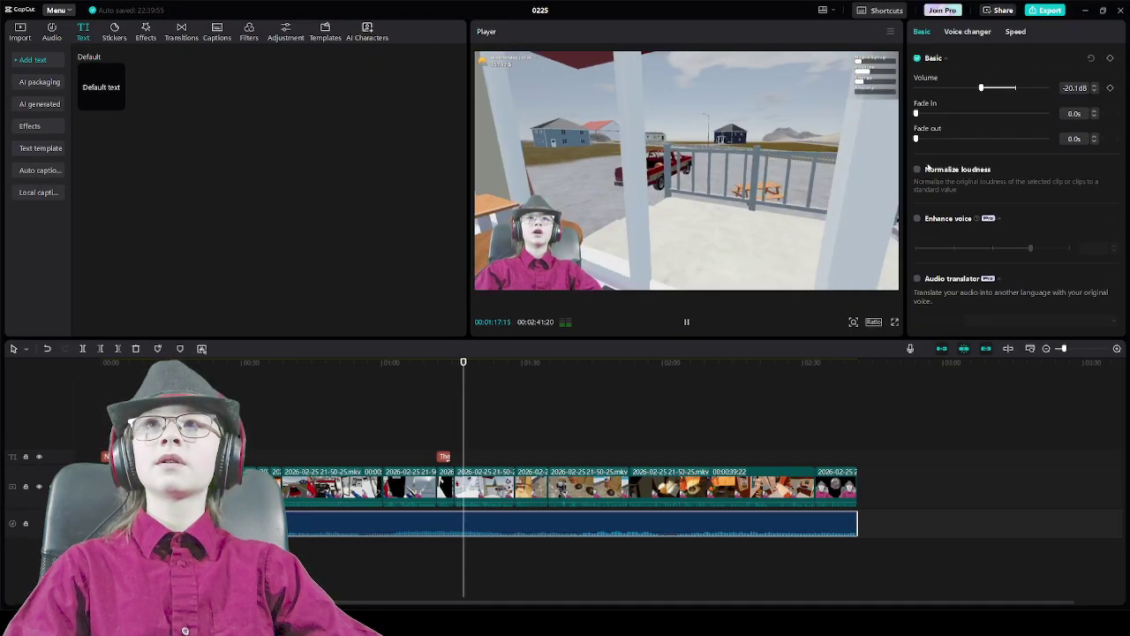
left_click_drag(981, 88, 974, 89)
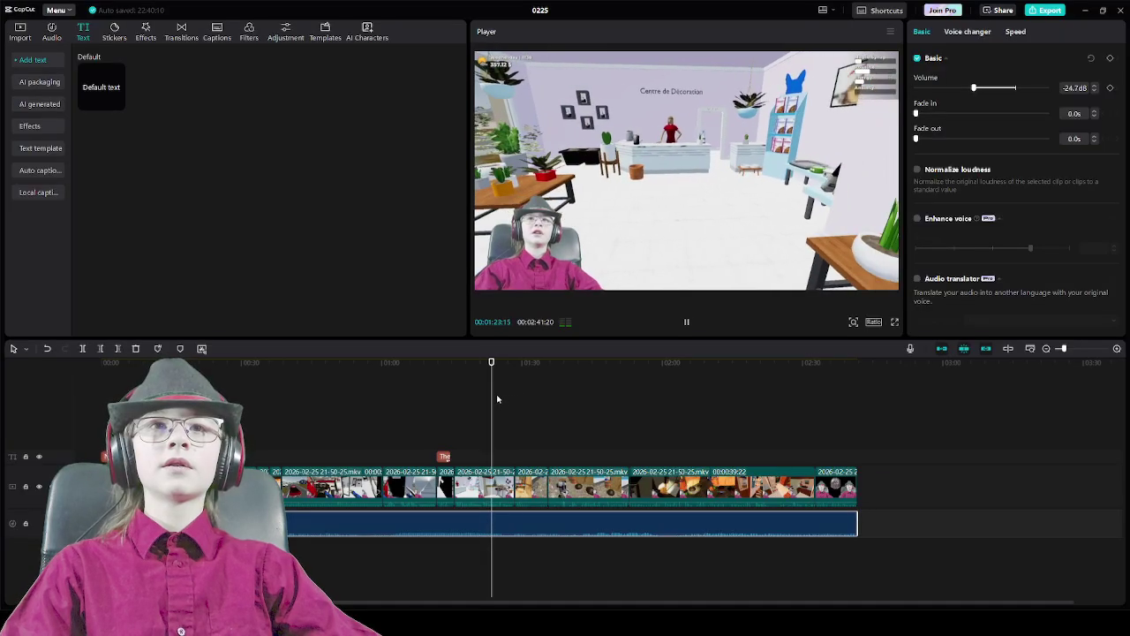
Return the playhead to the start of the timeline and open the video's export settings
left_click_drag(494, 397, 315, 399)
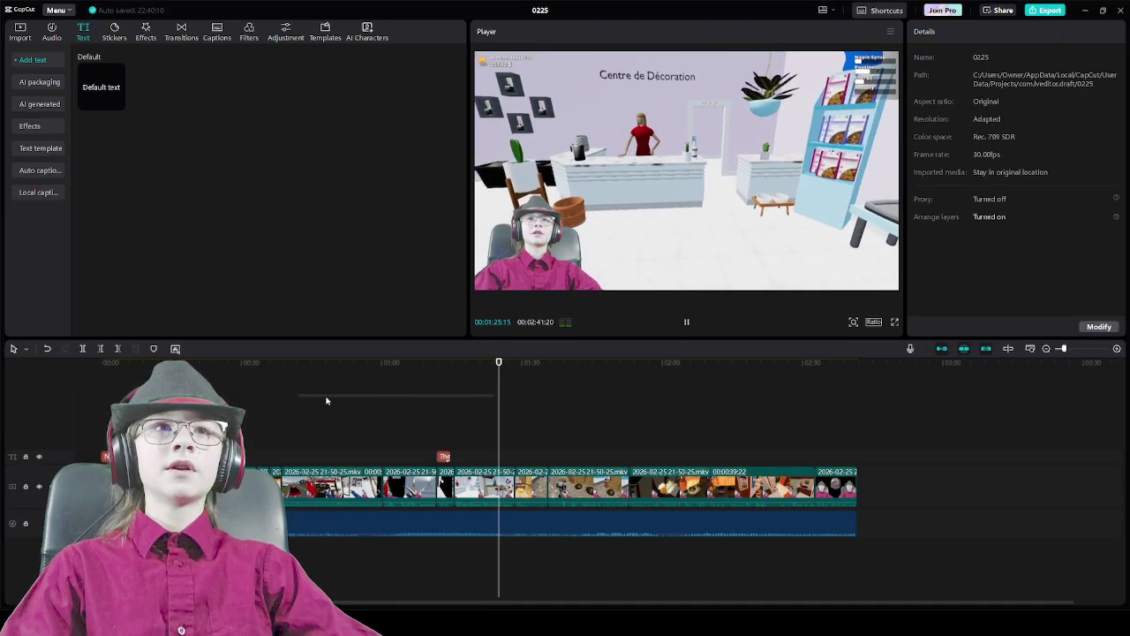
left_click(384, 403)
left_click(378, 411)
left_click(65, 410)
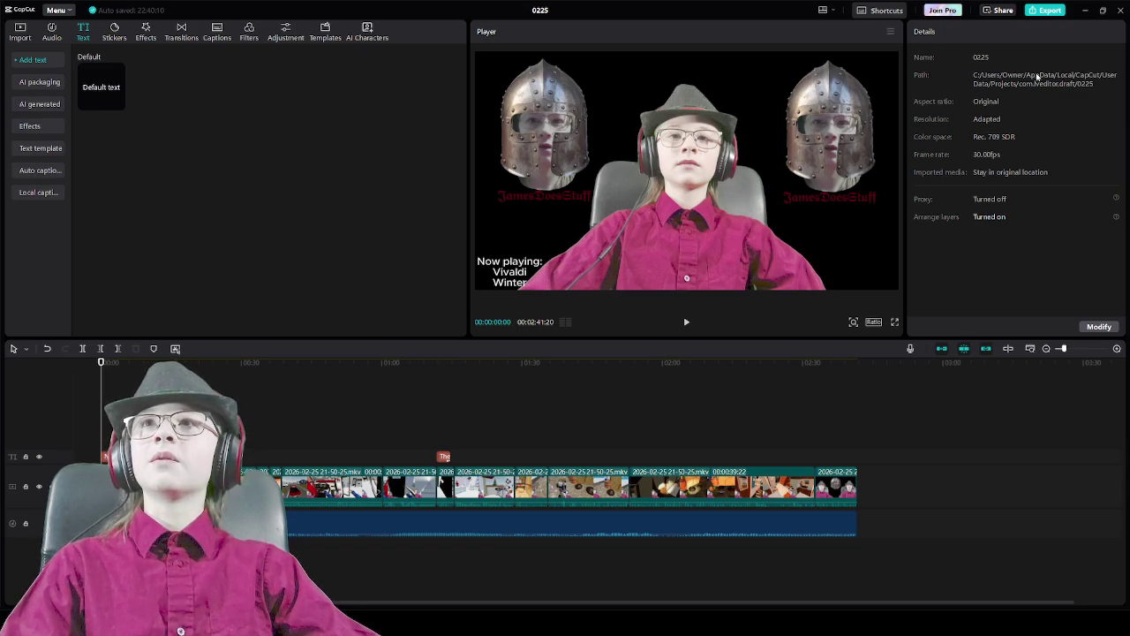
left_click(1044, 10)
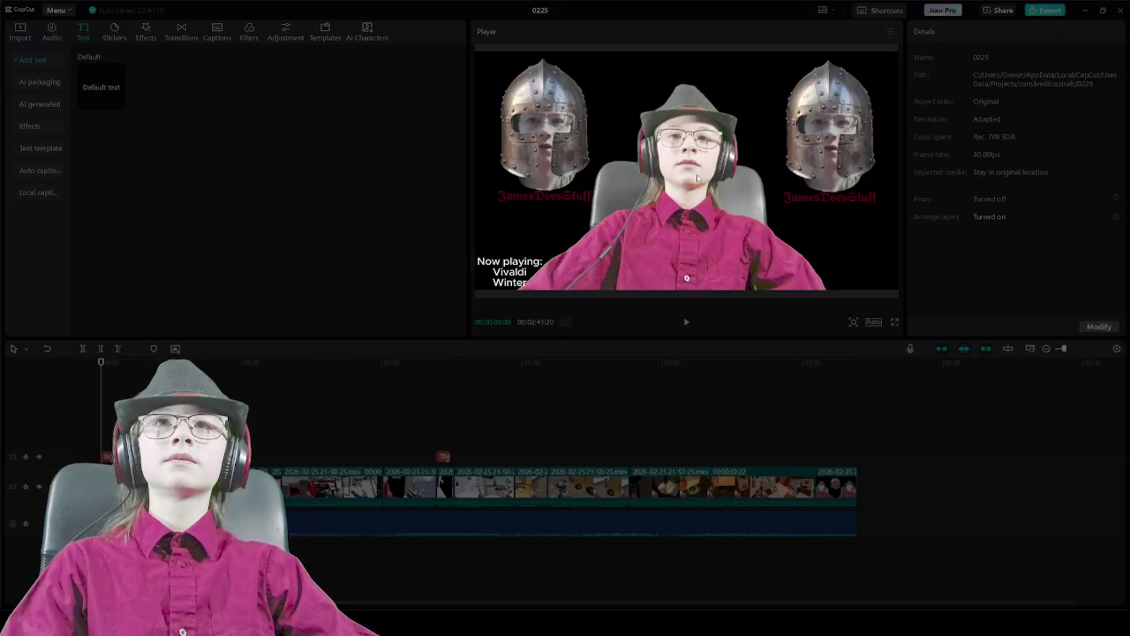